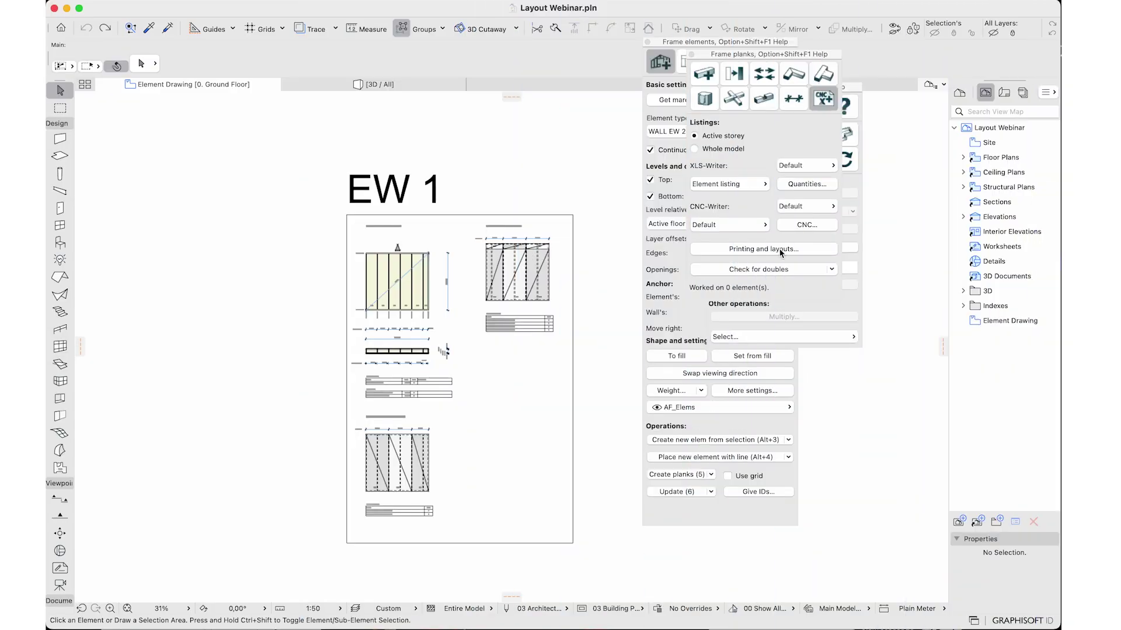
Base Ground Floor layouts on the Element Drawing view, then open the EW 1 layout full-window
click(782, 252)
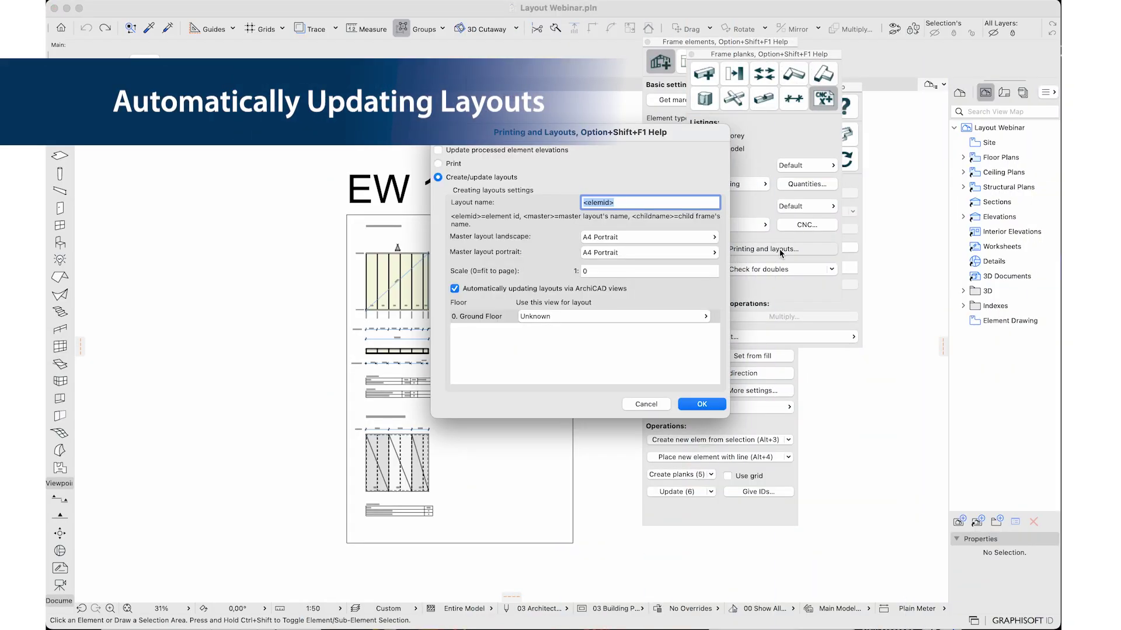
click(615, 317)
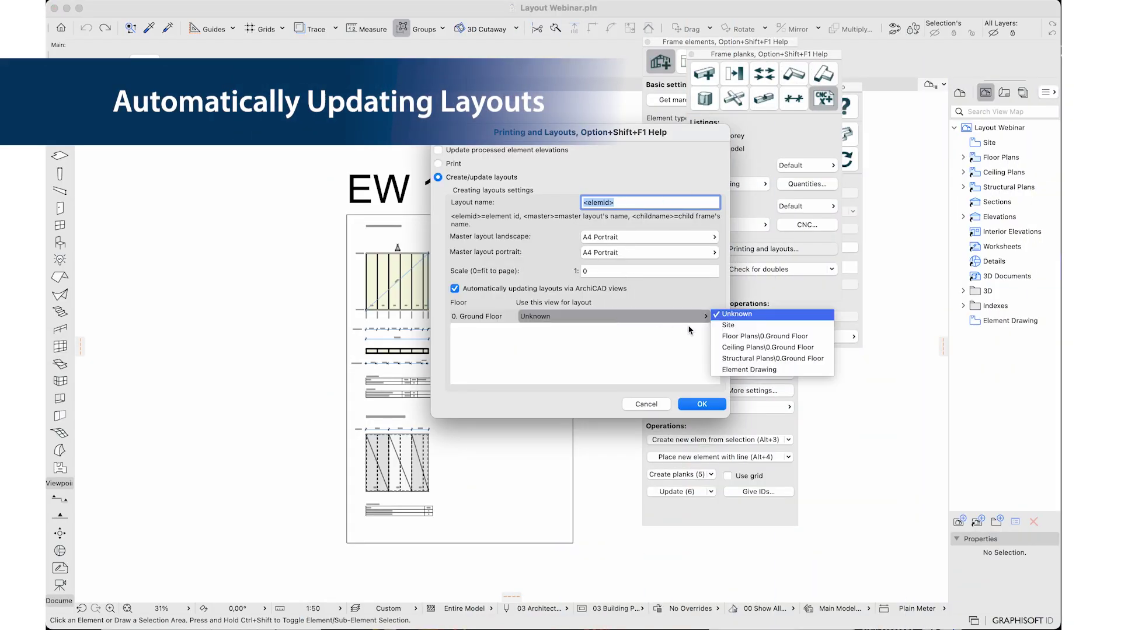
click(748, 369)
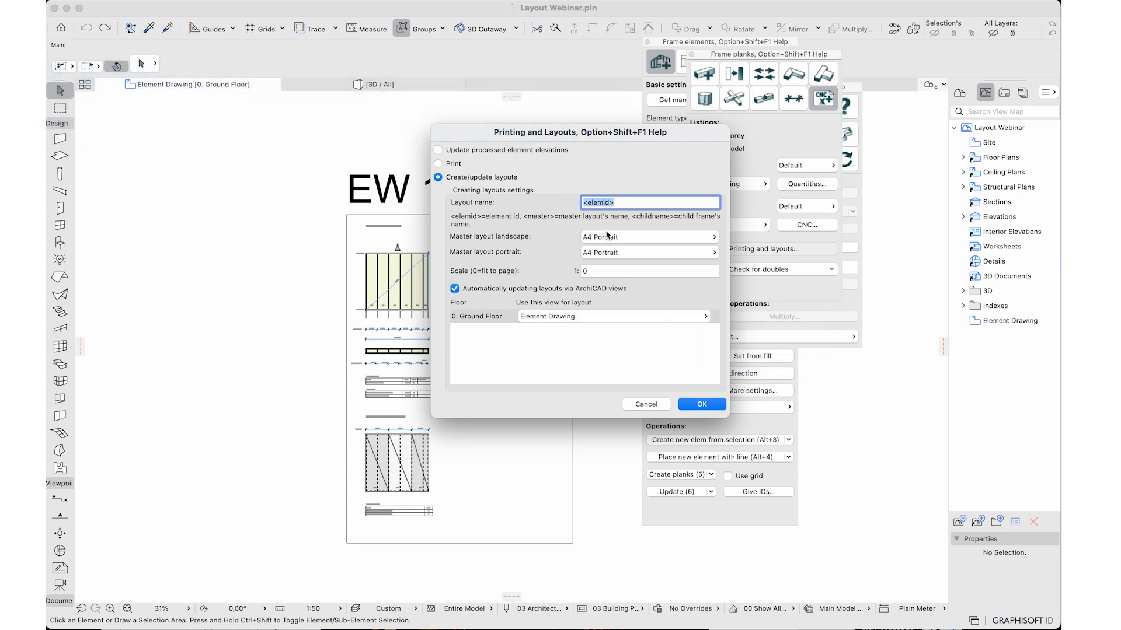
click(702, 404)
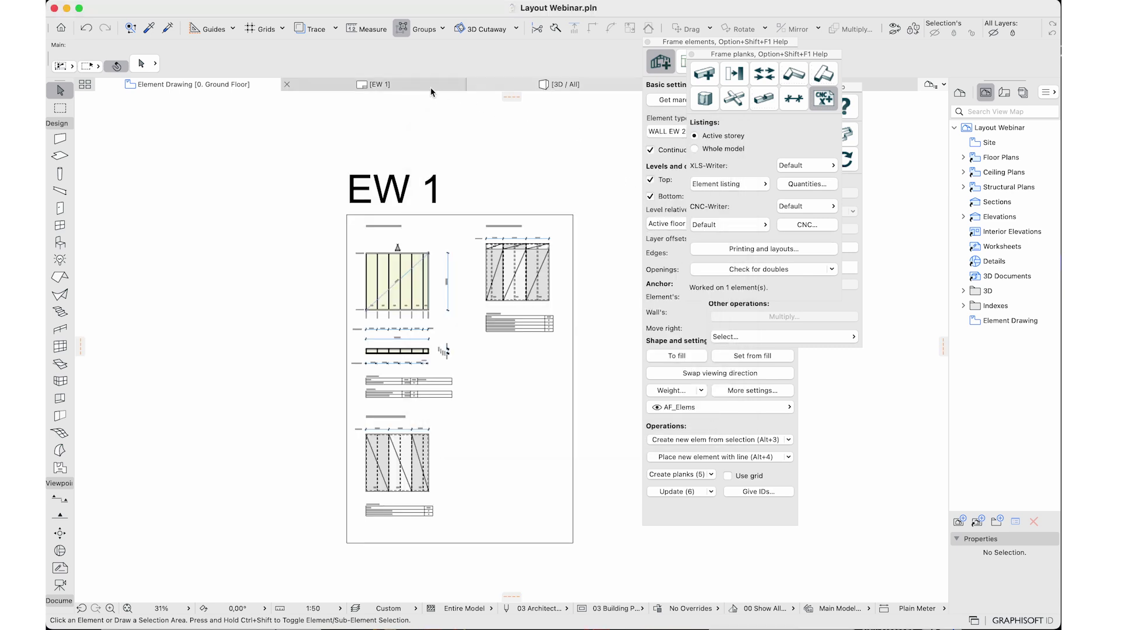
click(407, 85)
key(super+apostrophe)
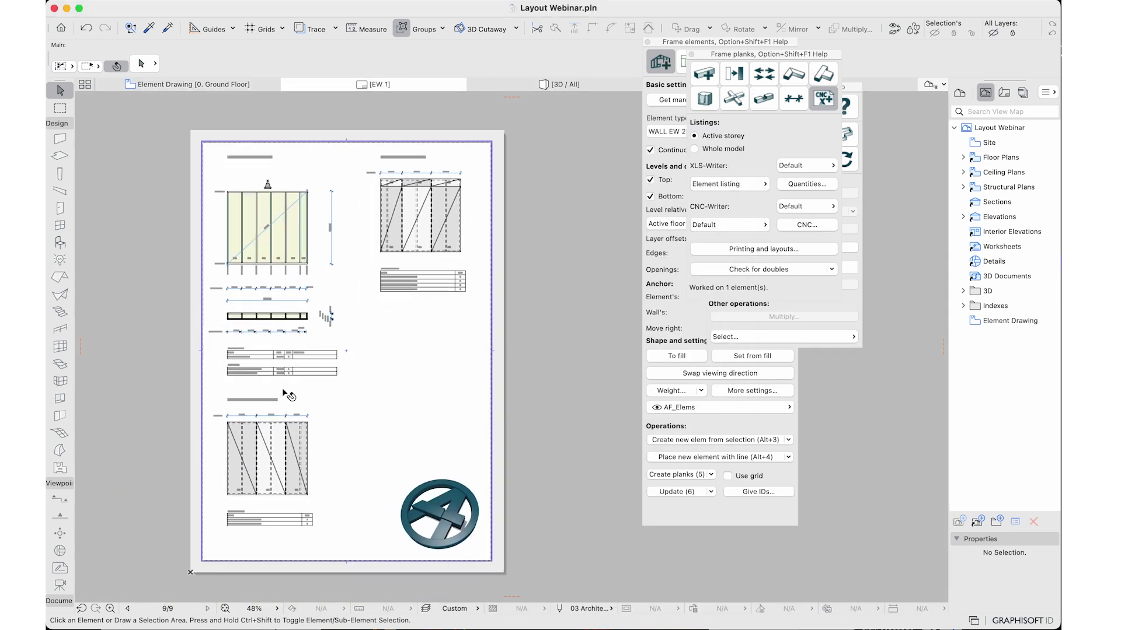
In the Element Drawing view, raise the top plate's right end into an upward slope
click(242, 88)
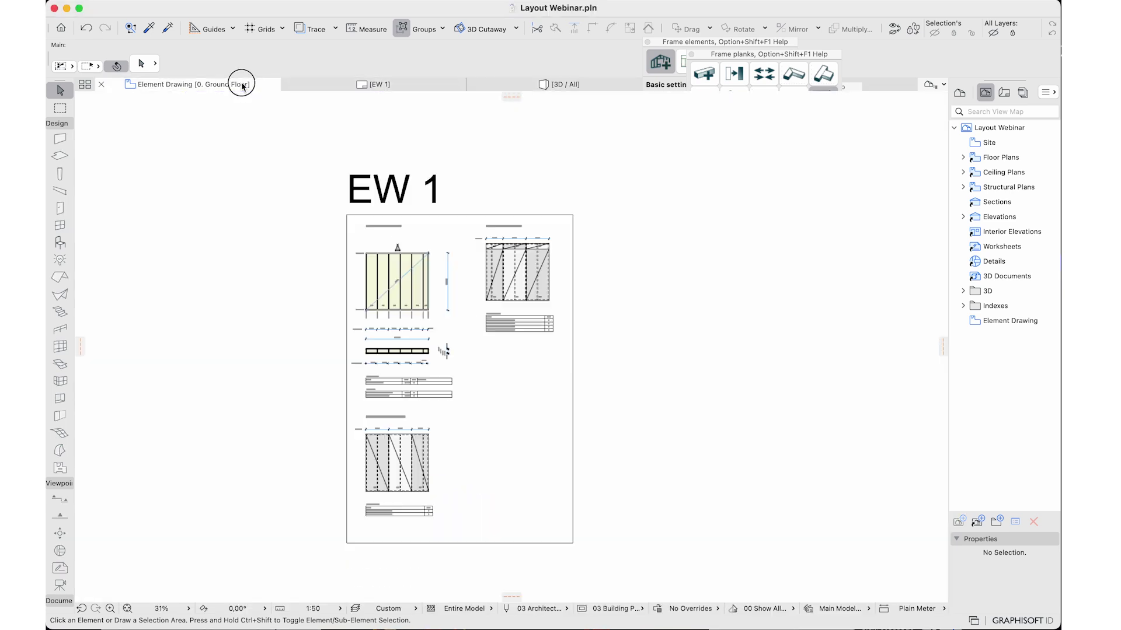
scroll(425, 258, up, 3)
scroll(434, 247, up, 3)
scroll(441, 237, up, 3)
click(443, 233)
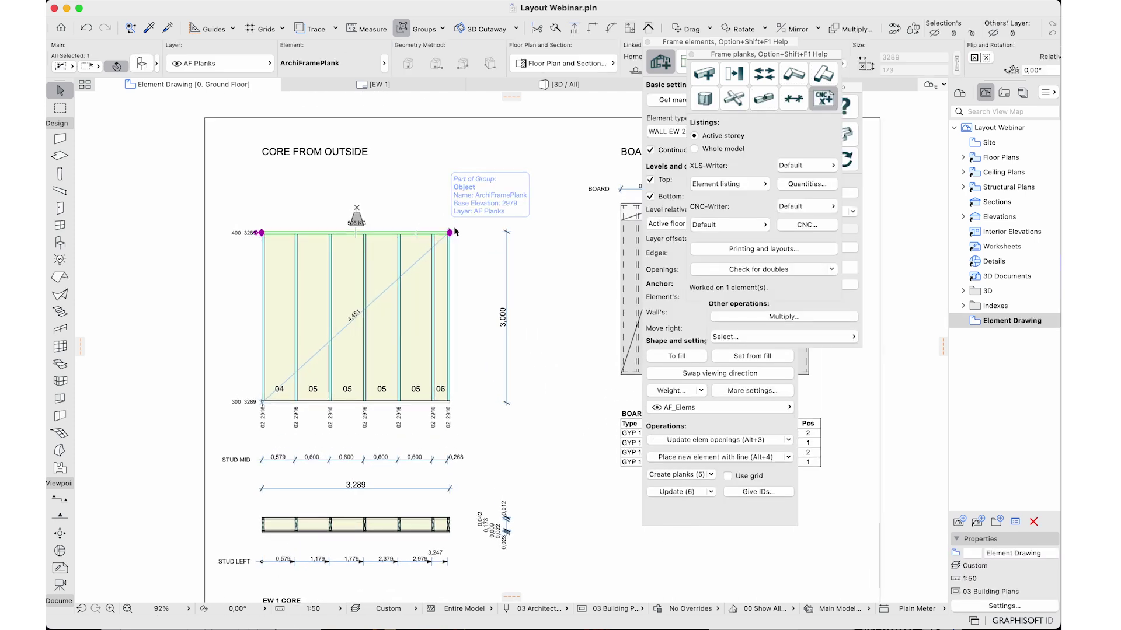
drag(451, 233, 451, 204)
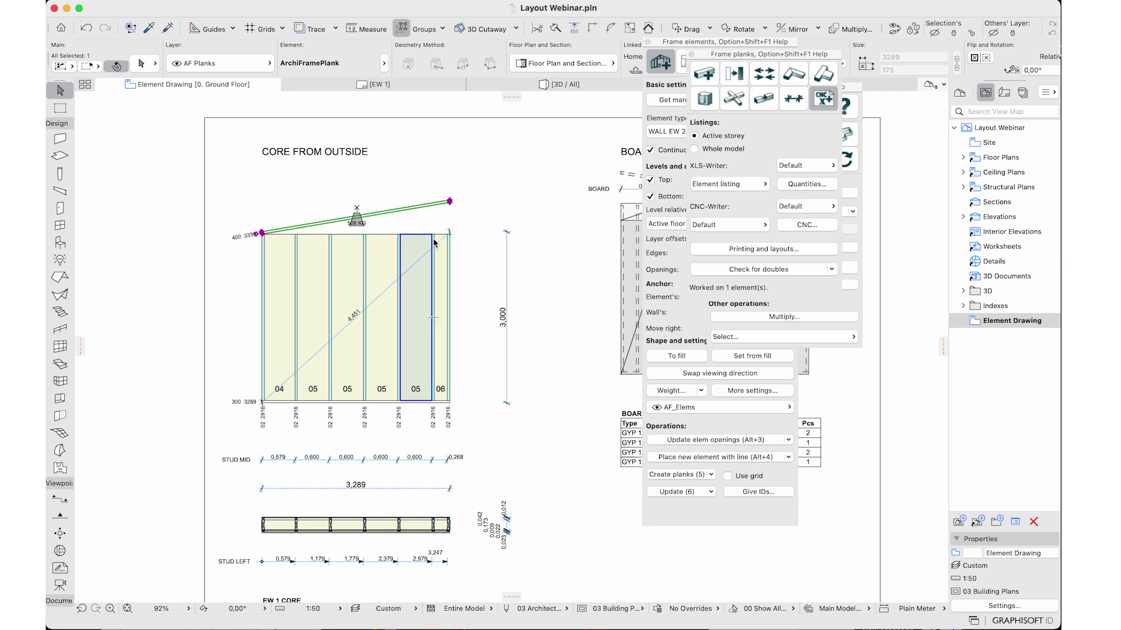
Select the seven studs, leaving out the top and bottom plates
key(super+a)
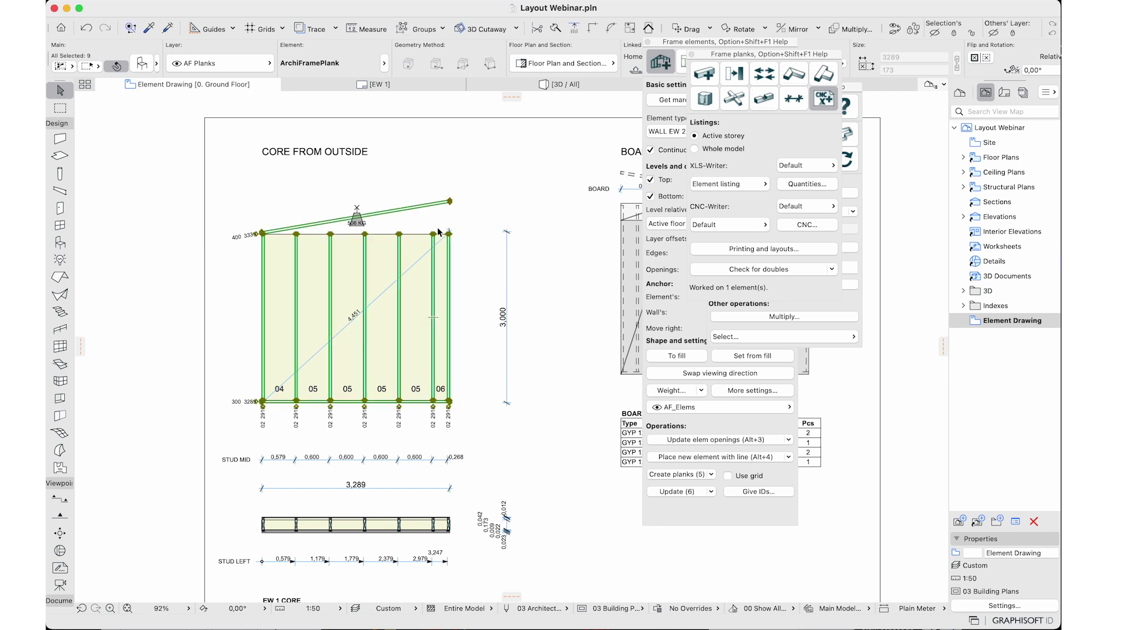
key(super+g)
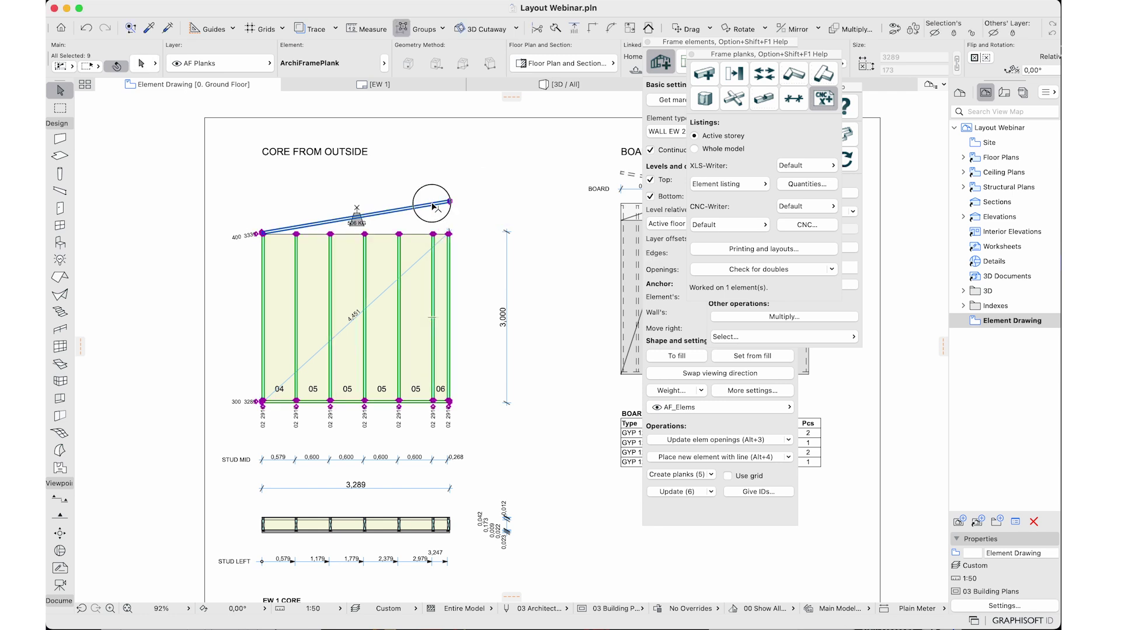
shift+click(435, 208)
shift+click(423, 403)
Extend the studs to the sloped top plate using Adjust to operators
click(769, 78)
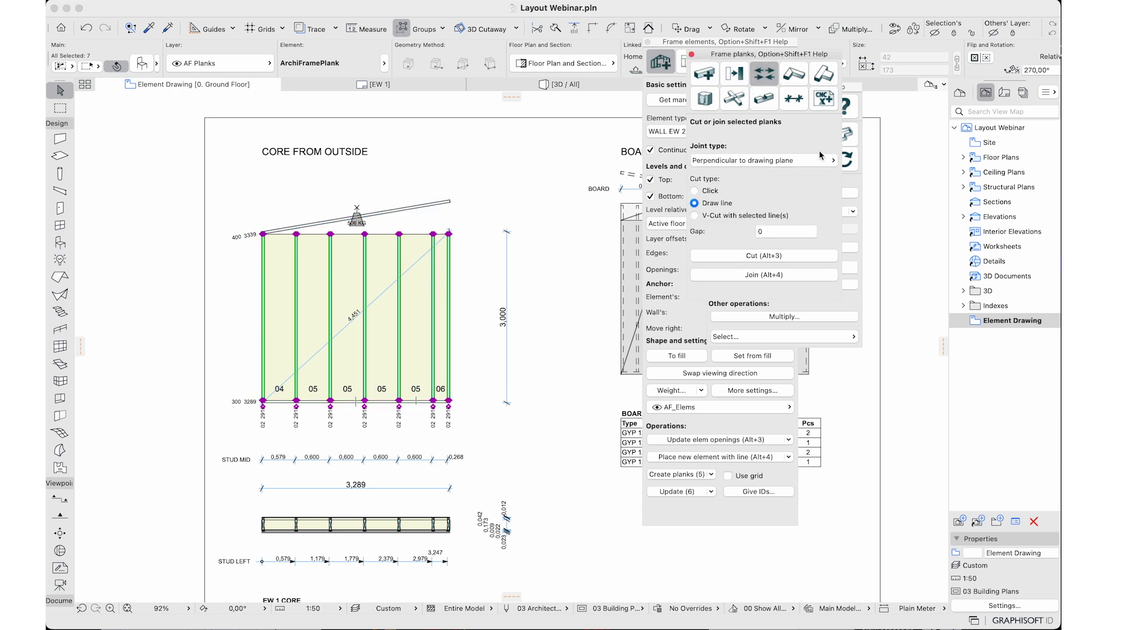
click(826, 73)
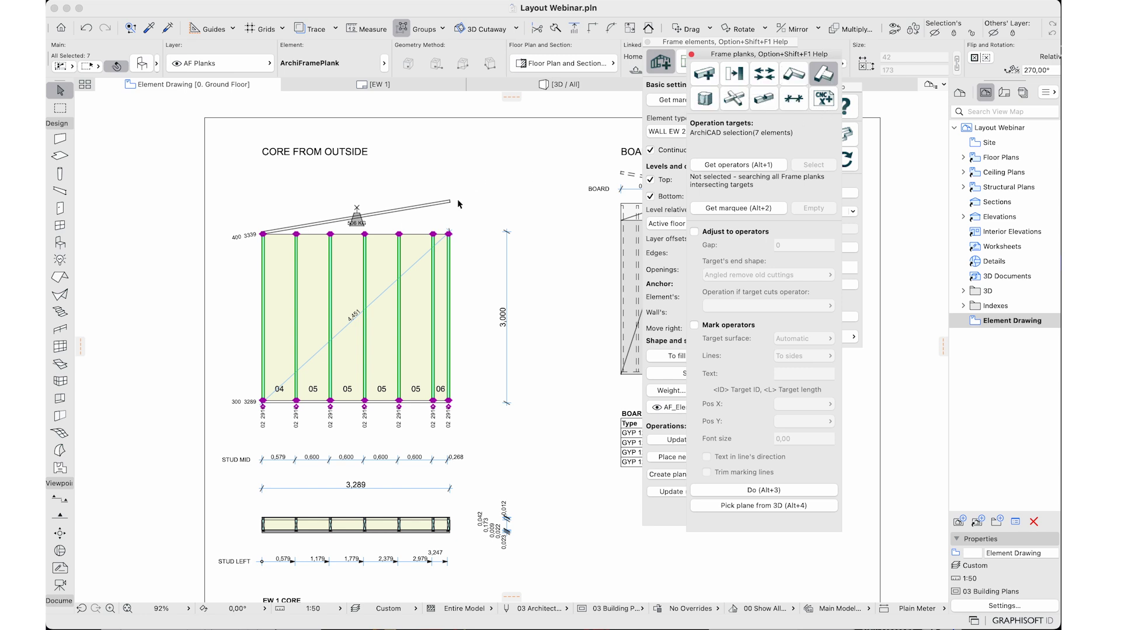
click(333, 402)
click(738, 165)
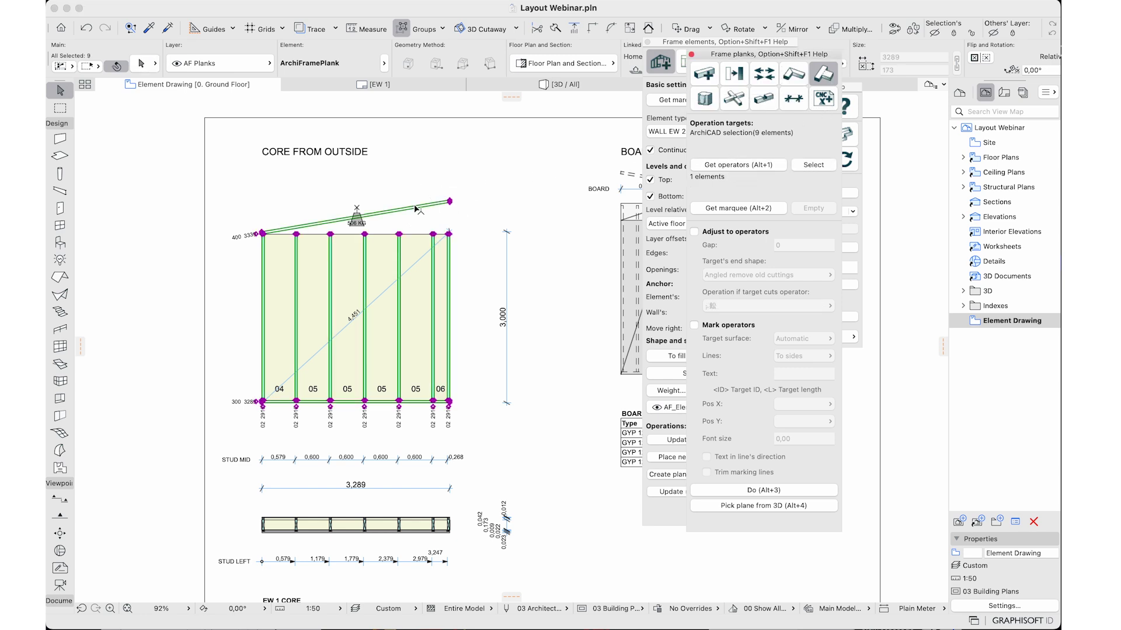
shift+click(402, 403)
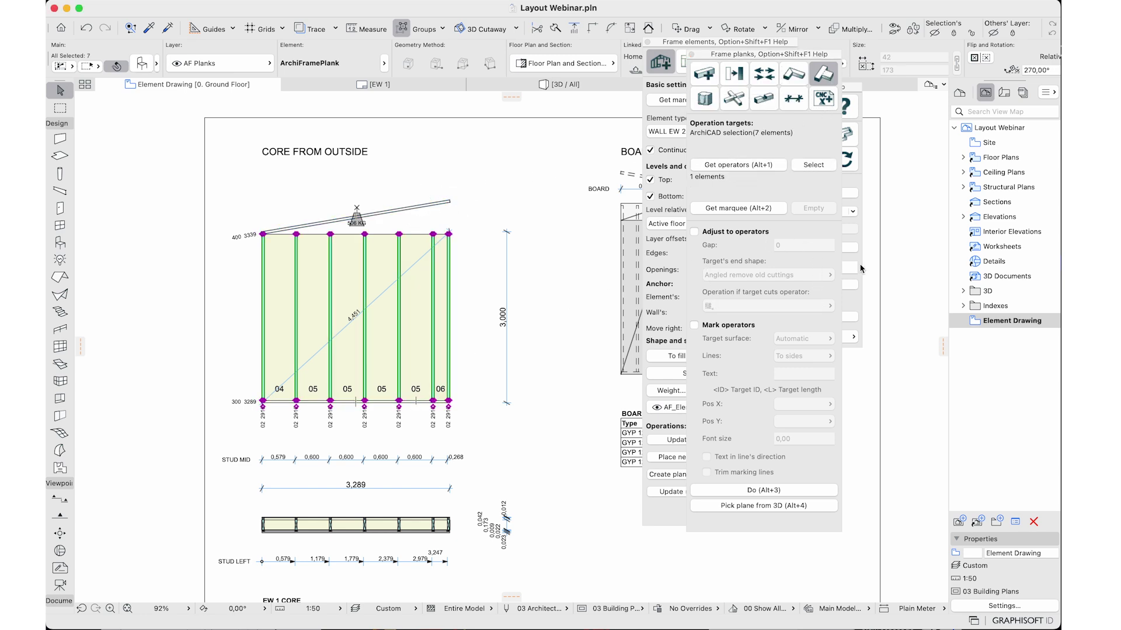
click(695, 232)
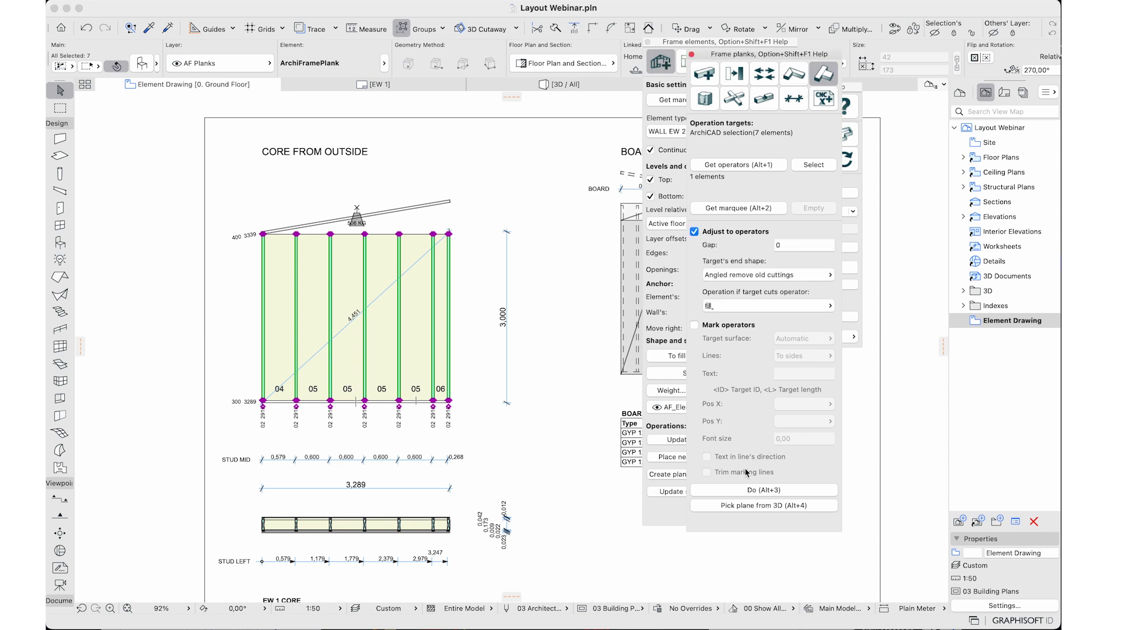
click(725, 491)
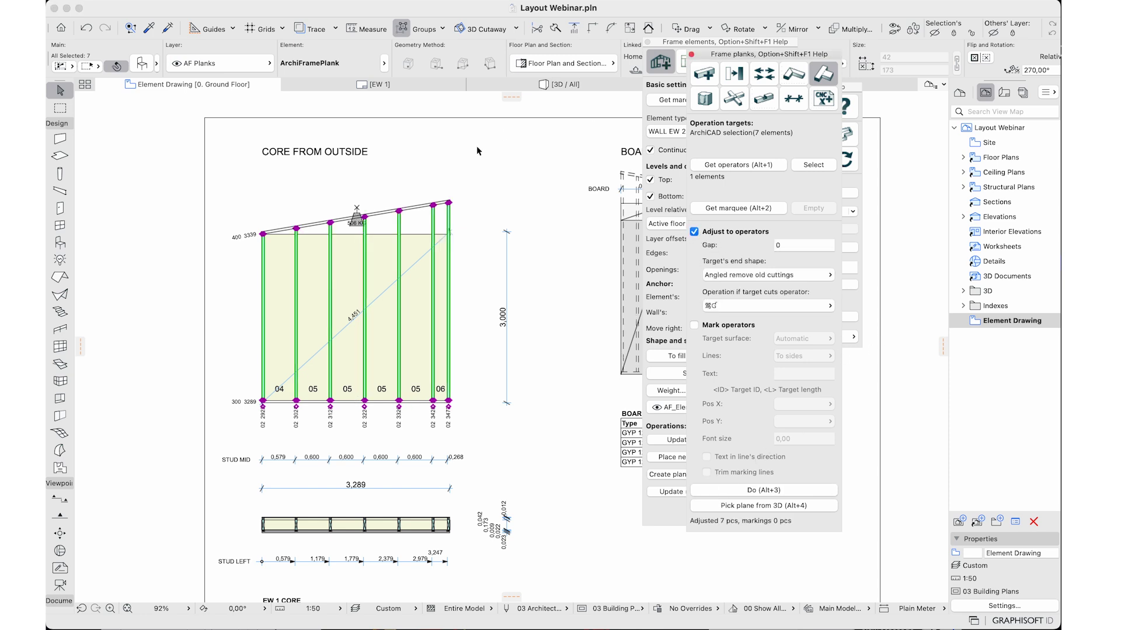
Open the EW 1 layout to check it updated with the sloped wall
click(439, 85)
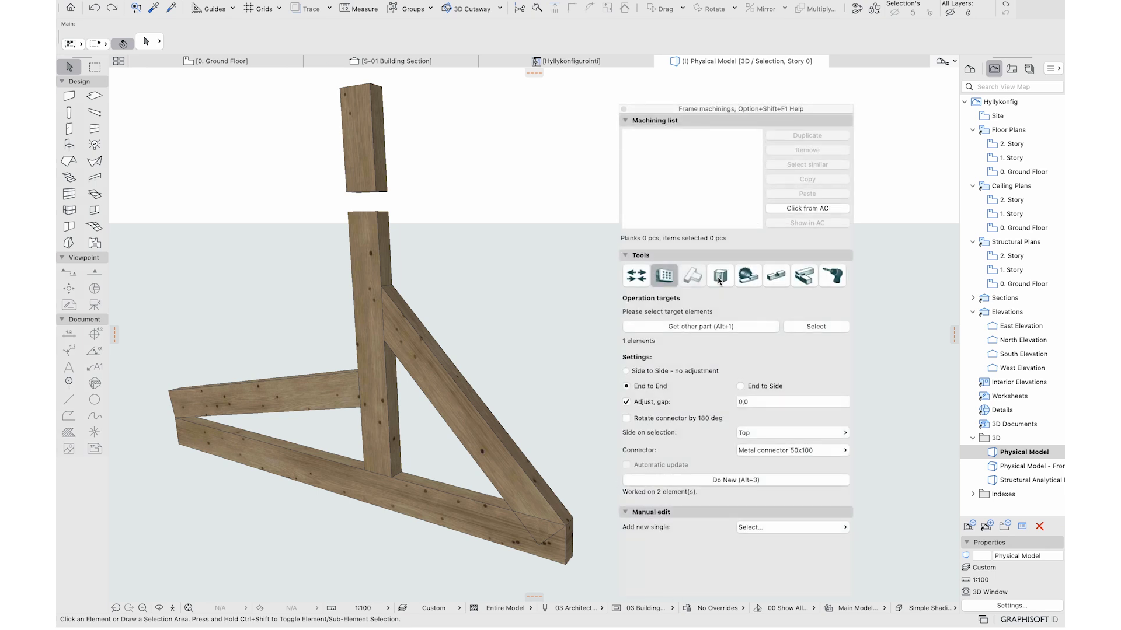
Connect the post base to the lower beam with an end-to-side metal connector, then toggle 3D cutaway
click(740, 385)
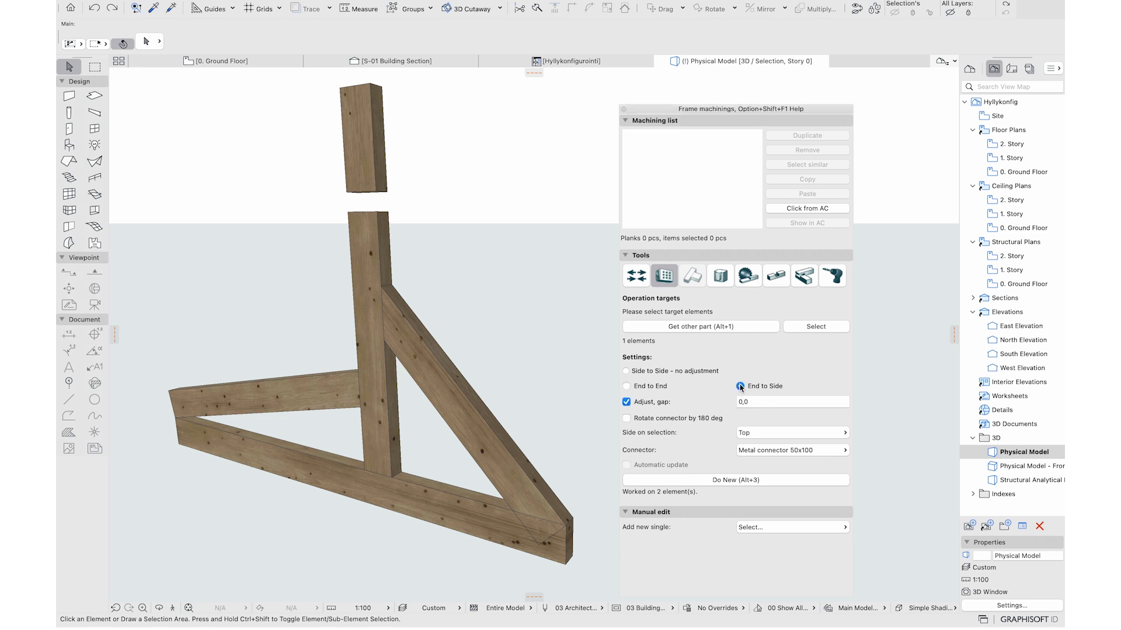
click(369, 496)
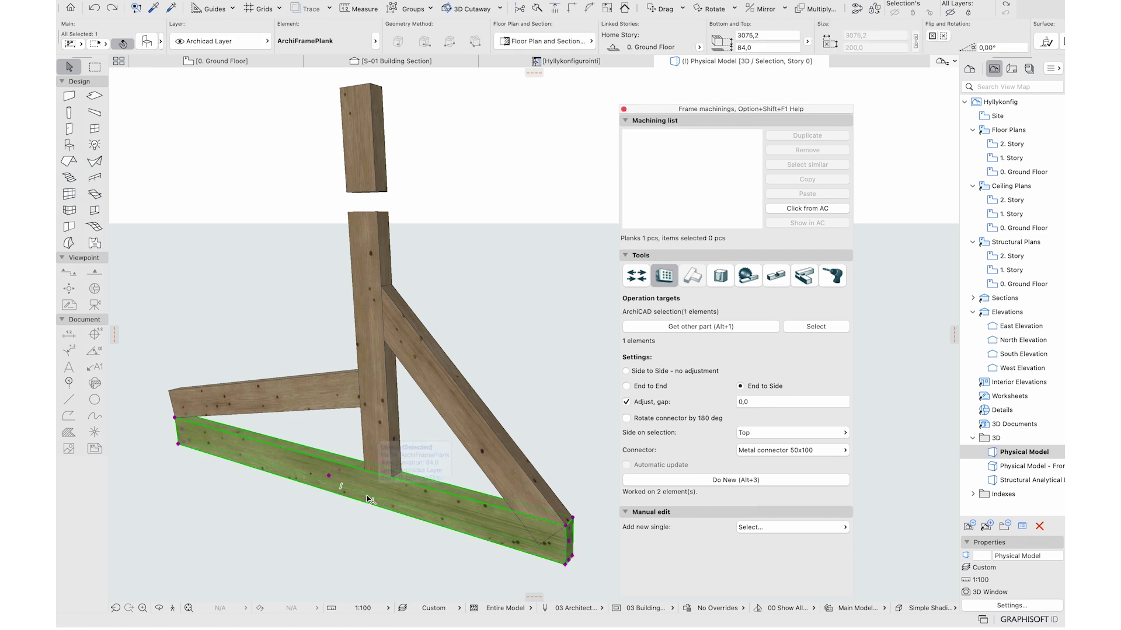
click(707, 327)
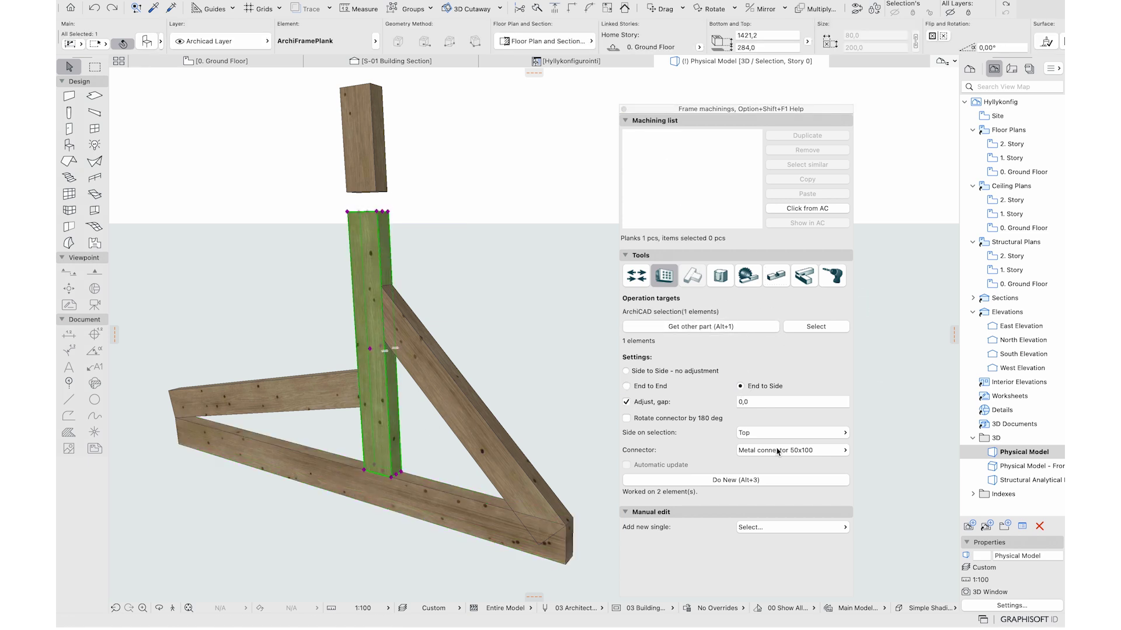
click(764, 400)
text(10)
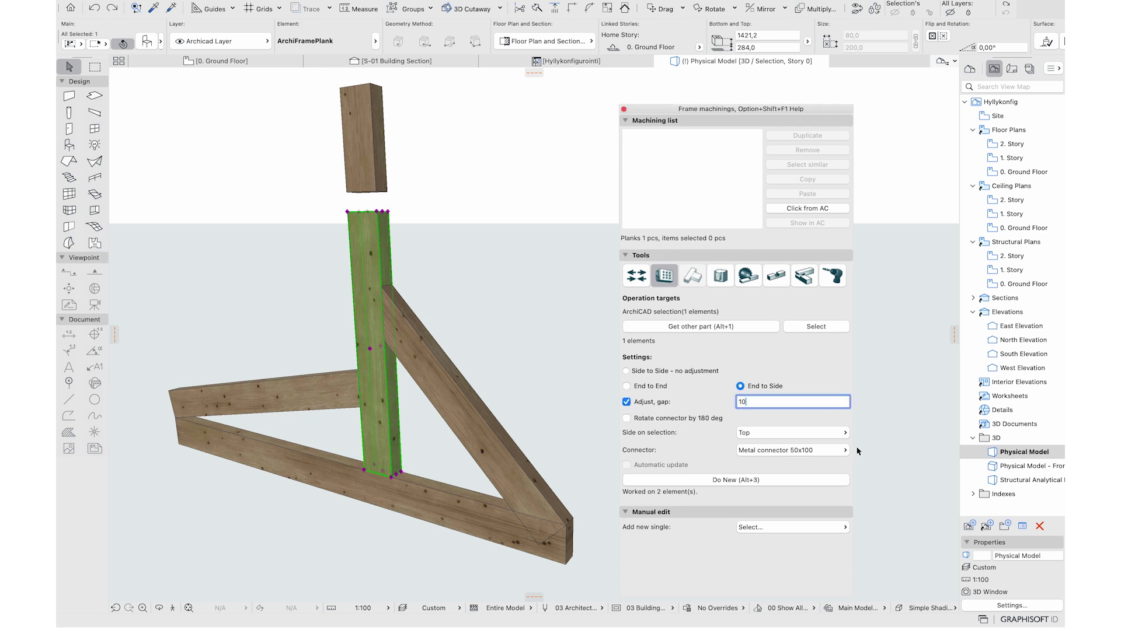
click(737, 480)
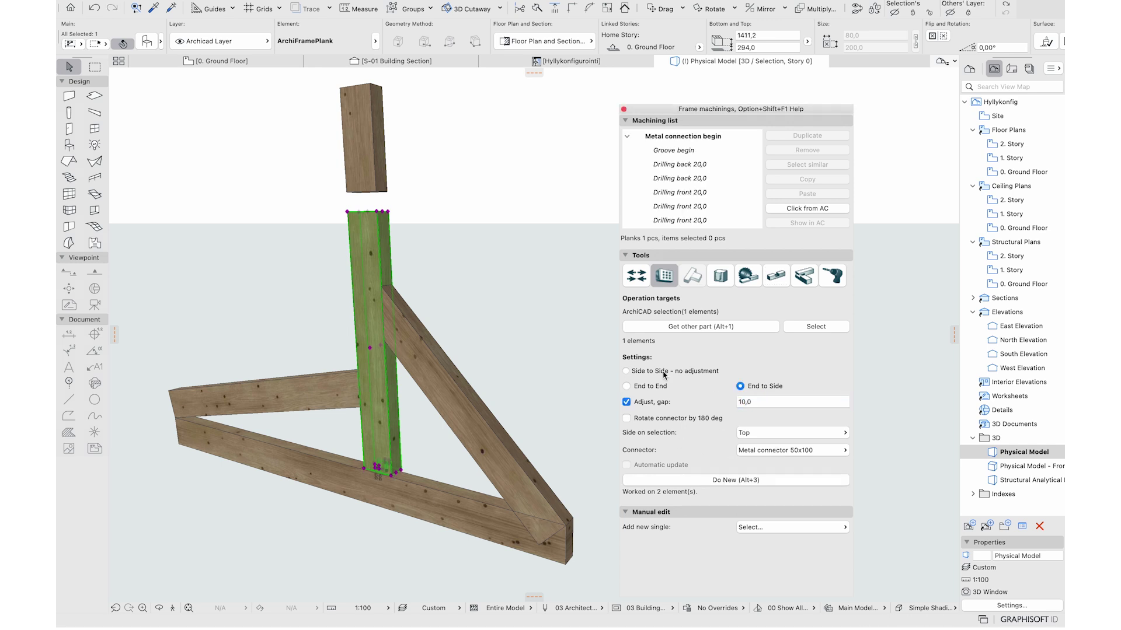
click(529, 353)
scroll(347, 518, up, 3)
scroll(347, 519, up, 3)
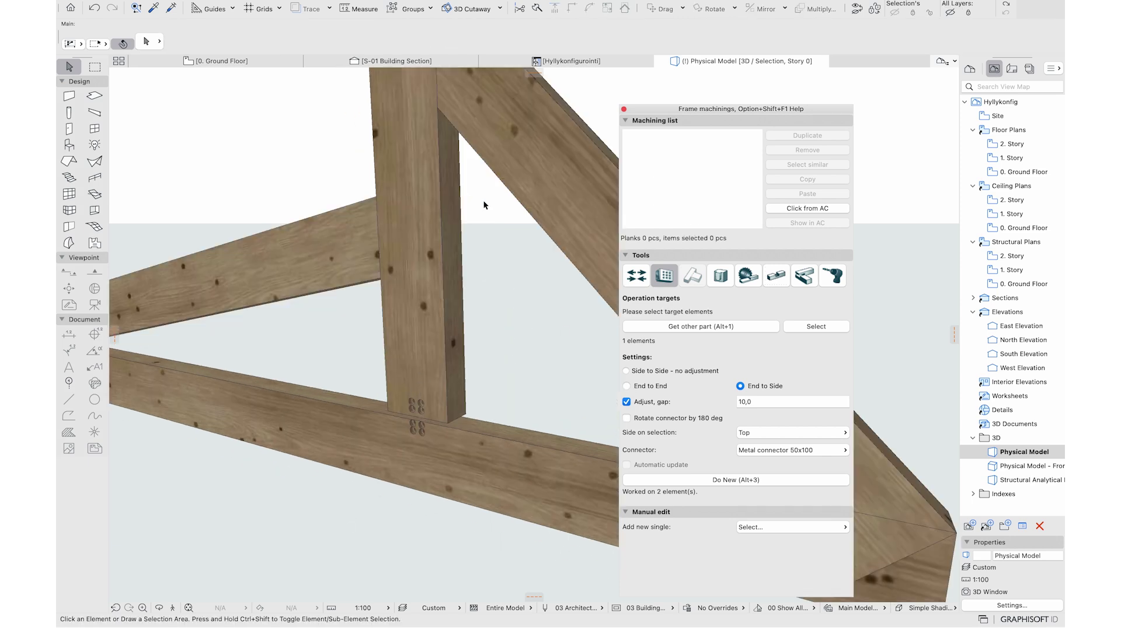
key(ctrl+alt+k)
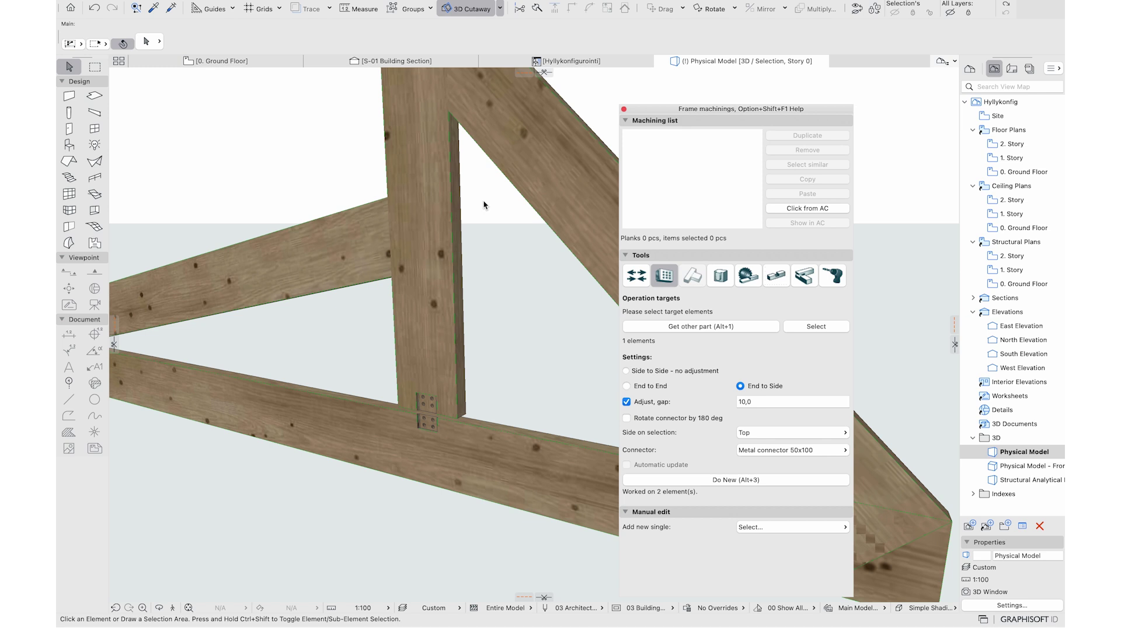
scroll(484, 204, down, 2)
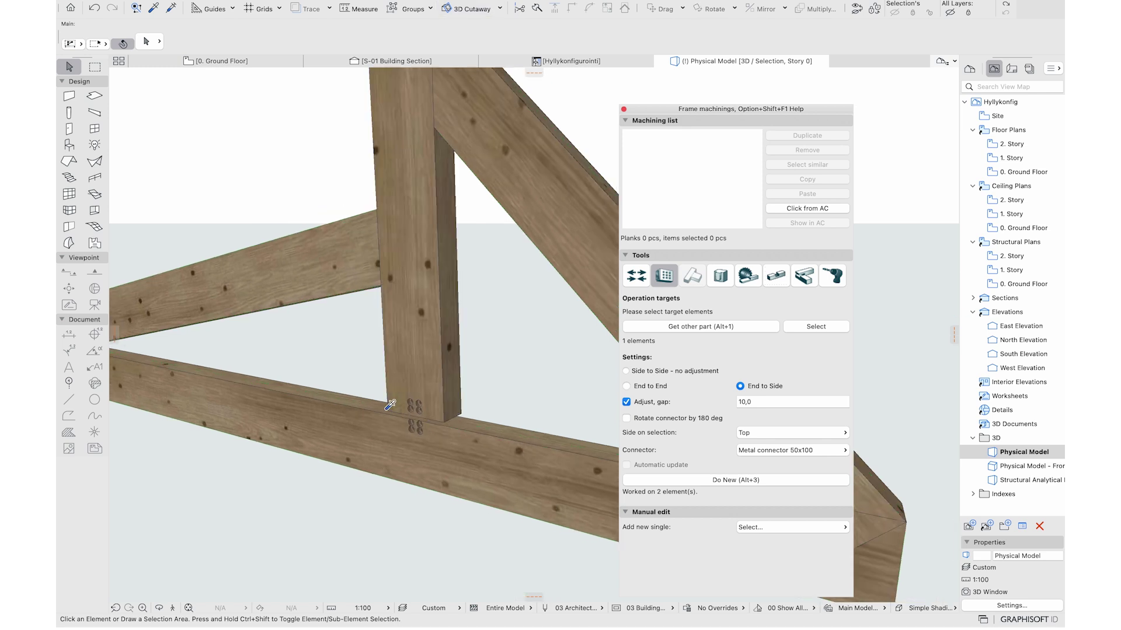
scroll(390, 405, down, 5)
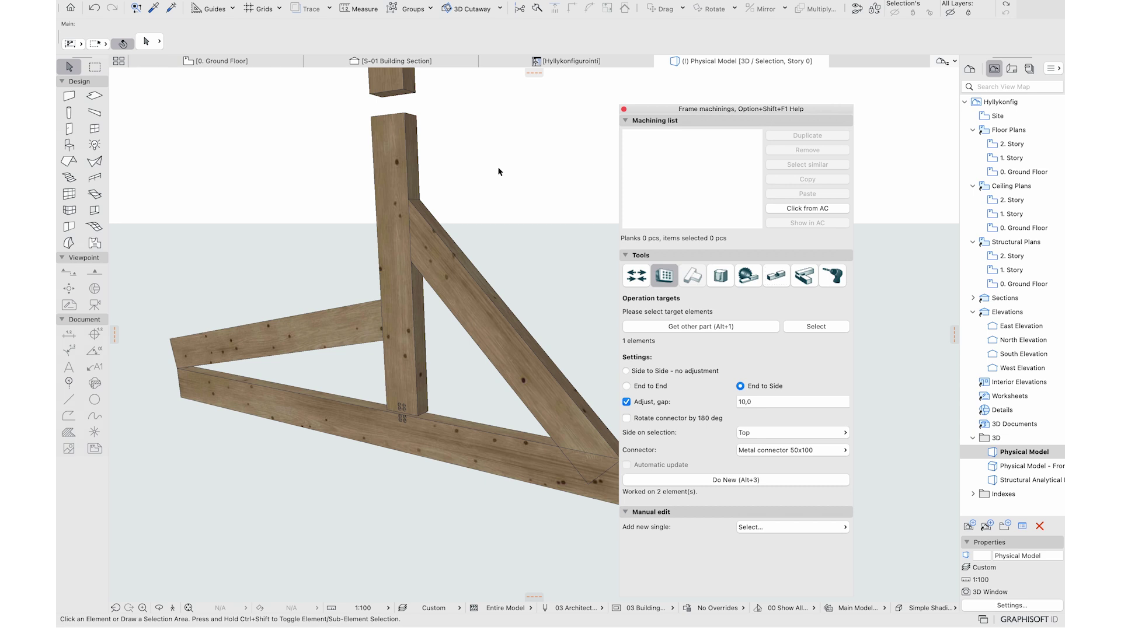
Join one end of the diagonal brace with a 50x200 metal connector
click(402, 187)
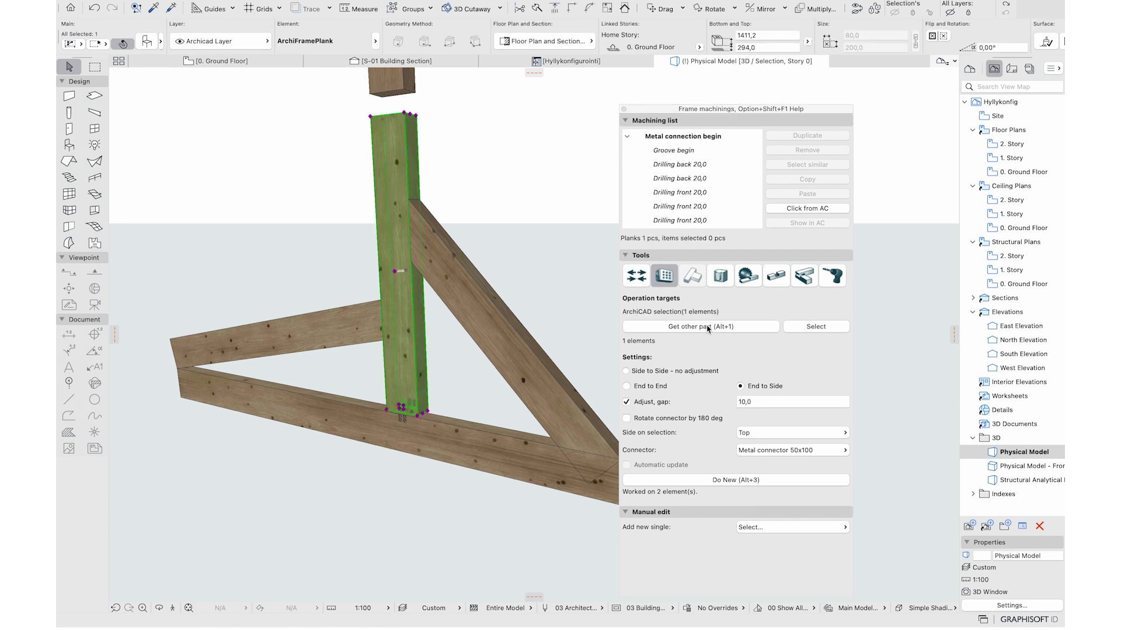
click(458, 273)
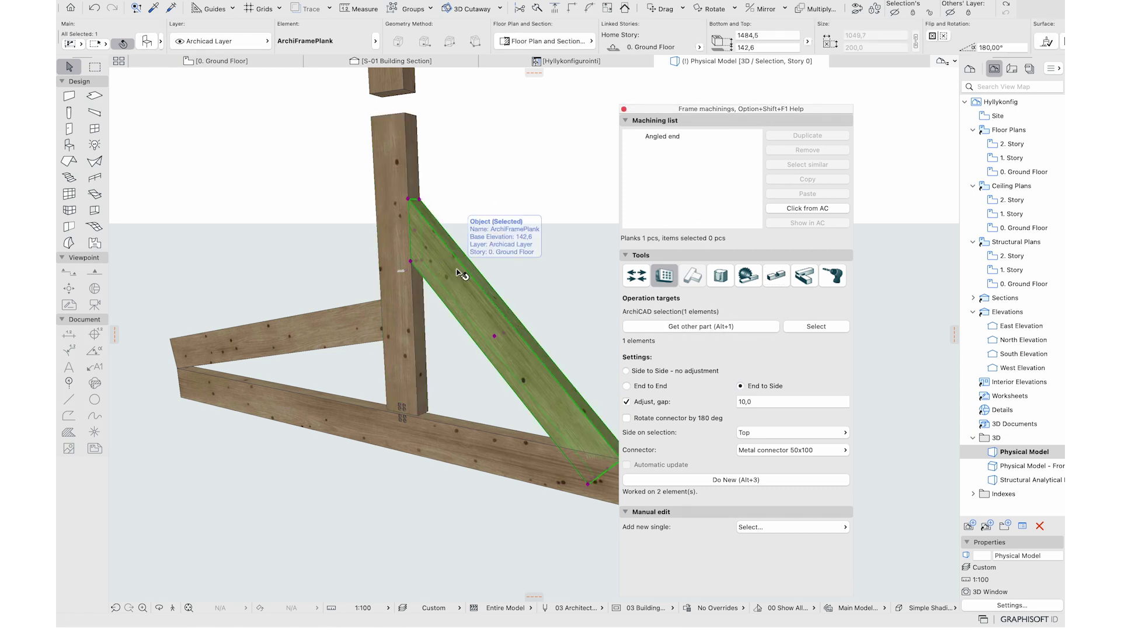
click(796, 453)
click(872, 471)
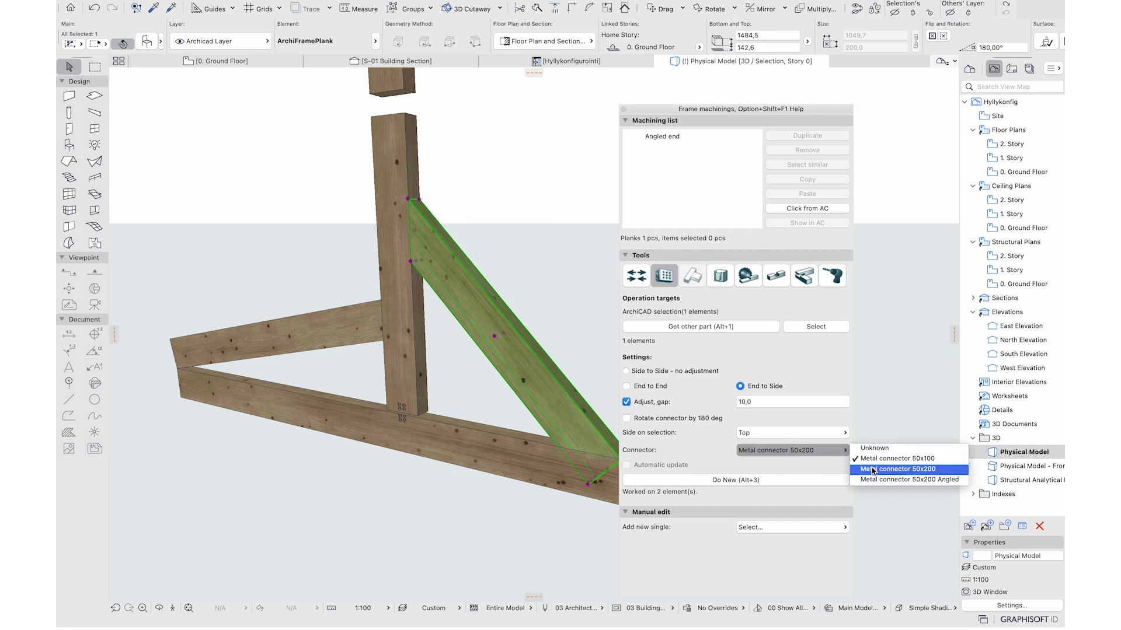
click(744, 481)
click(504, 178)
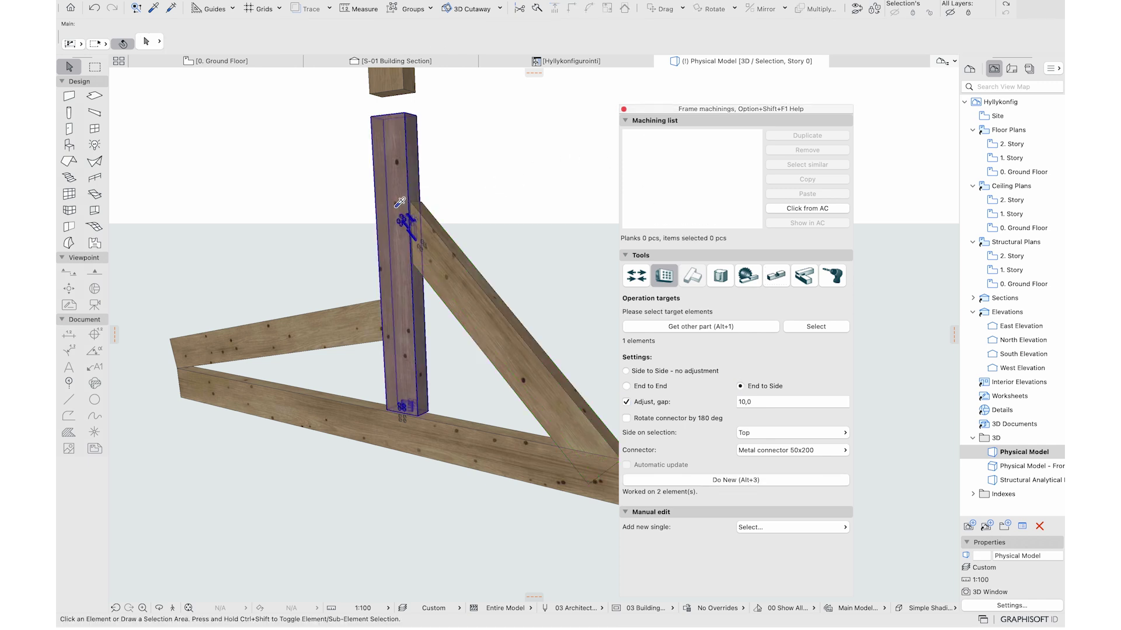
scroll(551, 209, down, 3)
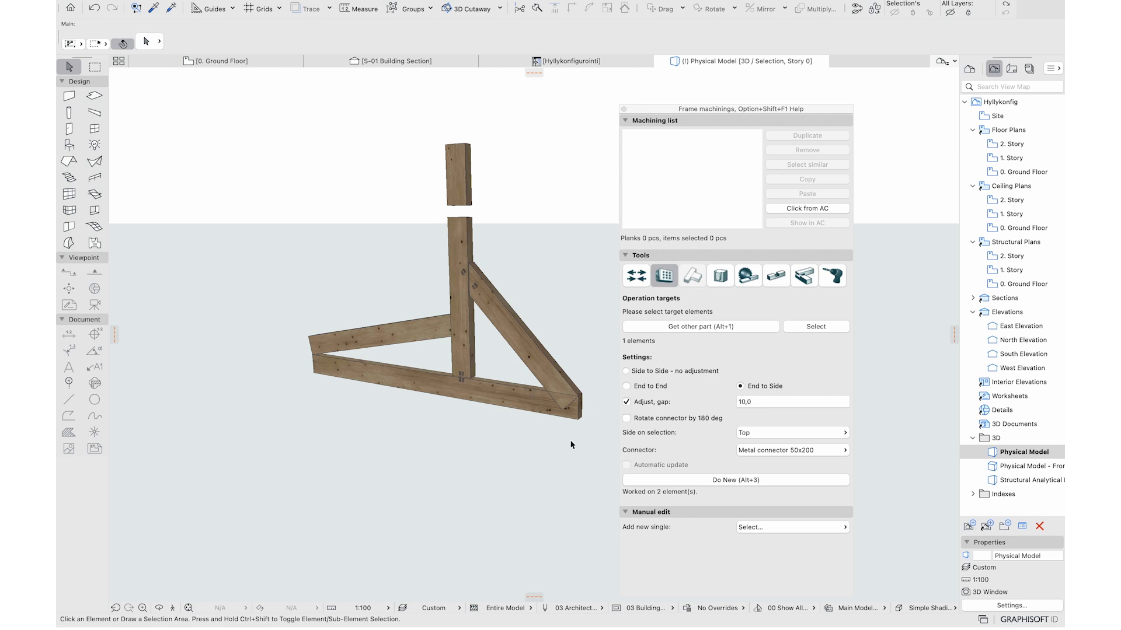
Add a 50x200 connector at the brace's other end, against the bottom beam
click(528, 400)
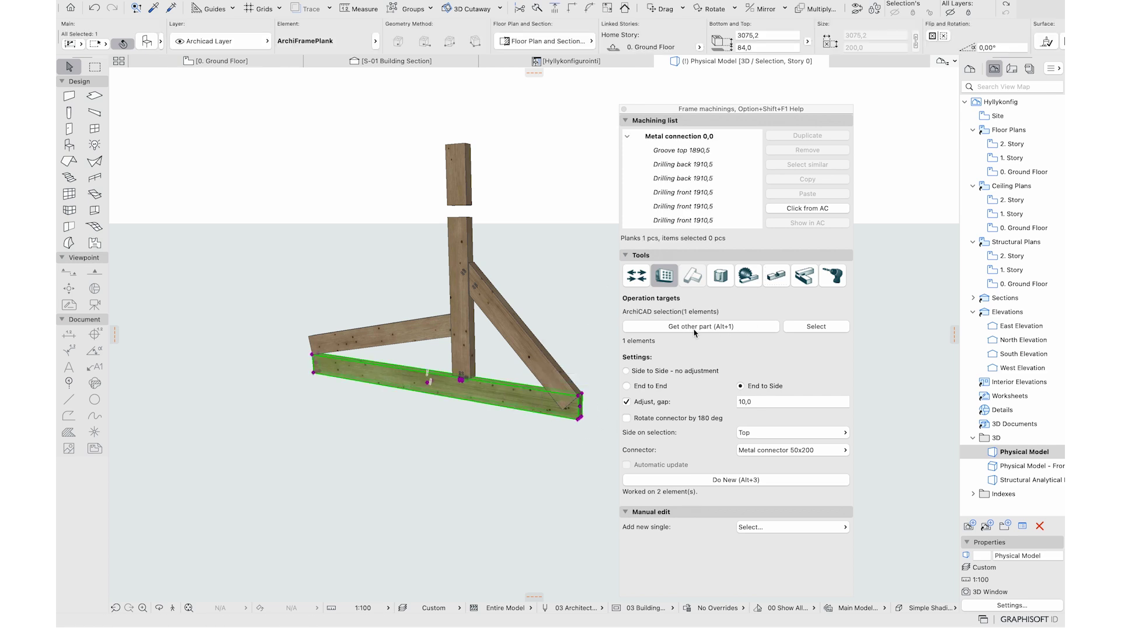
click(523, 345)
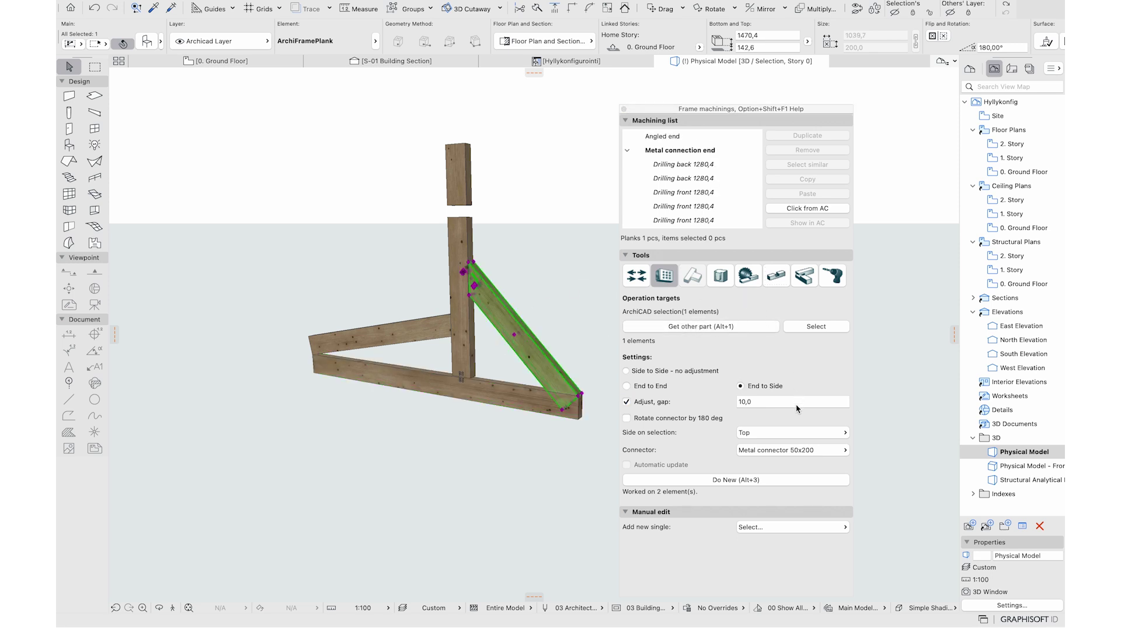
click(741, 480)
scroll(600, 383, up, 3)
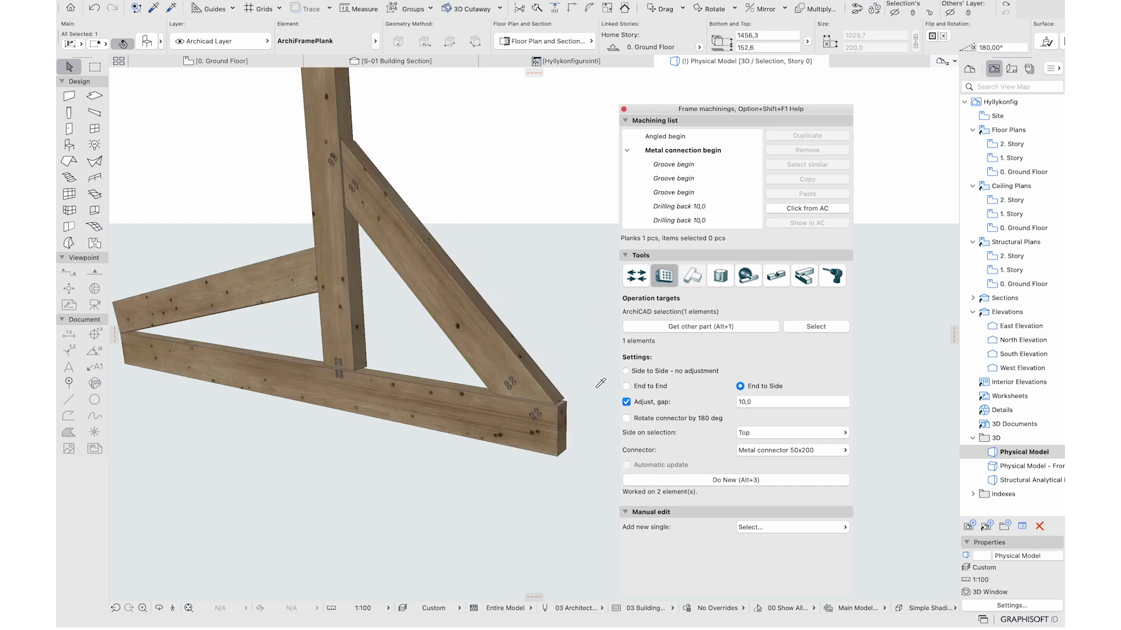
scroll(601, 383, up, 2)
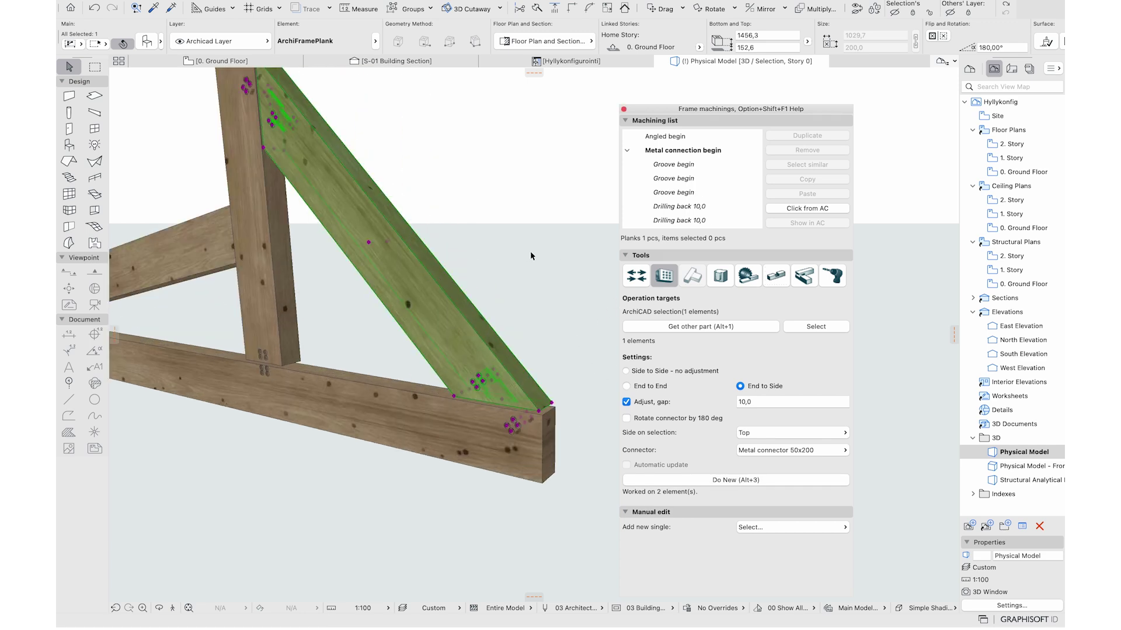
scroll(531, 252, down, 5)
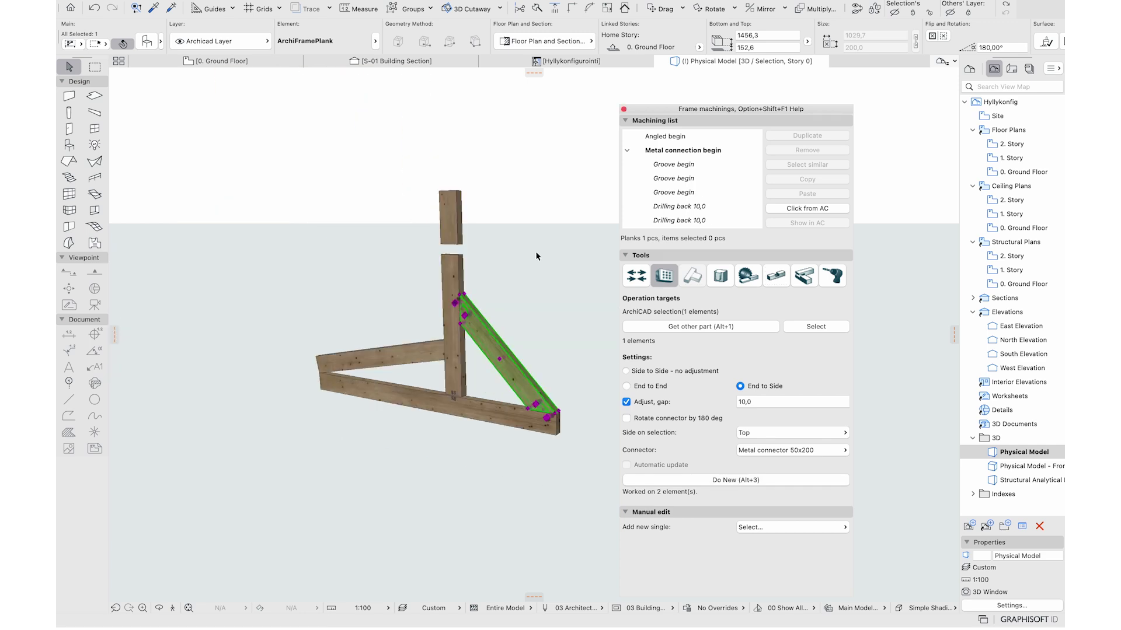
Join the upper post onto the vertical post with a 0-gap metal connector
click(455, 235)
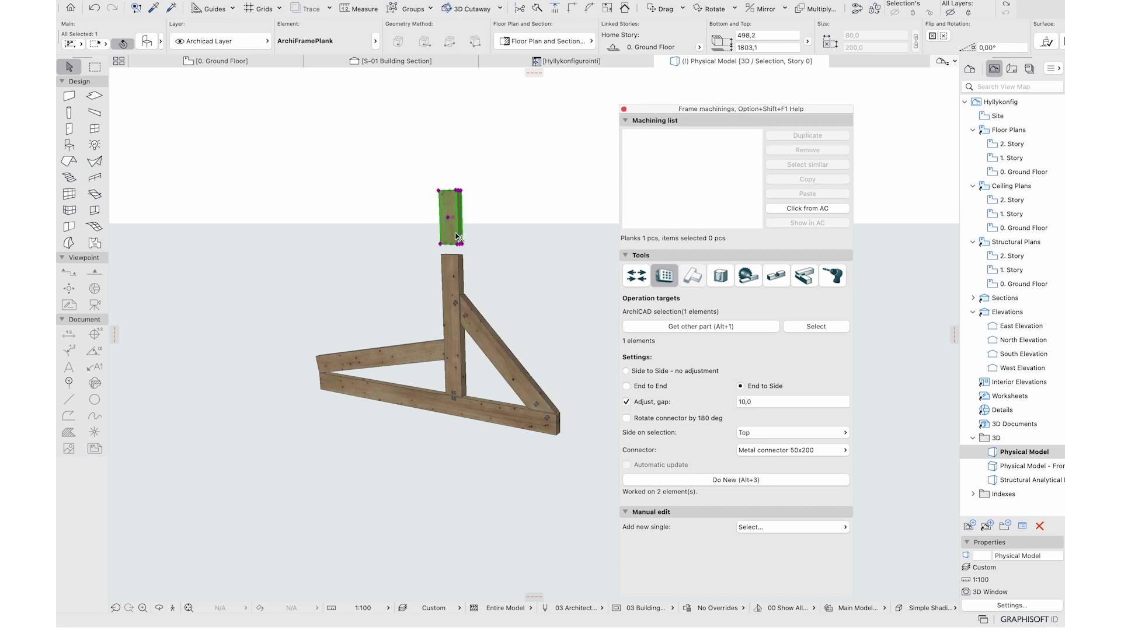
click(698, 331)
click(456, 288)
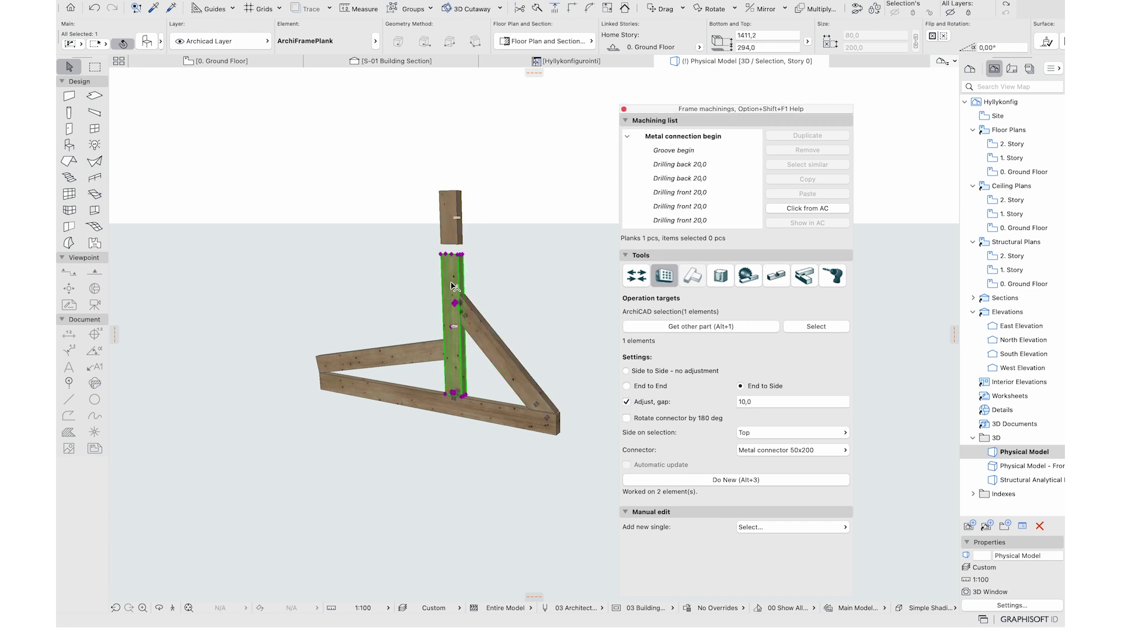
click(756, 402)
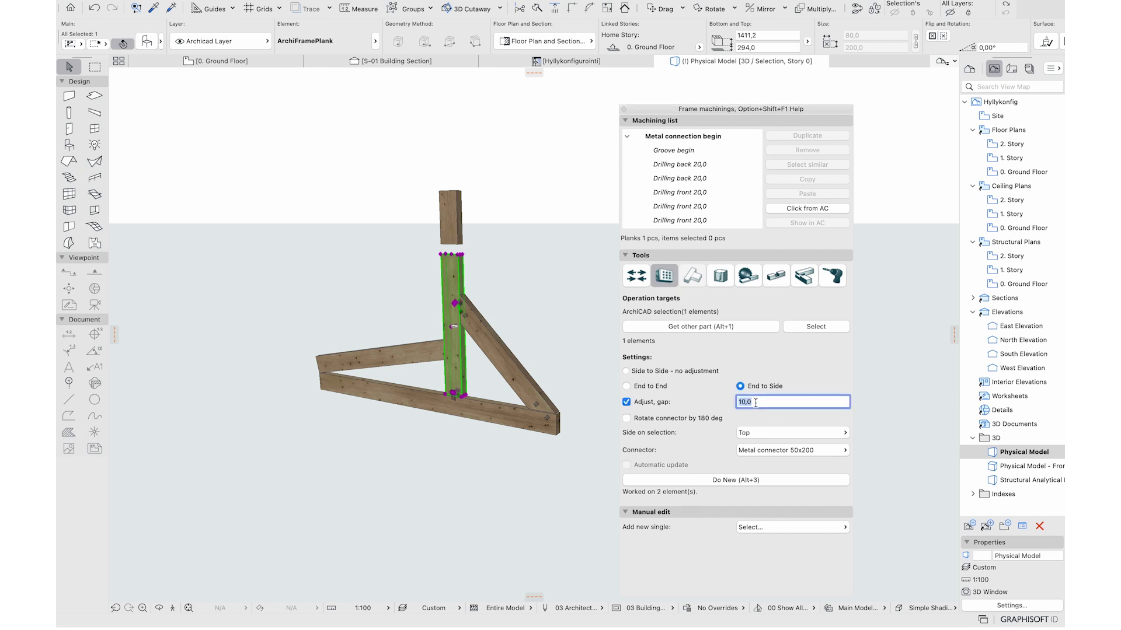
text(0)
click(736, 480)
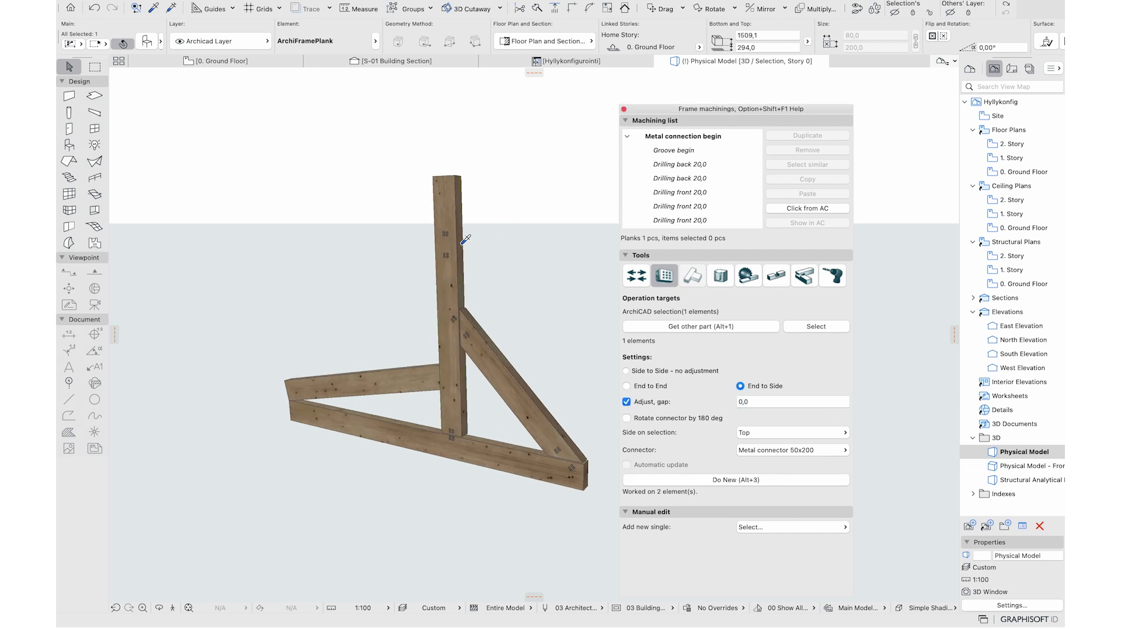
scroll(464, 238, up, 5)
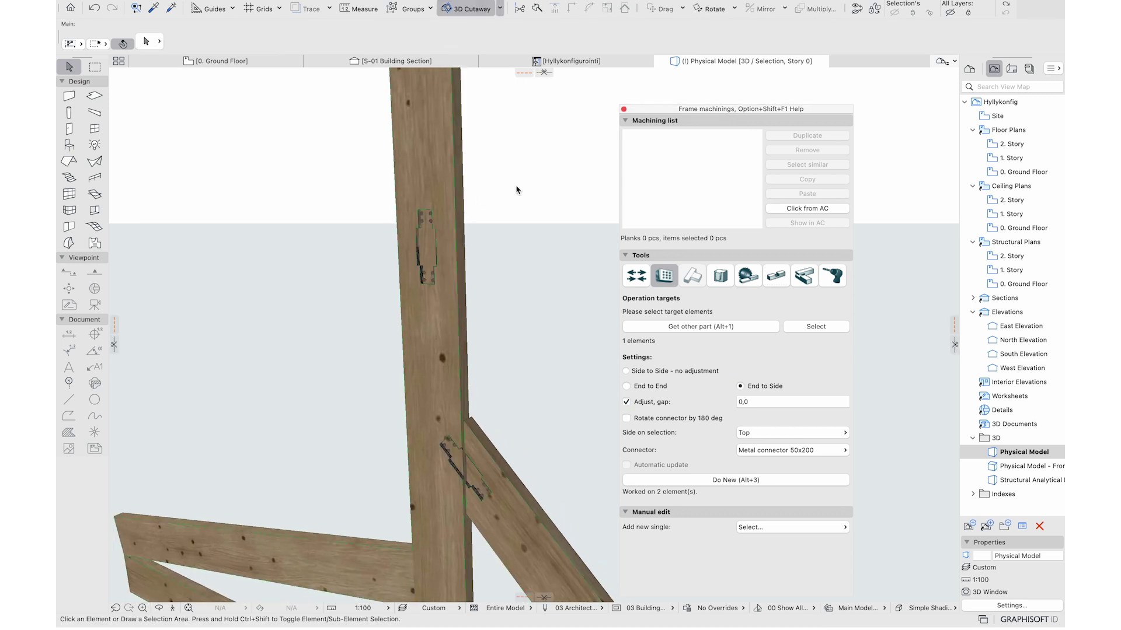
scroll(516, 190, down, 5)
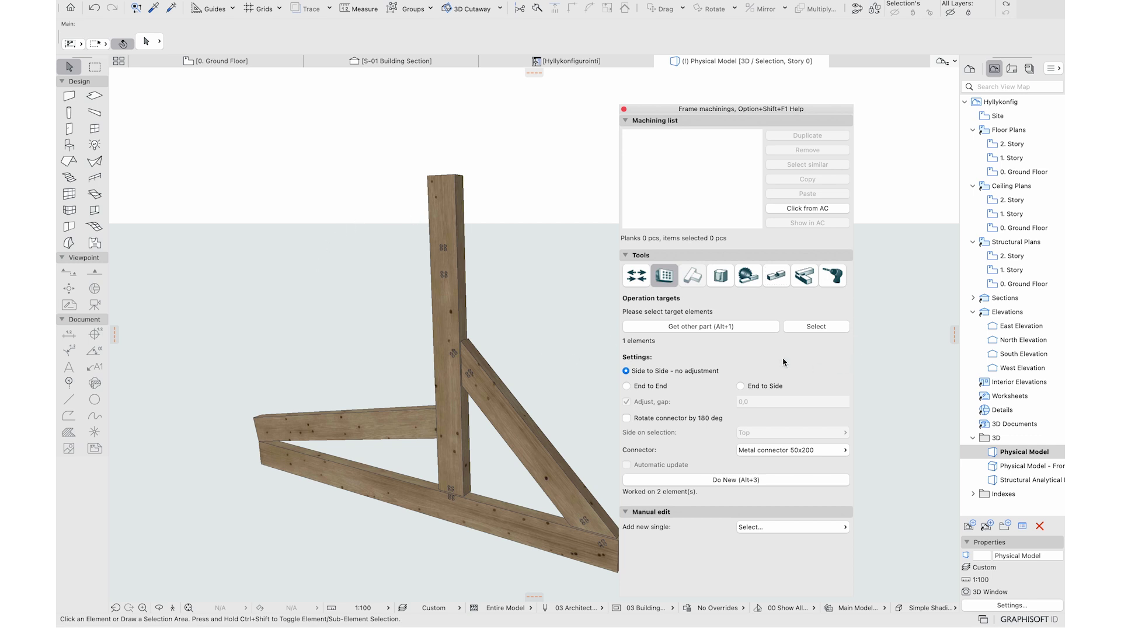
Use Get other part to pick the short upper beam and the long lower beam
click(697, 328)
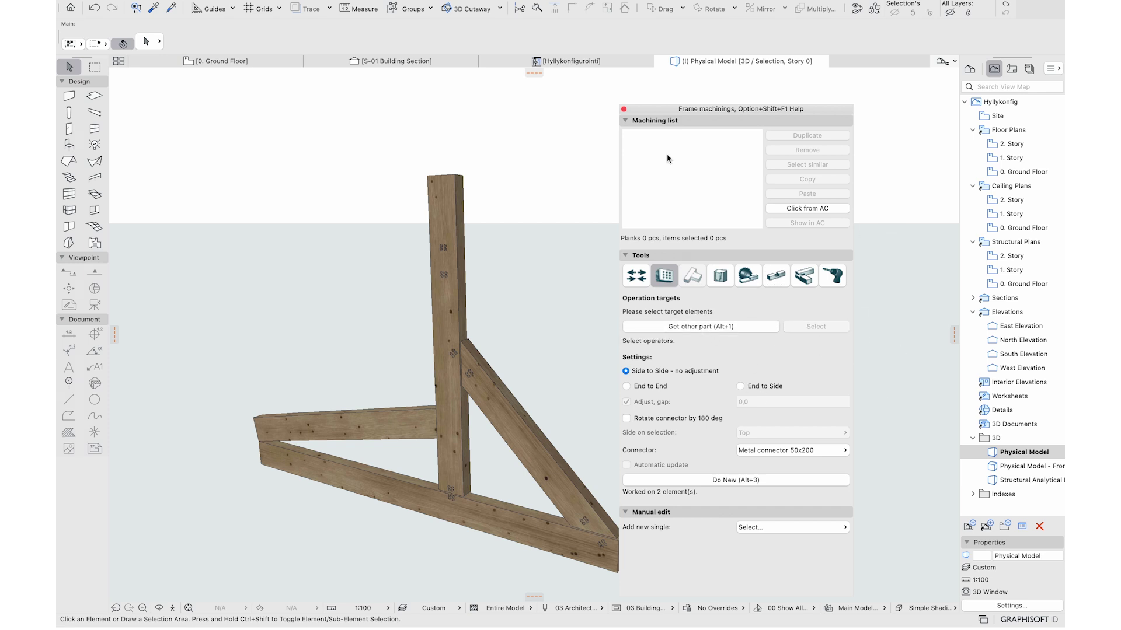
shift+scroll(386, 265, down, 5)
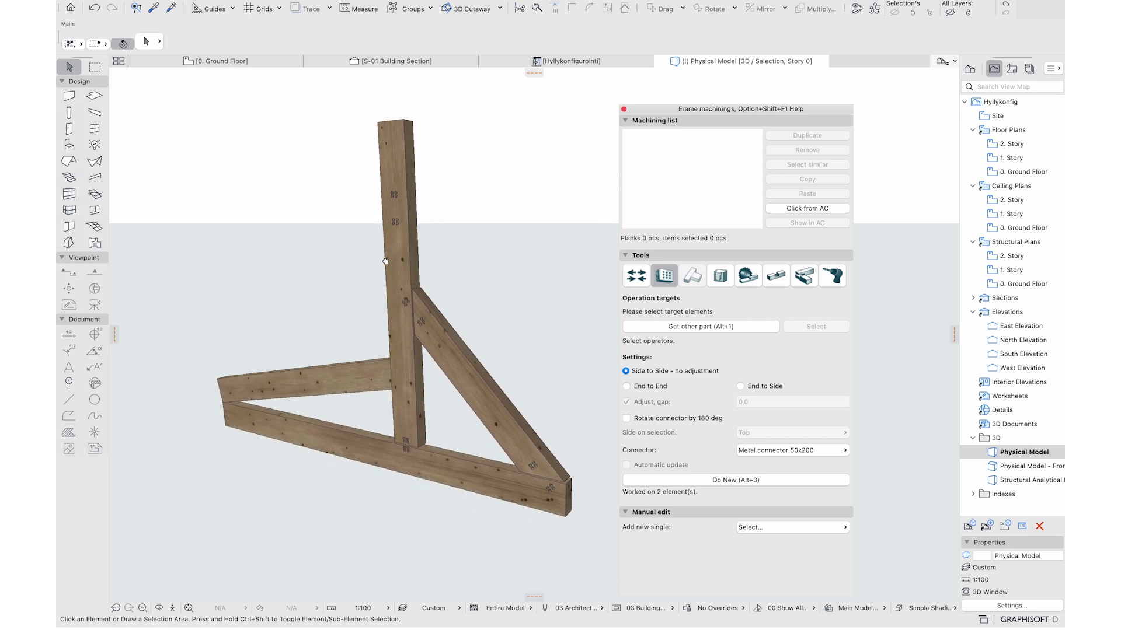
click(324, 385)
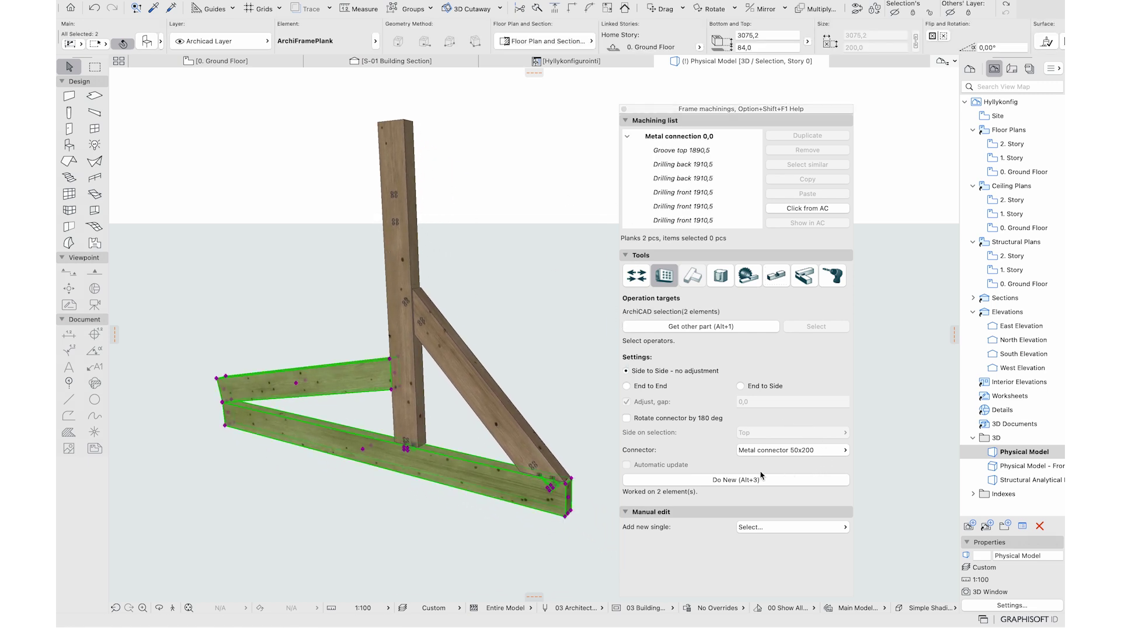
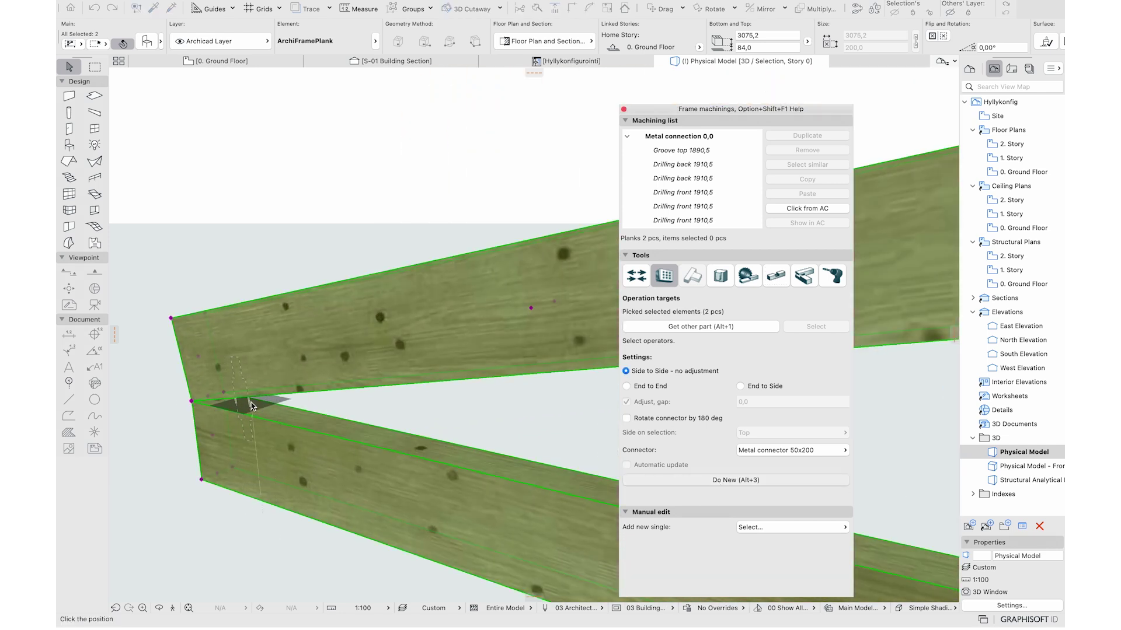
Add the 50x200 metal connector to both planks, then deselect to see its drillings
click(255, 408)
click(345, 182)
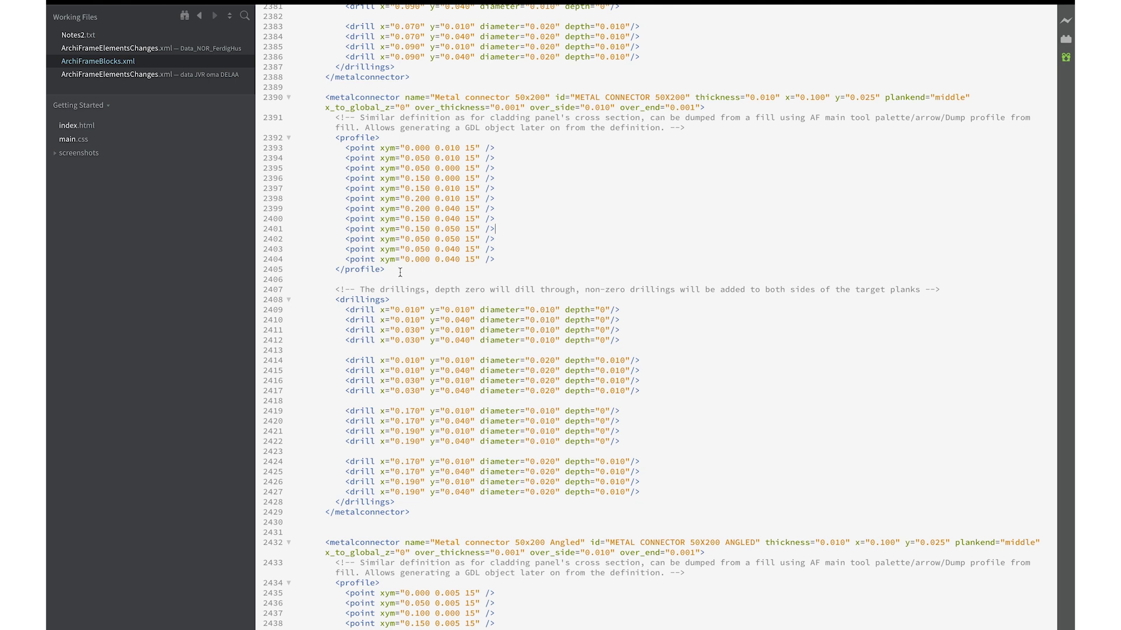
drag(400, 272, 257, 138)
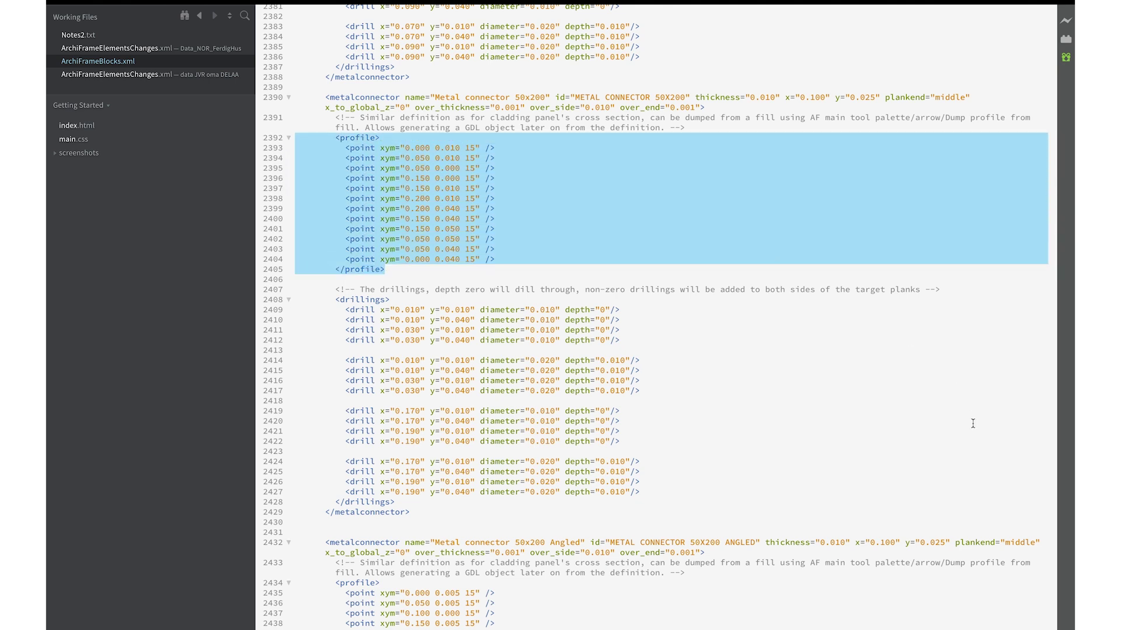
drag(408, 502, 289, 297)
double_click(458, 106)
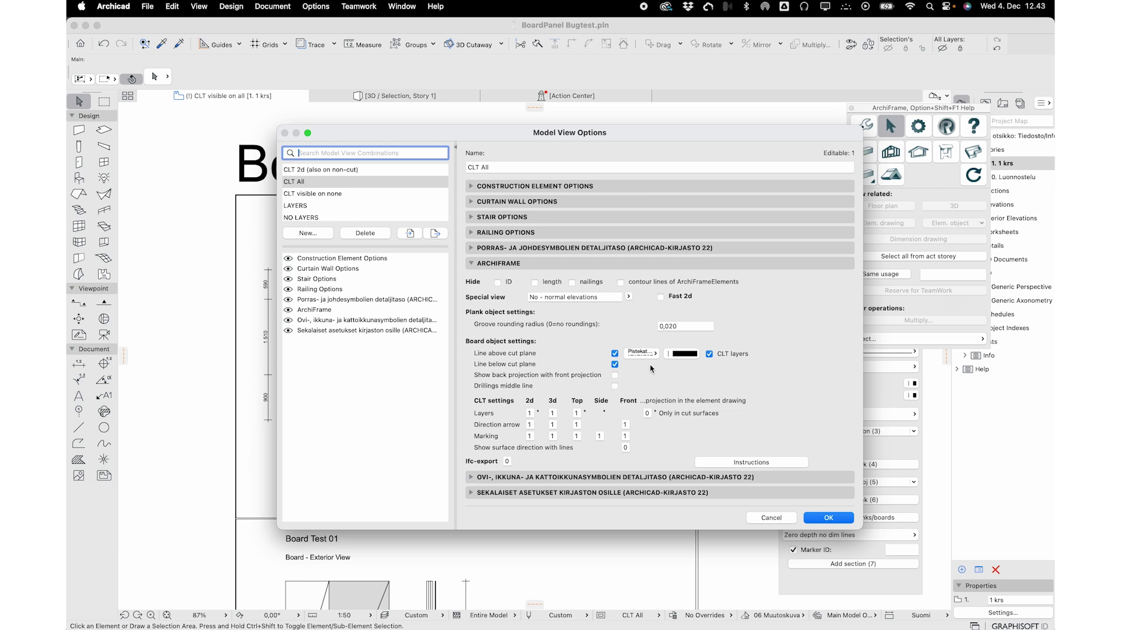
Turn on back projections with front projections, then select the board to inspect the circles
click(615, 375)
click(819, 519)
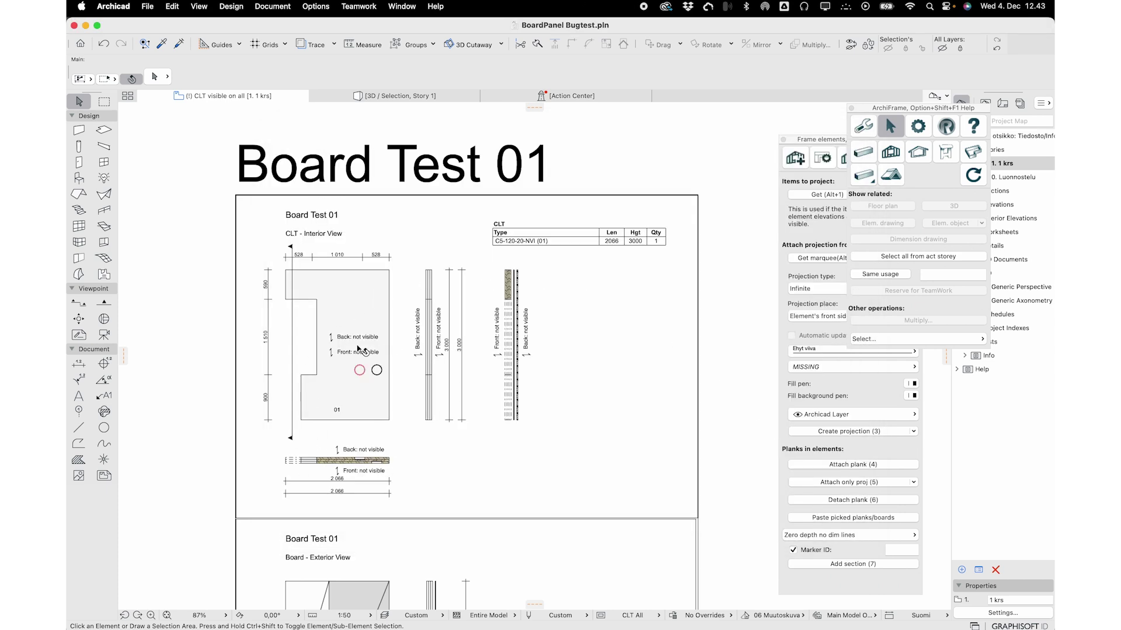
click(365, 359)
scroll(365, 359, up, 5)
scroll(365, 364, up, 5)
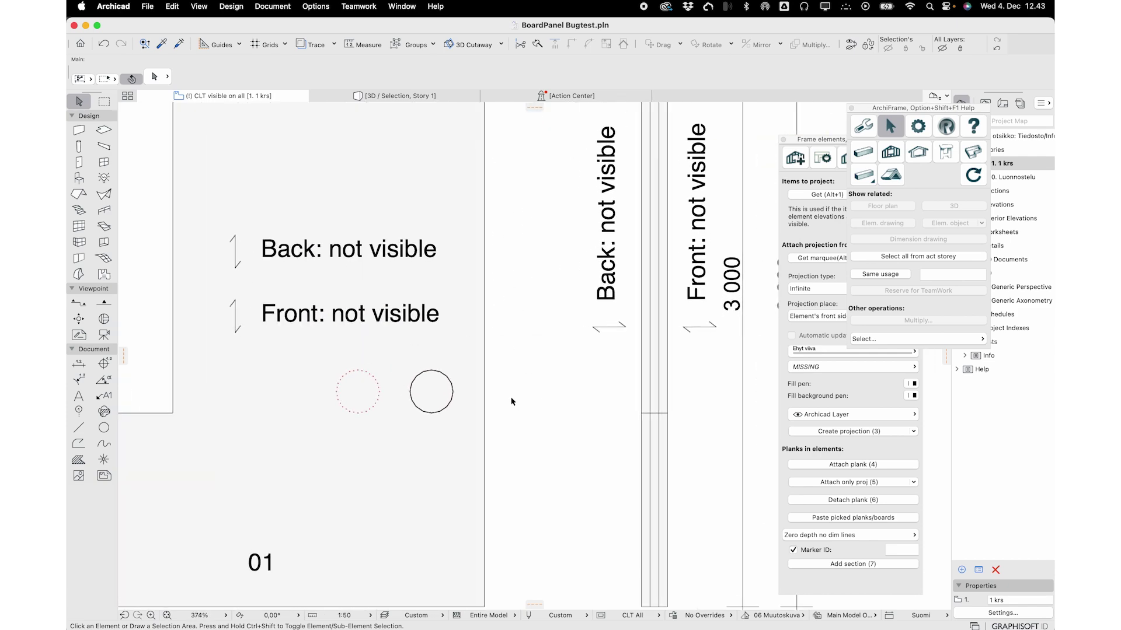
scroll(506, 401, down, 3)
scroll(511, 393, down, 3)
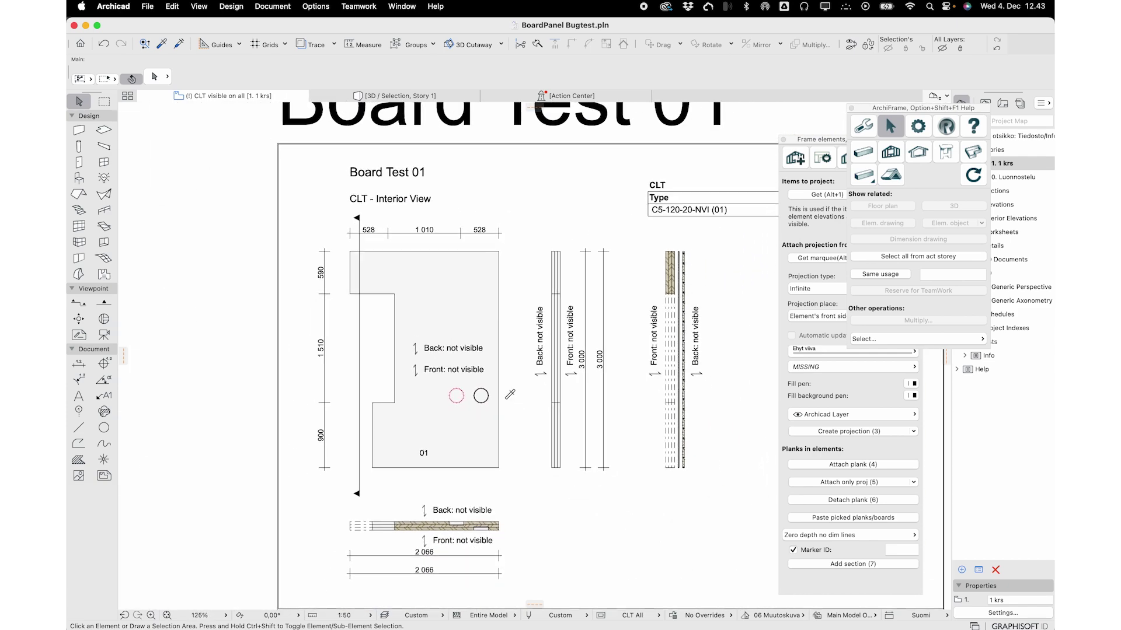
scroll(589, 486, down, 2)
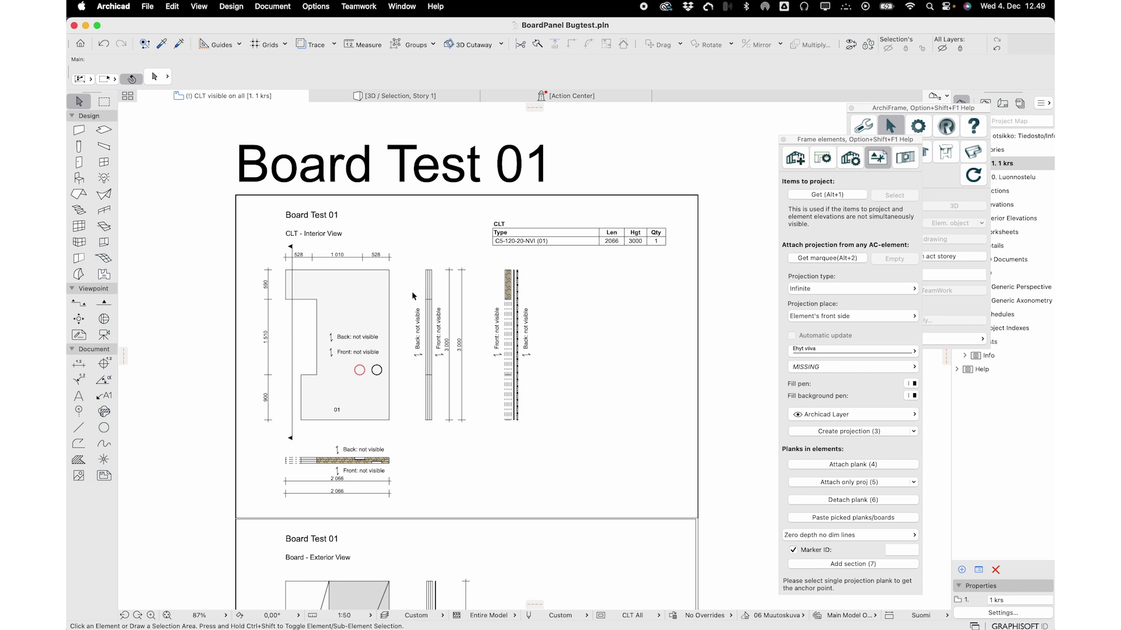
Set the floor plan cut plane height to 2,7
key(super+alt+c)
text(2,7)
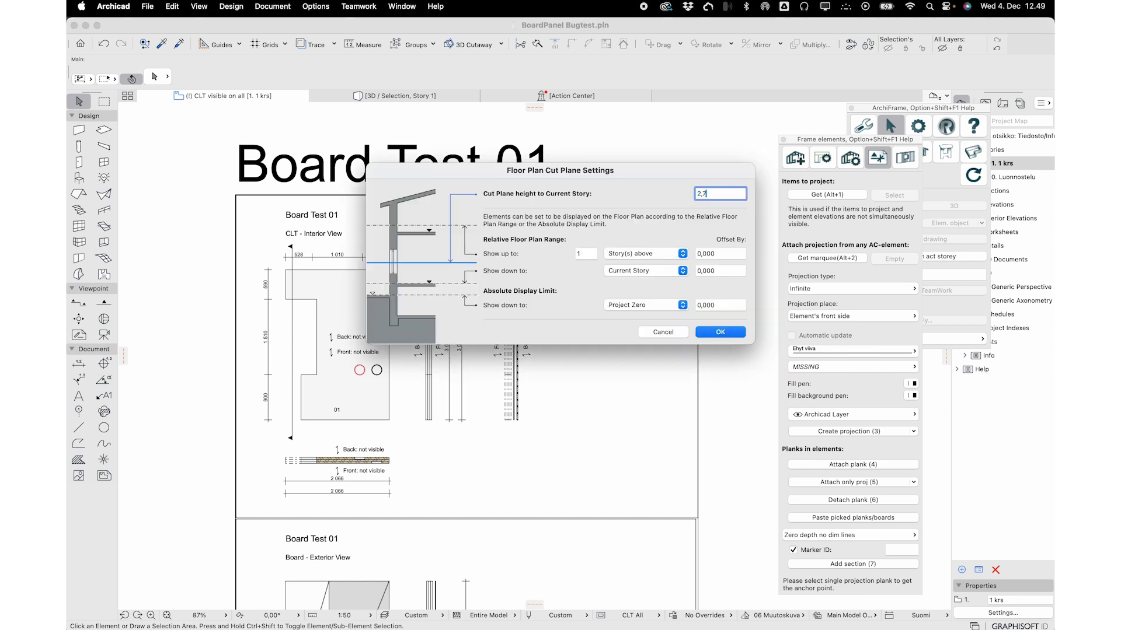
key(Return)
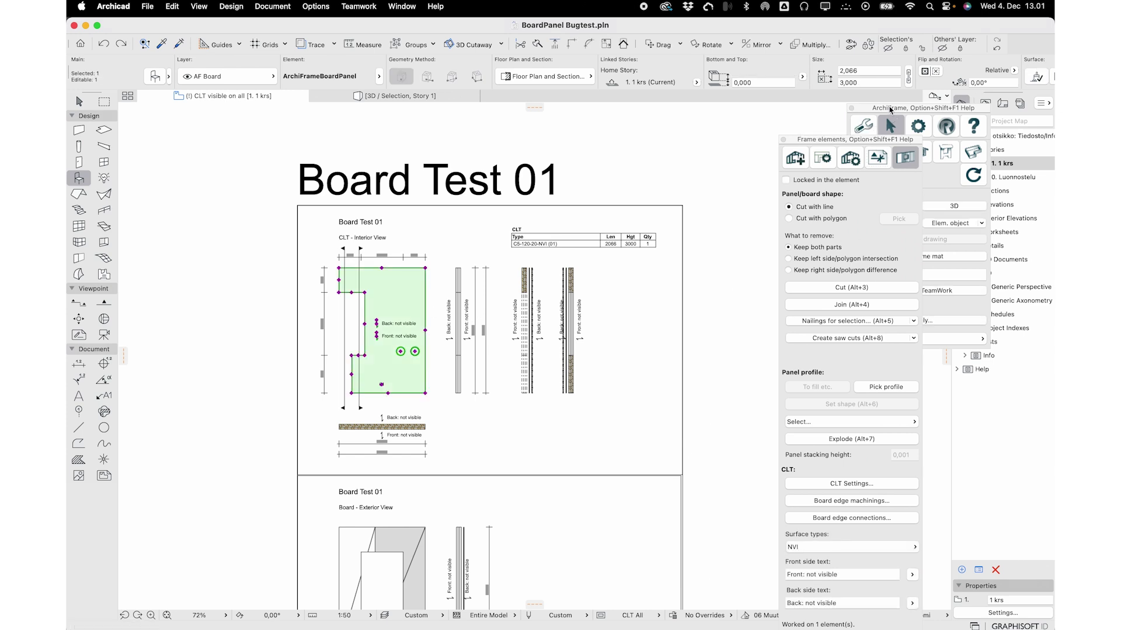
Show the CLT board in 3D and set its surface type to BVI
click(890, 126)
click(954, 209)
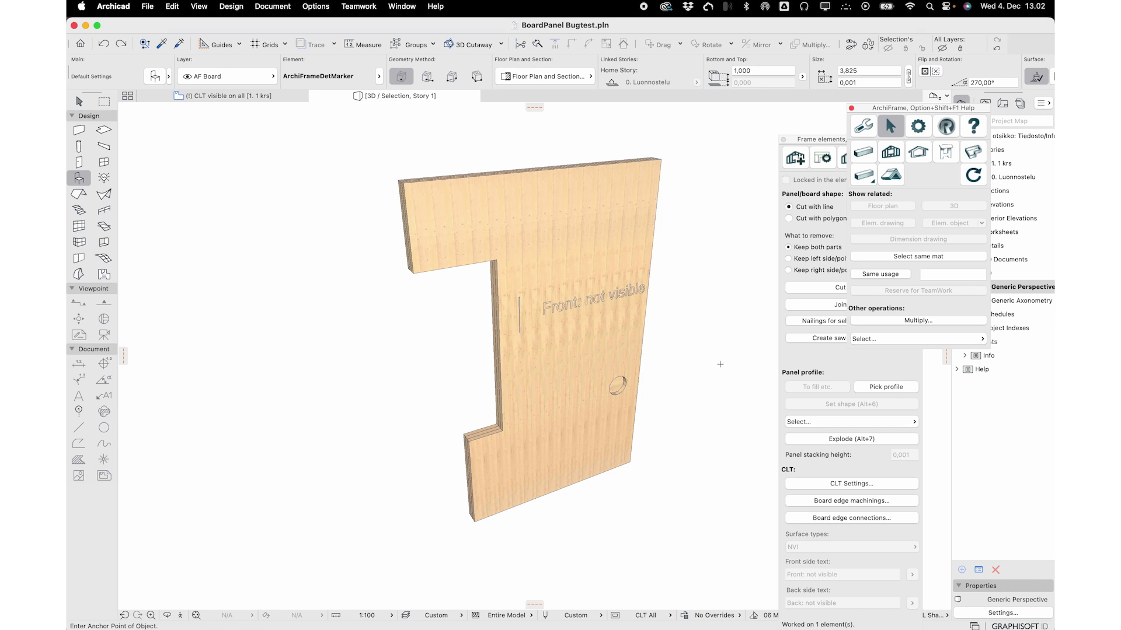
click(641, 381)
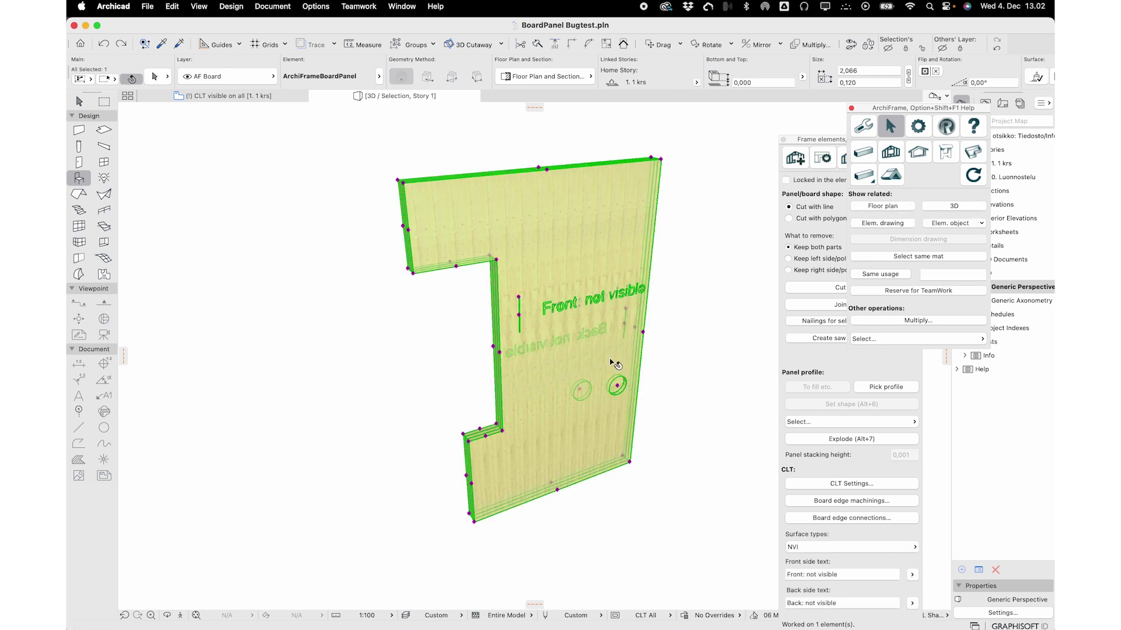
click(915, 546)
click(954, 569)
Check both faces, then change the surface type to VI - Back and finally NVI
shift+middle_drag(595, 370, 647, 280)
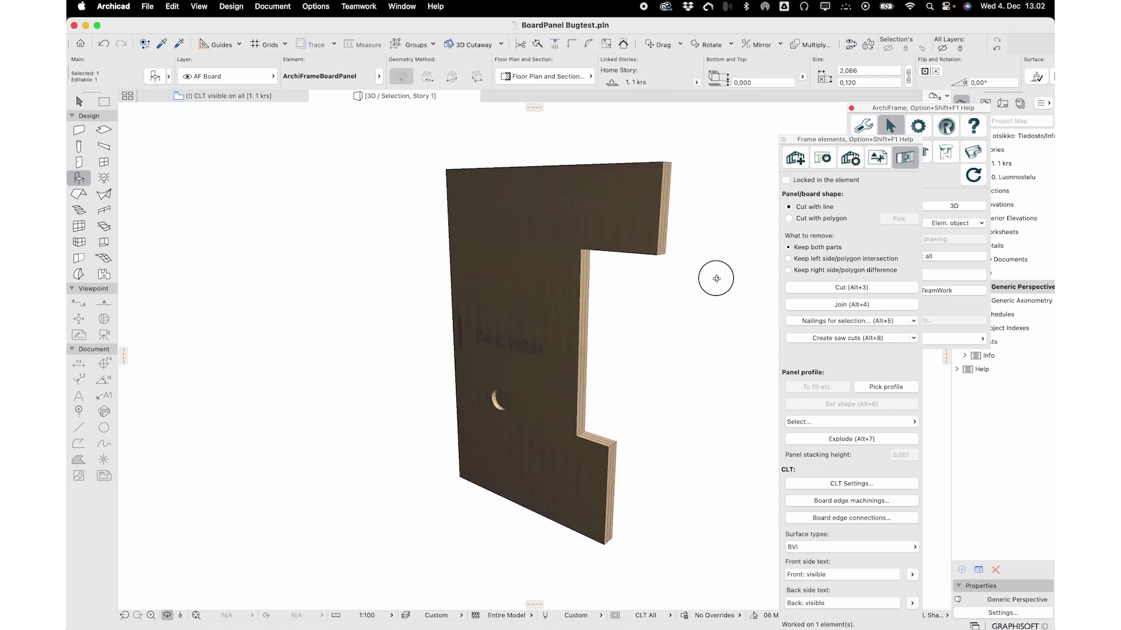
mouse_move(718, 276)
shift+middle_down()
mouse_move(476, 318)
mouse_move(634, 310)
mouse_move(461, 283)
mouse_move(723, 265)
mouse_move(238, 281)
shift+middle_up()
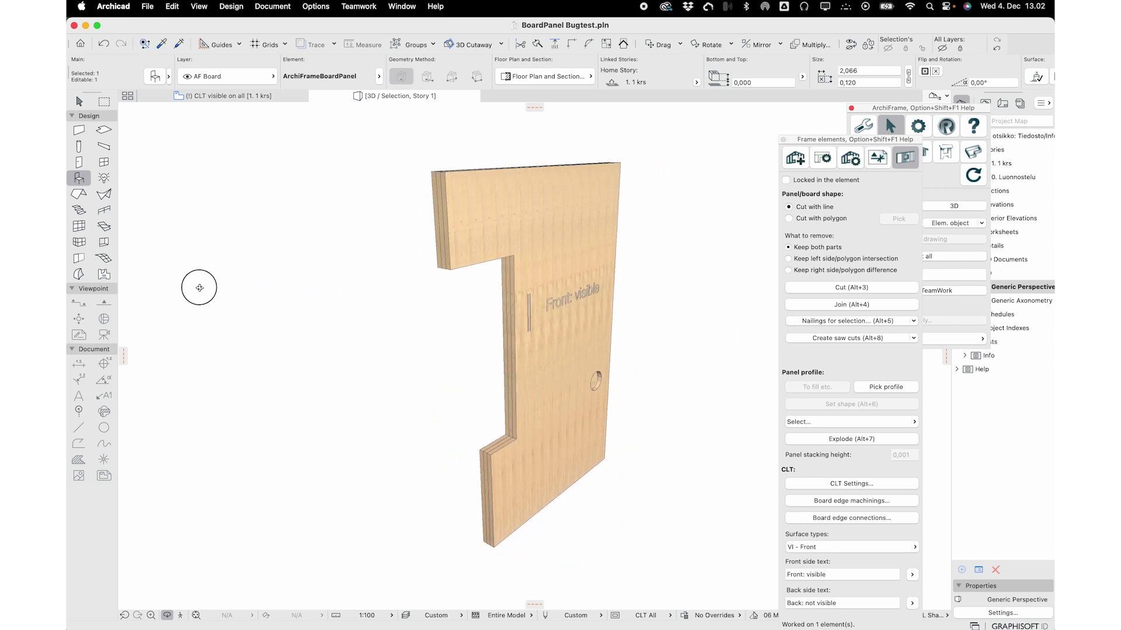
click(915, 546)
click(939, 583)
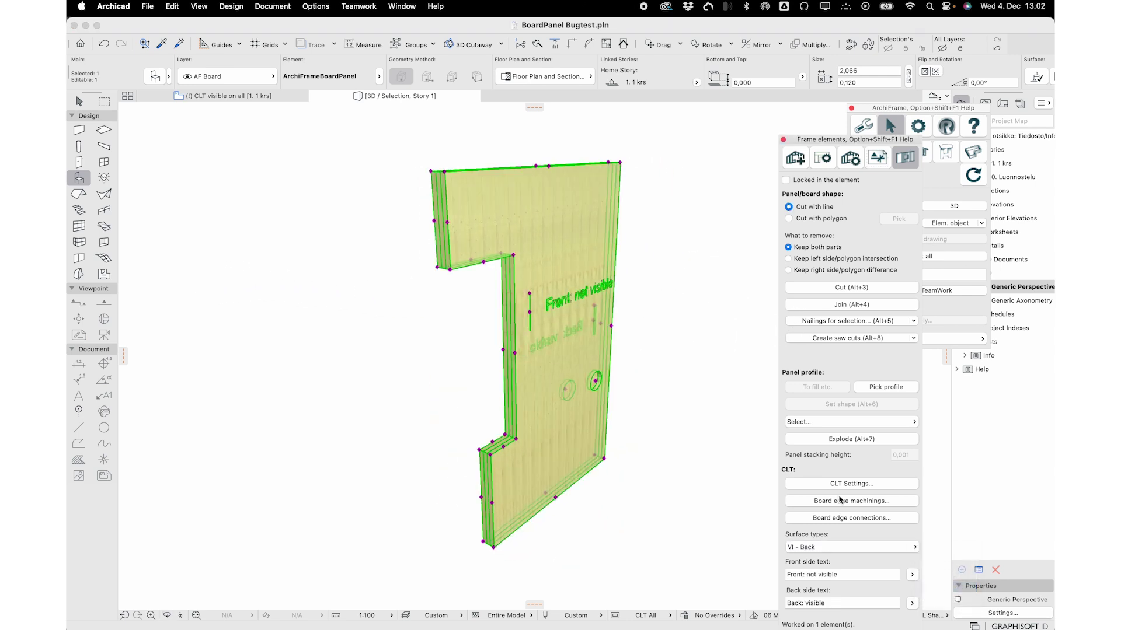
click(914, 548)
click(913, 577)
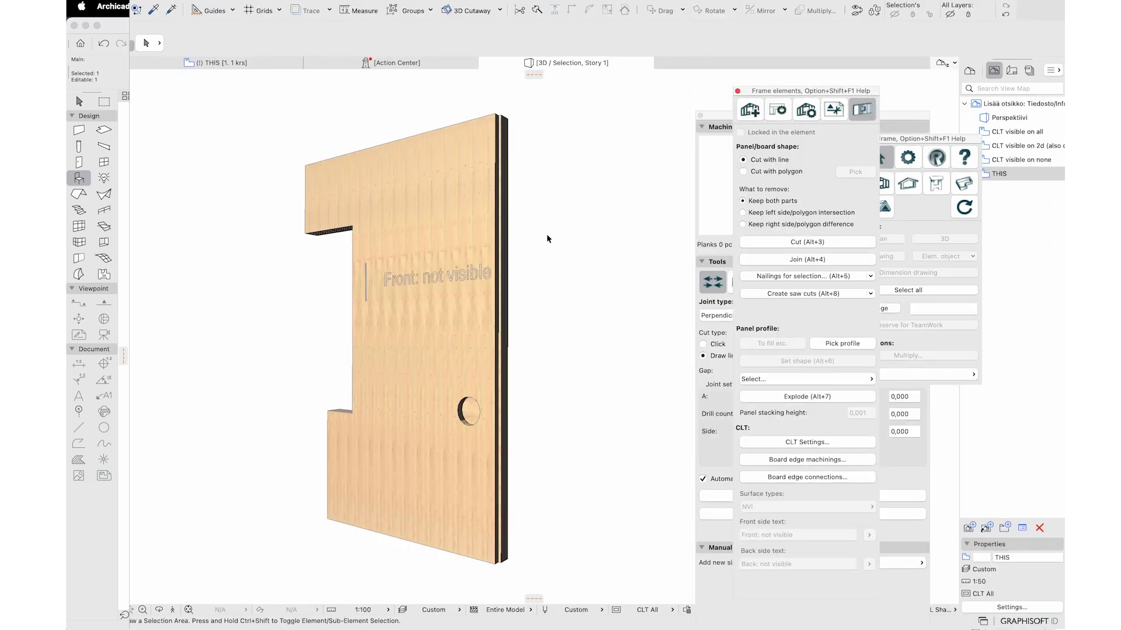
Copy the board's Groove/lap edge machining onto the wall panel with the opening
click(470, 338)
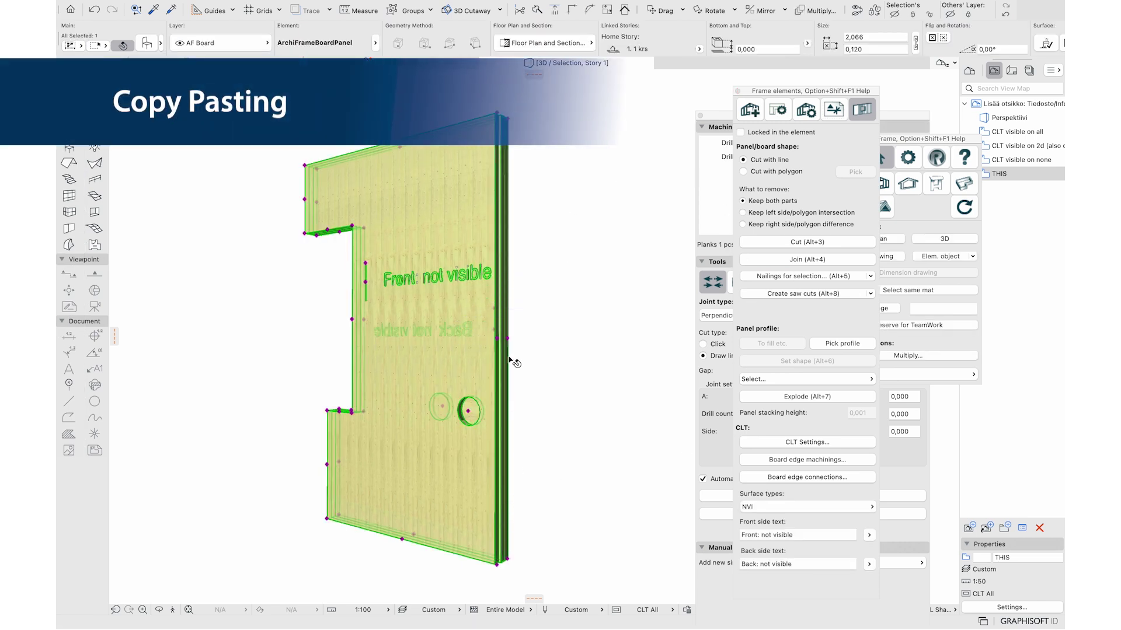
click(839, 464)
click(670, 324)
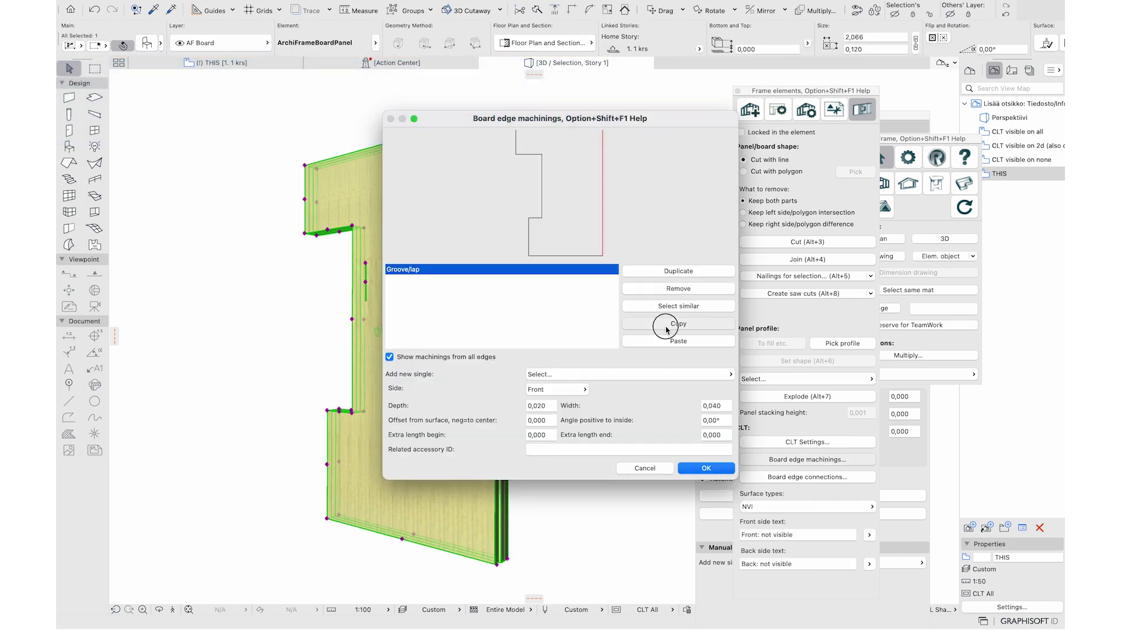
key(Escape)
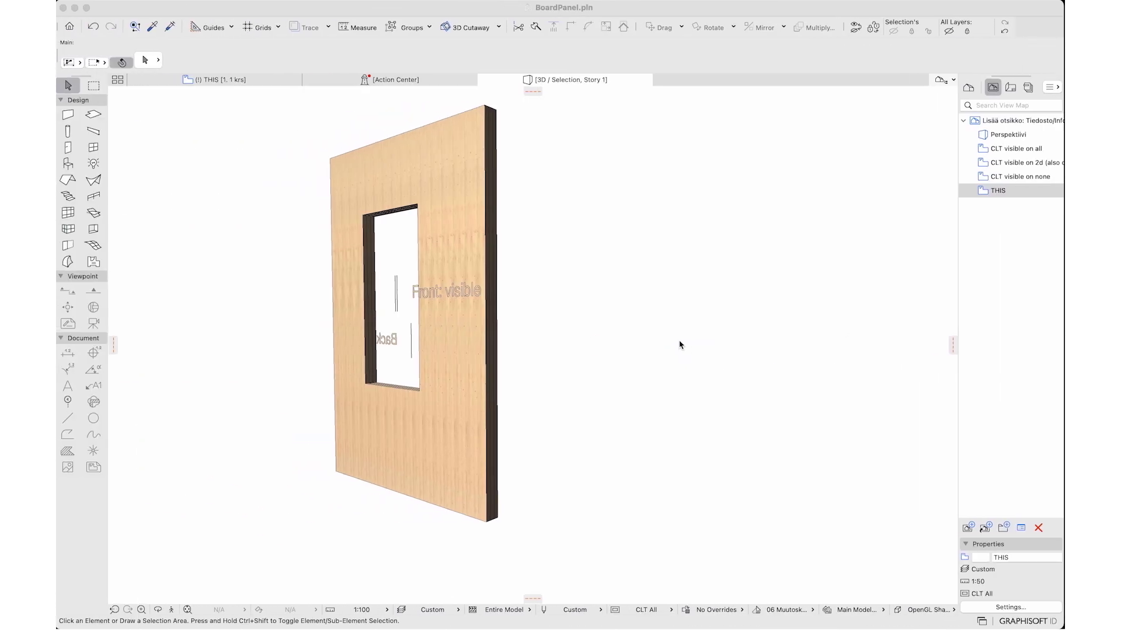
click(456, 457)
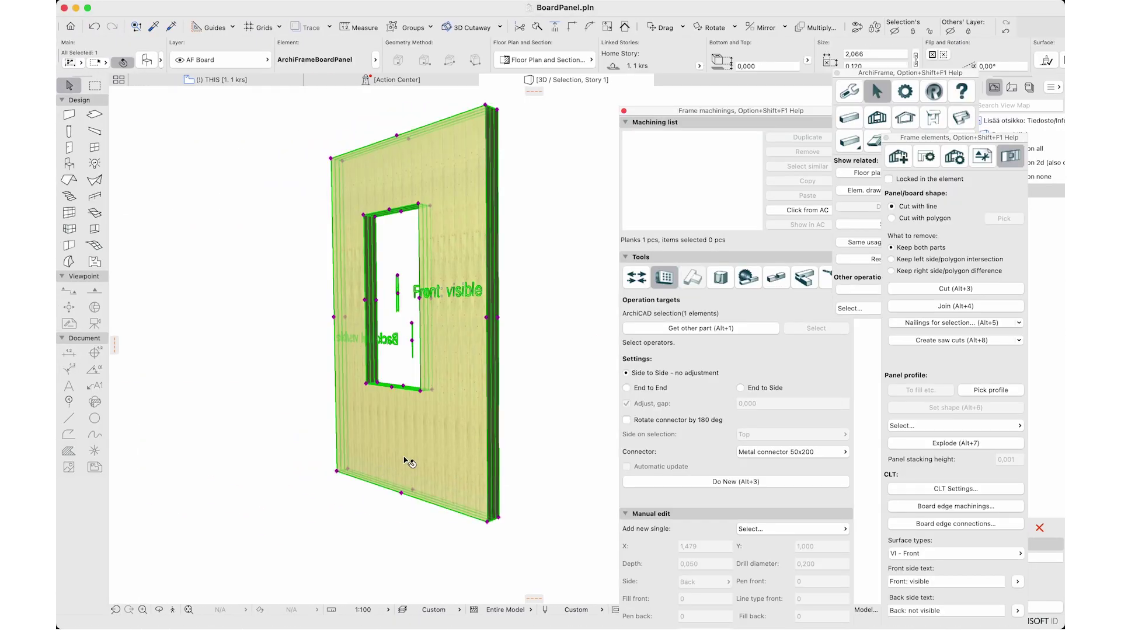
click(955, 506)
click(603, 231)
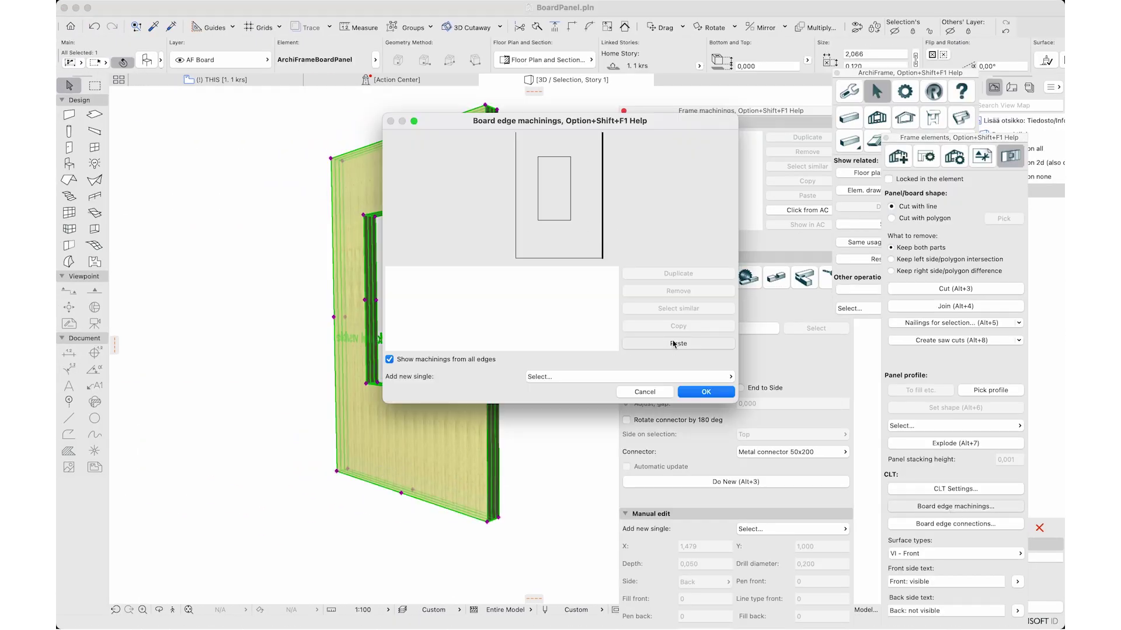
click(678, 344)
click(708, 471)
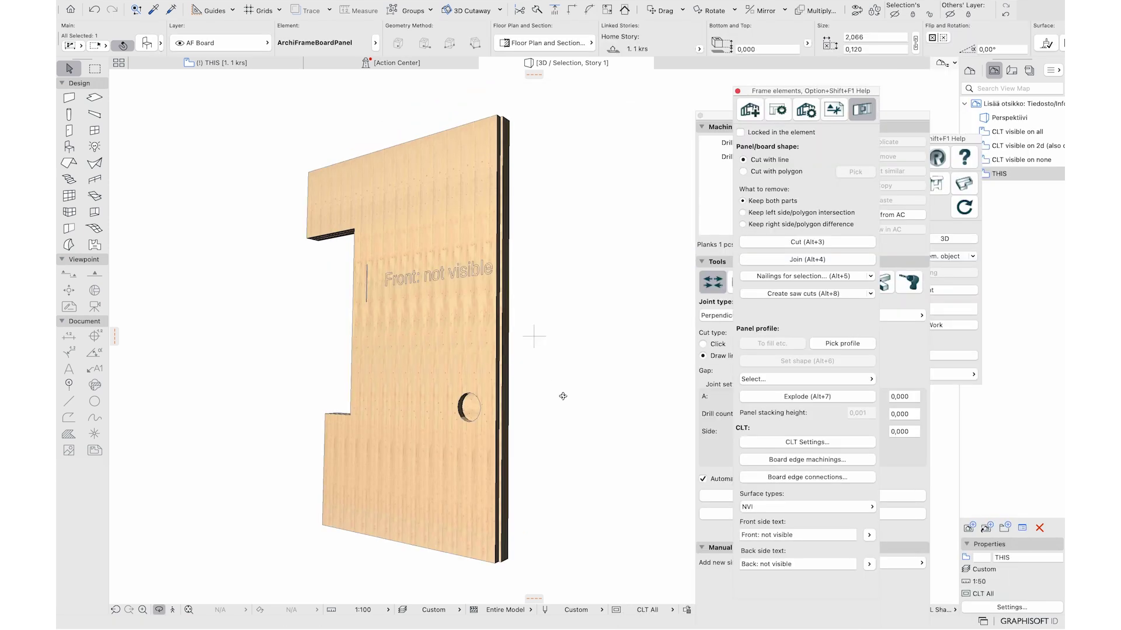
Copy both drilling machinings and paste them onto the board panel with the opening
key(ctrl+a)
click(727, 145)
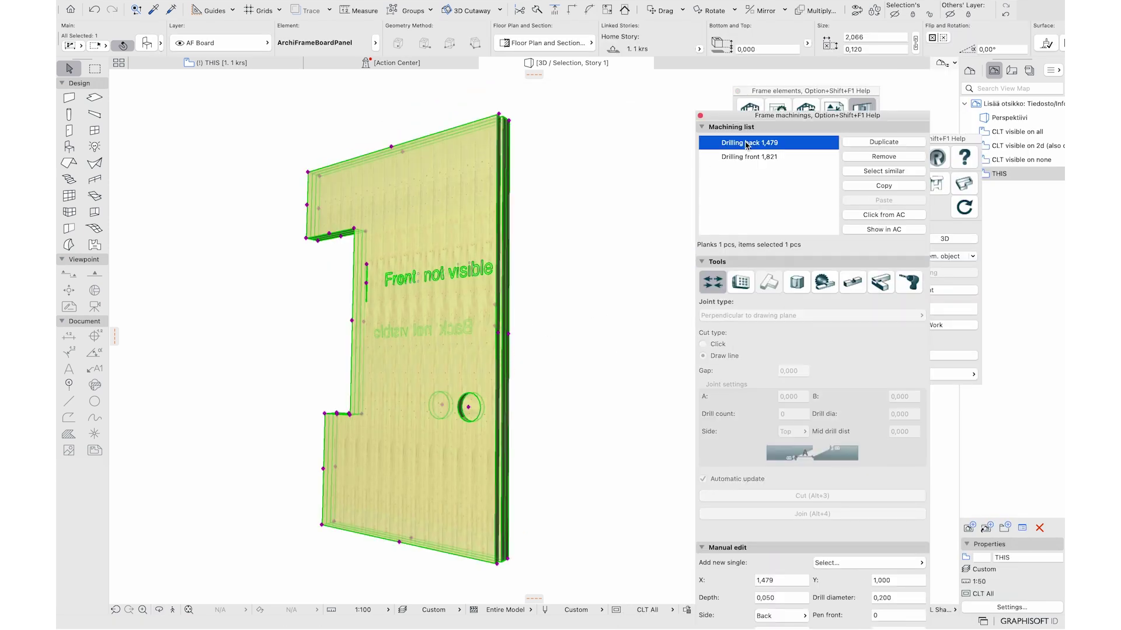
shift+click(748, 157)
click(907, 183)
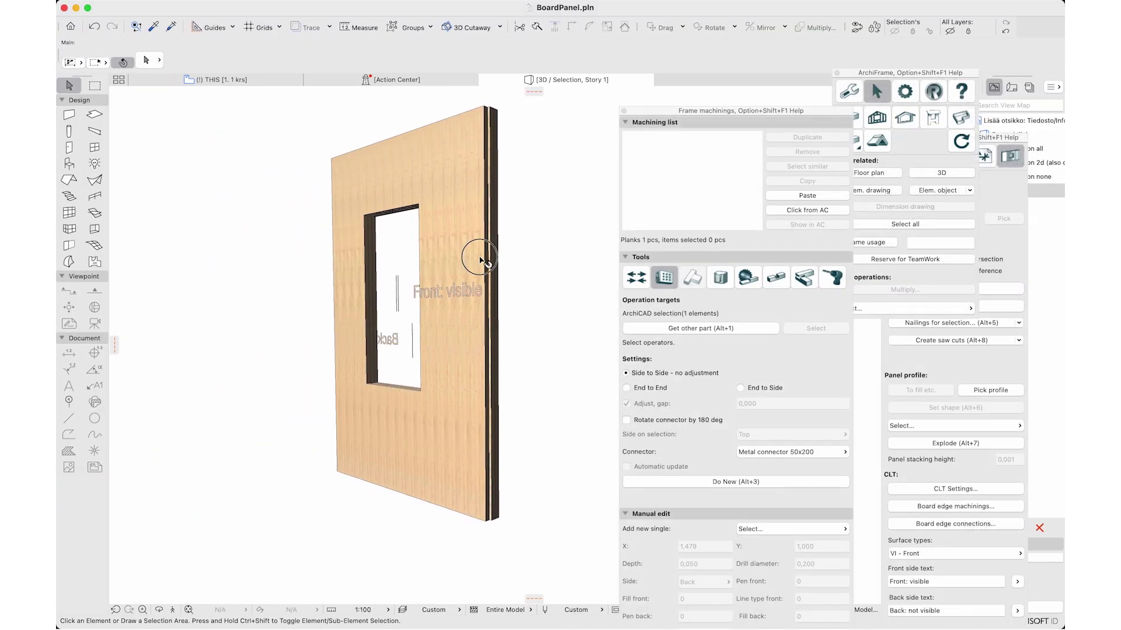
click(483, 254)
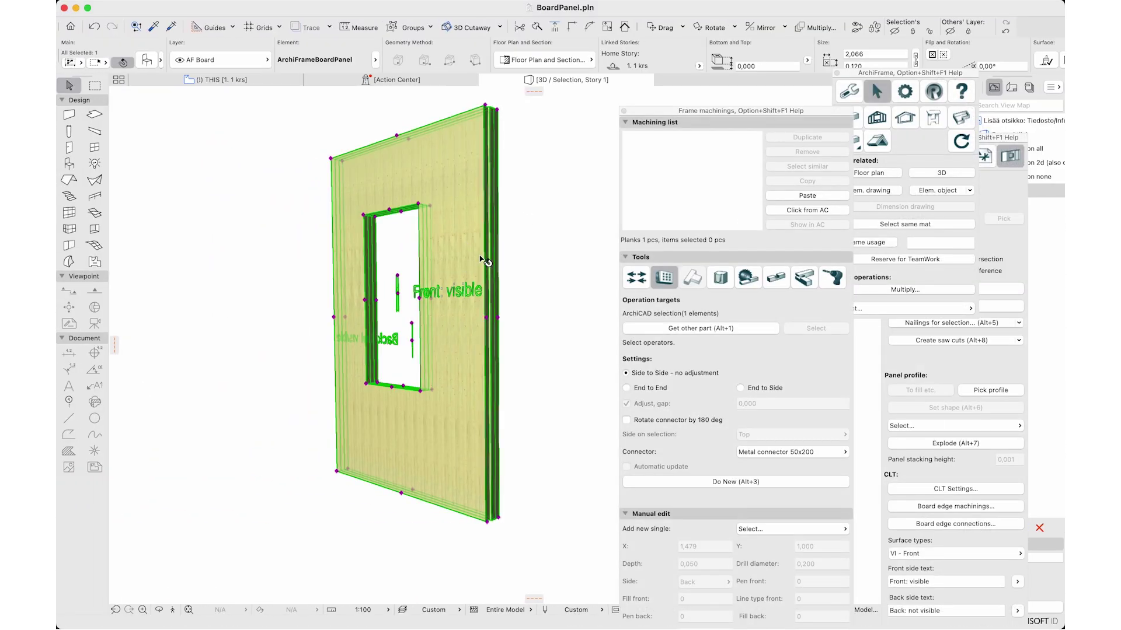
click(812, 198)
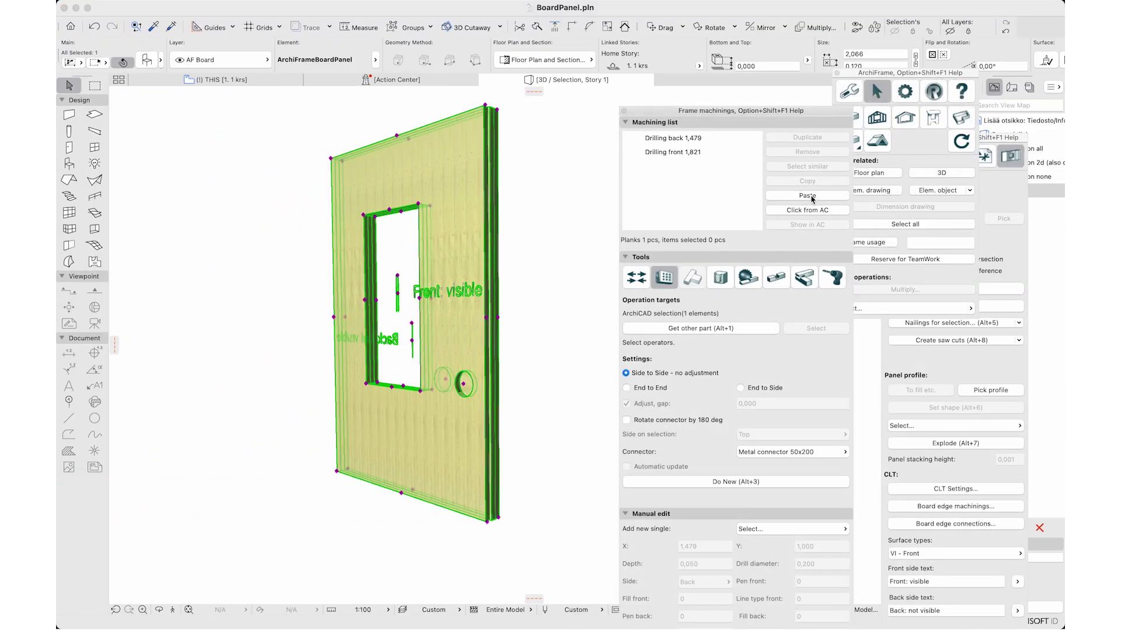
mouse_move(493, 324)
shift+middle_down()
mouse_move(342, 312)
mouse_move(183, 328)
mouse_move(490, 318)
shift+middle_up()
On the Board Test 01 floor plan, drag a copy of the element object to the right
key(F2)
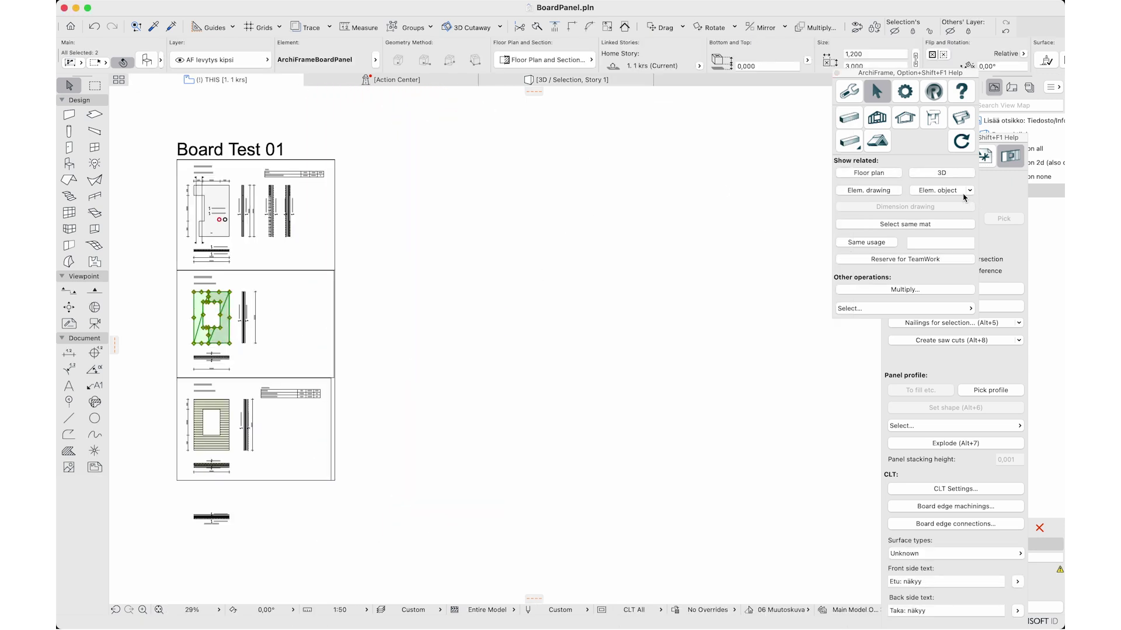
click(942, 193)
click(171, 0)
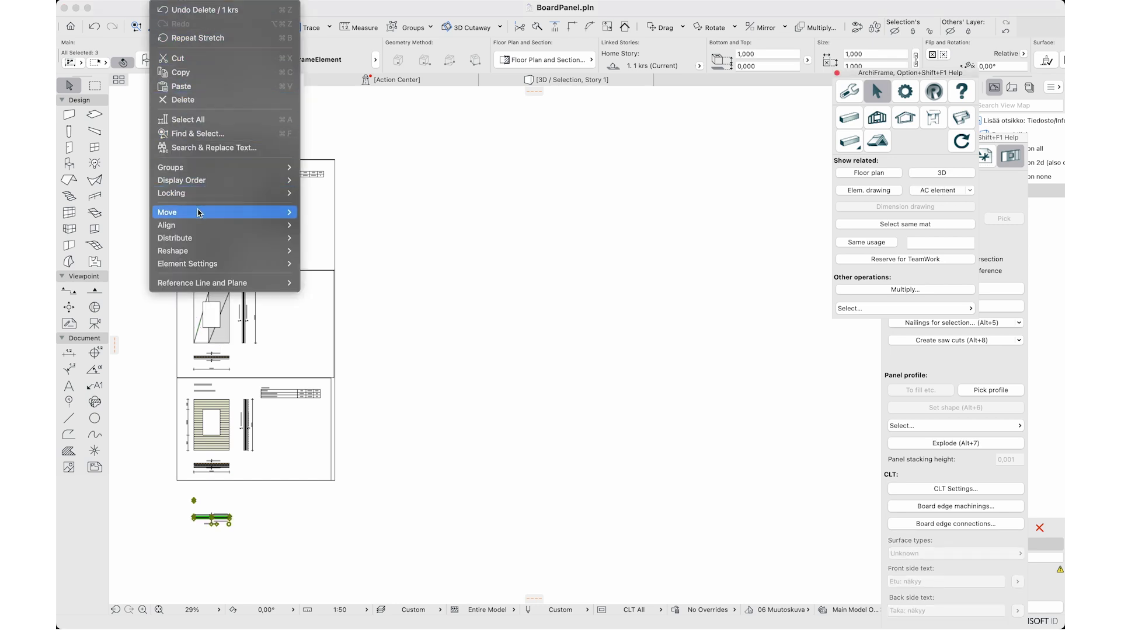
mouse_move(223, 212)
click(346, 276)
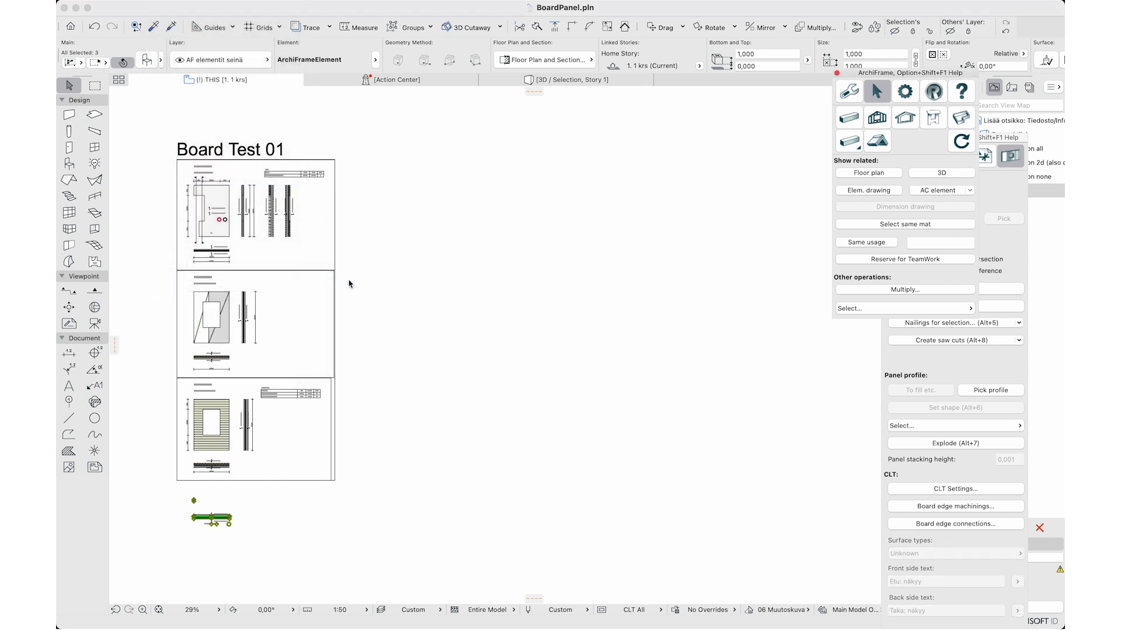
click(239, 533)
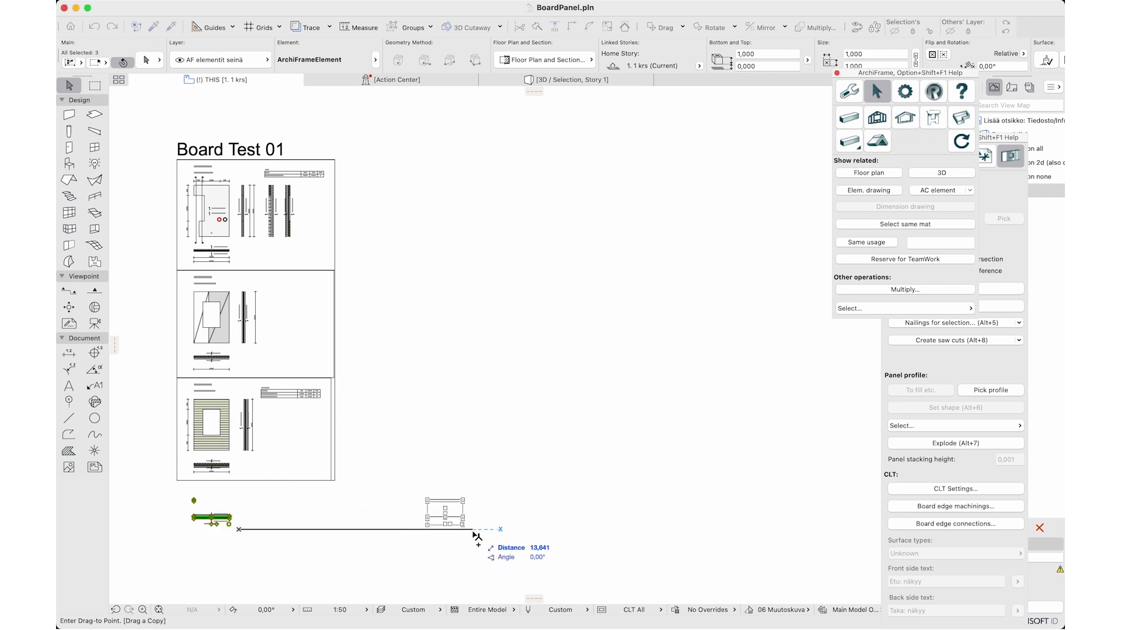
click(472, 535)
Update the copied element's drawings using the Frame elements add/edit settings
click(1001, 212)
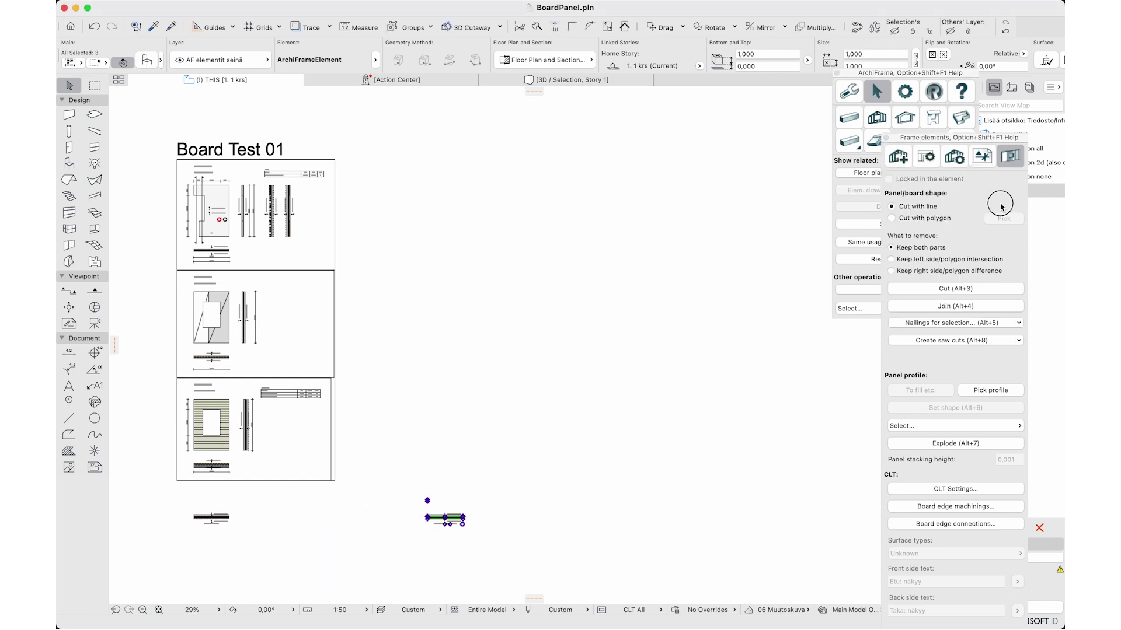
click(906, 161)
click(911, 562)
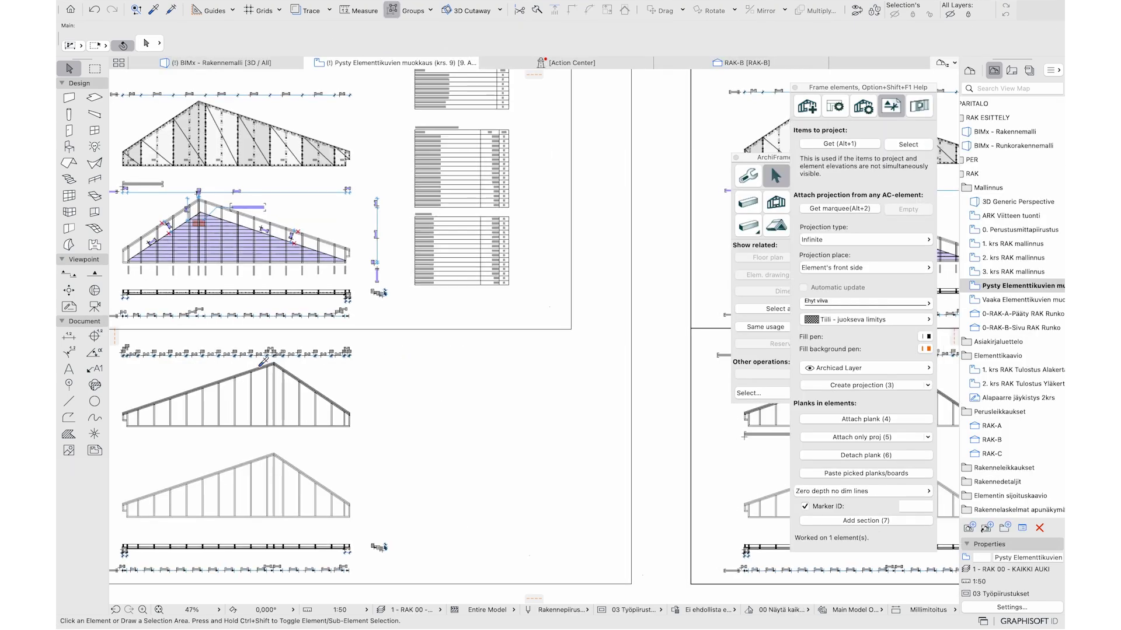
Shift a vertical stud right in PK01_YLÄ - Copy and accept the element update
click(275, 412)
click(268, 477)
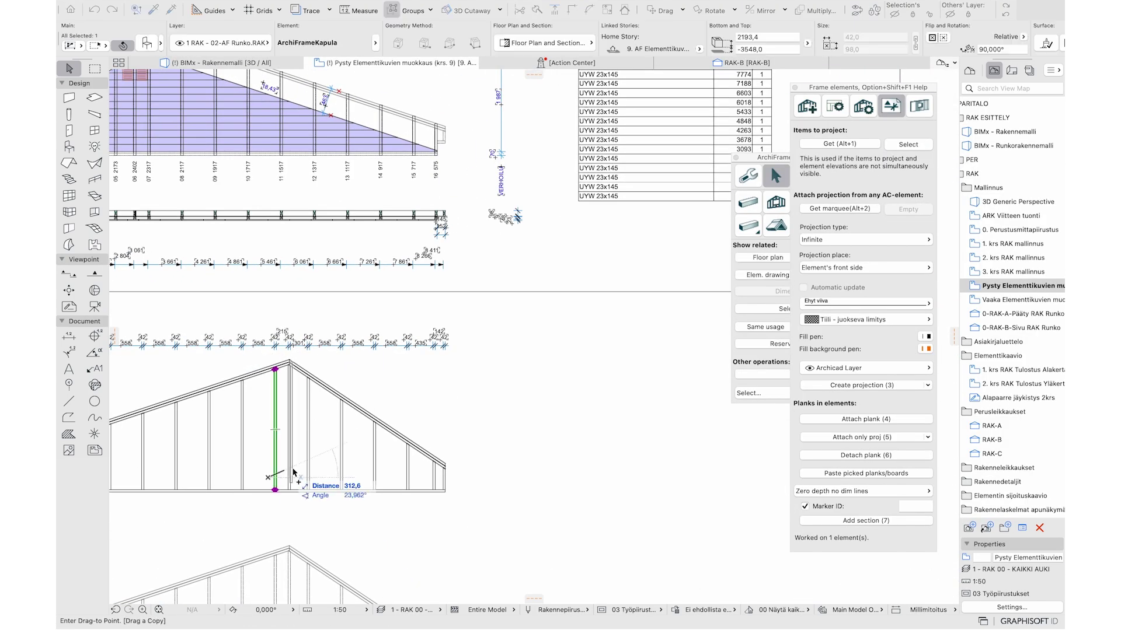
click(356, 477)
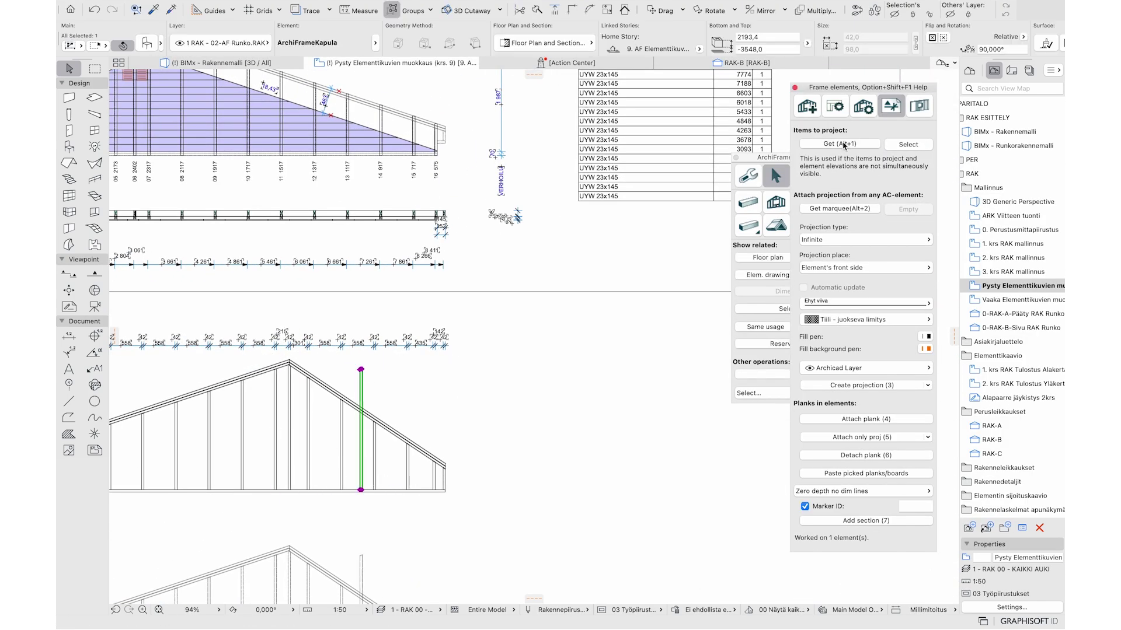
scroll(432, 375, down, 5)
scroll(655, 383, down, 5)
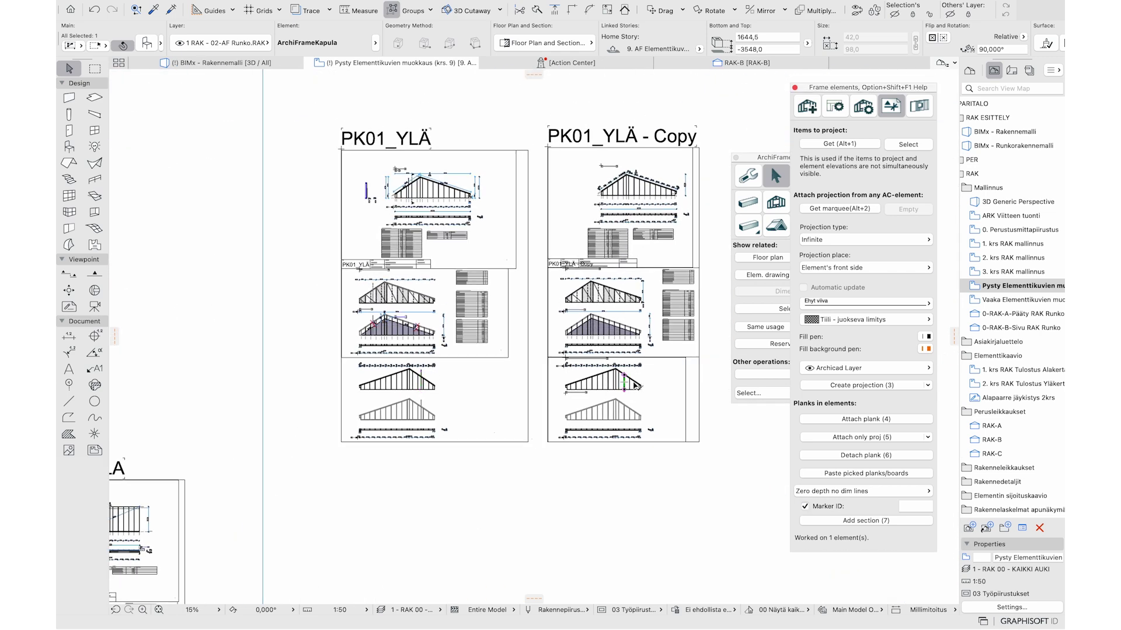
scroll(656, 383, up, 2)
click(854, 473)
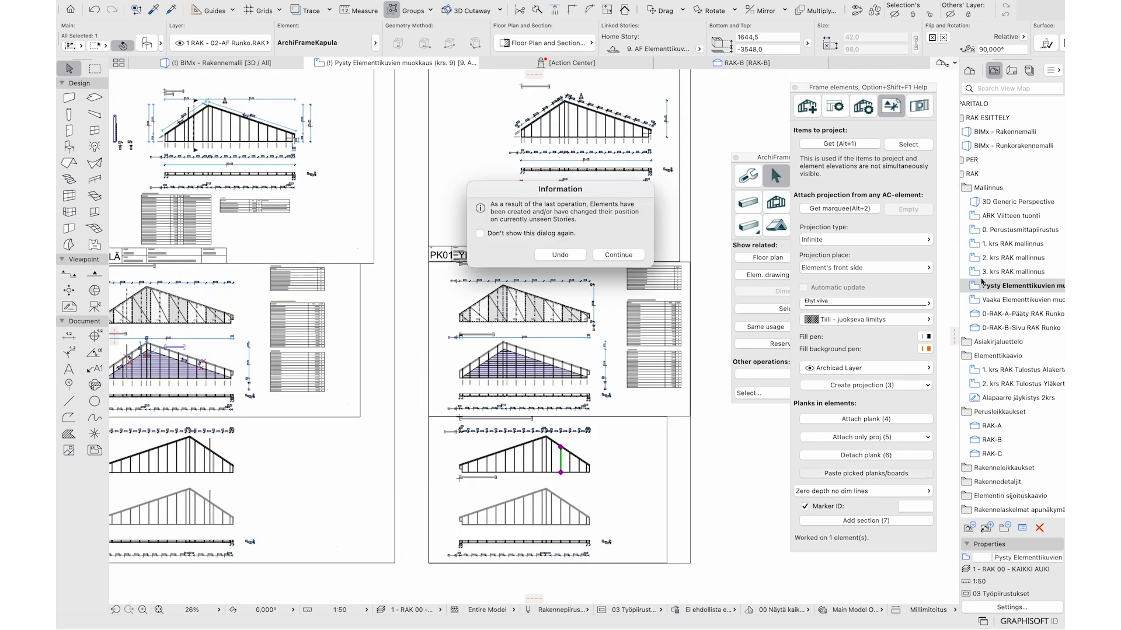
click(627, 255)
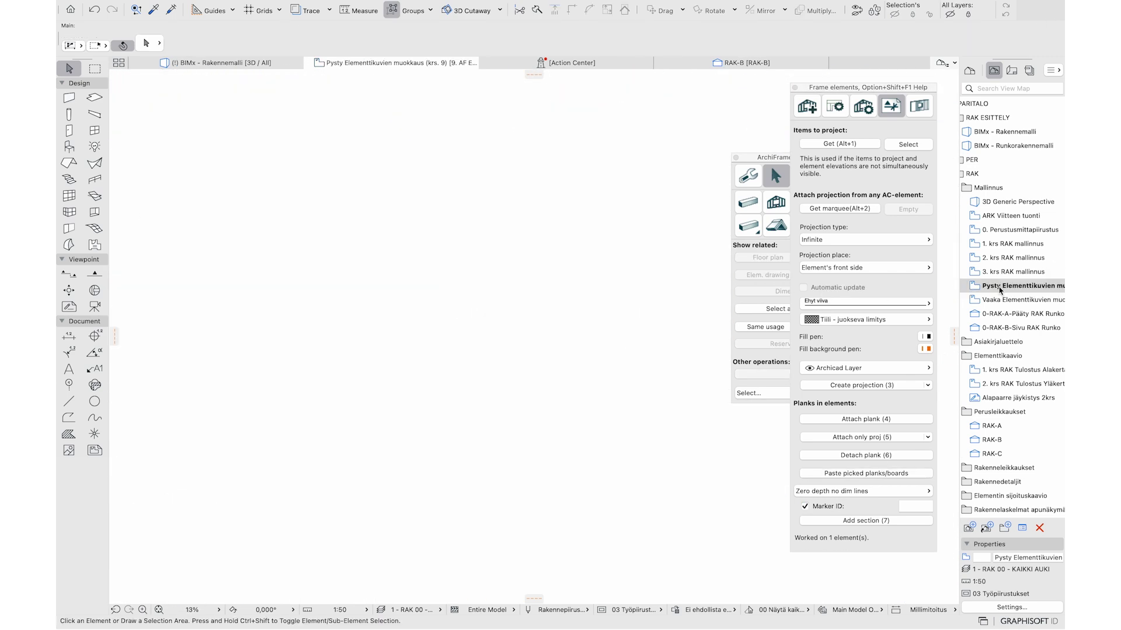
scroll(588, 440, up, 2)
scroll(588, 440, up, 1)
click(543, 342)
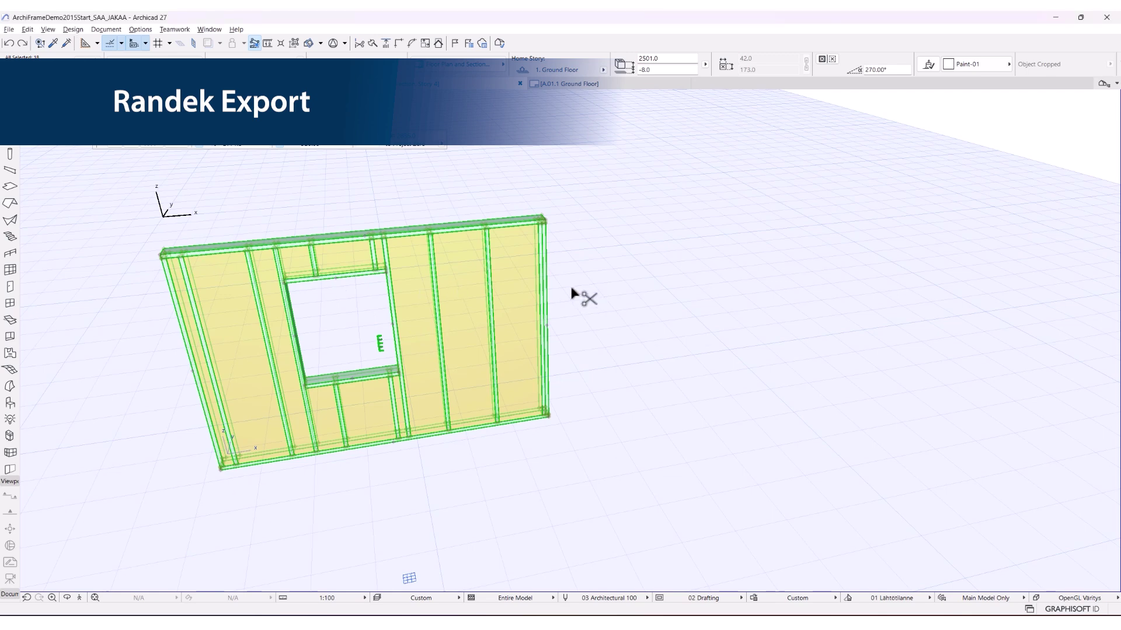
Enable Automatic opening module IDs in the wall's Frame elements framing rules
key(ctrl+shift+f)
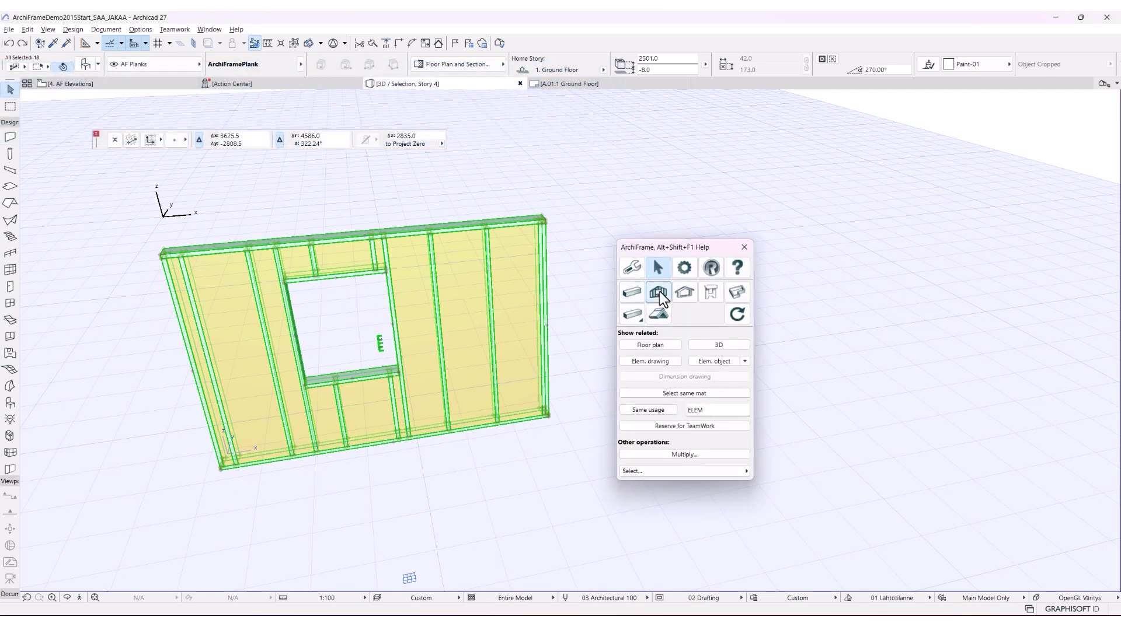
click(670, 285)
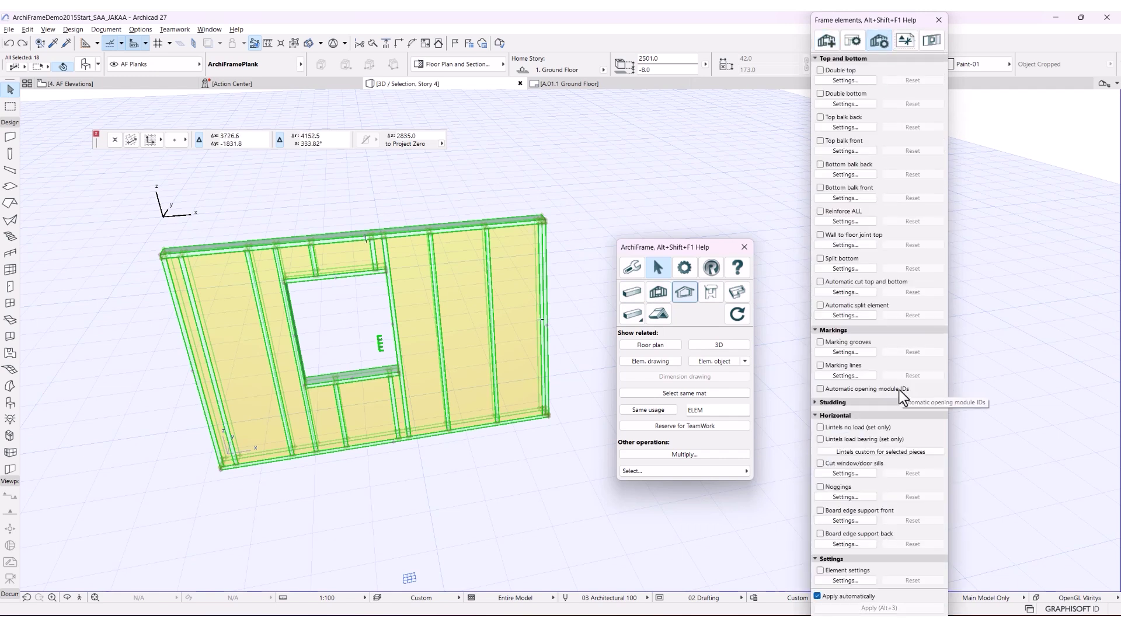
click(900, 389)
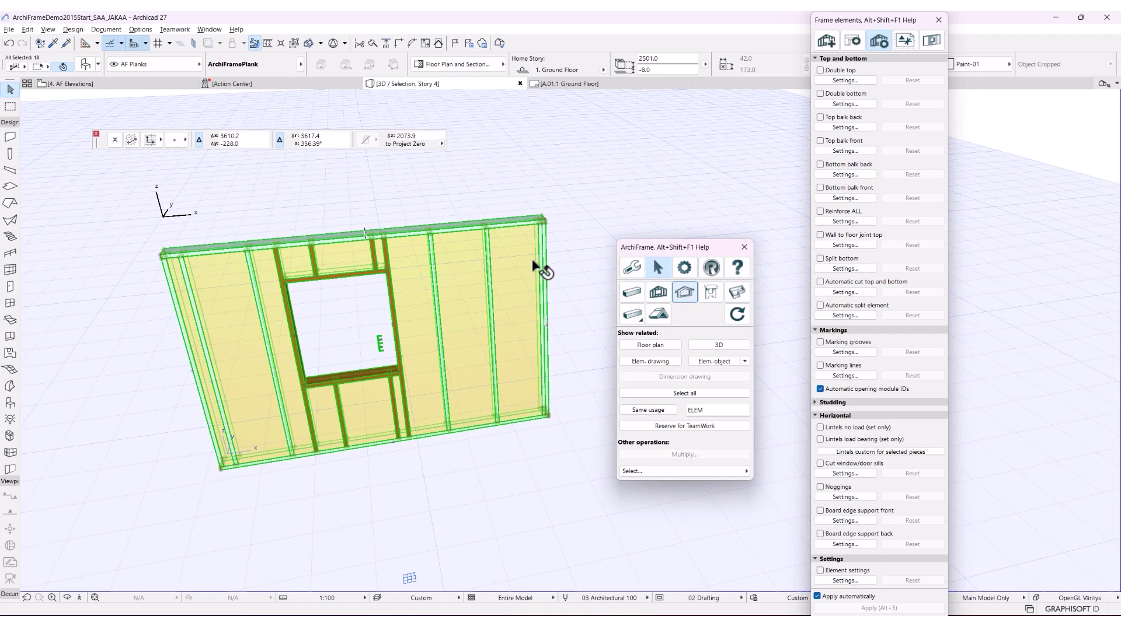
Export the wall planks to a Randek .cdt file and inspect Subelement 'A' in CDTviewer
click(634, 295)
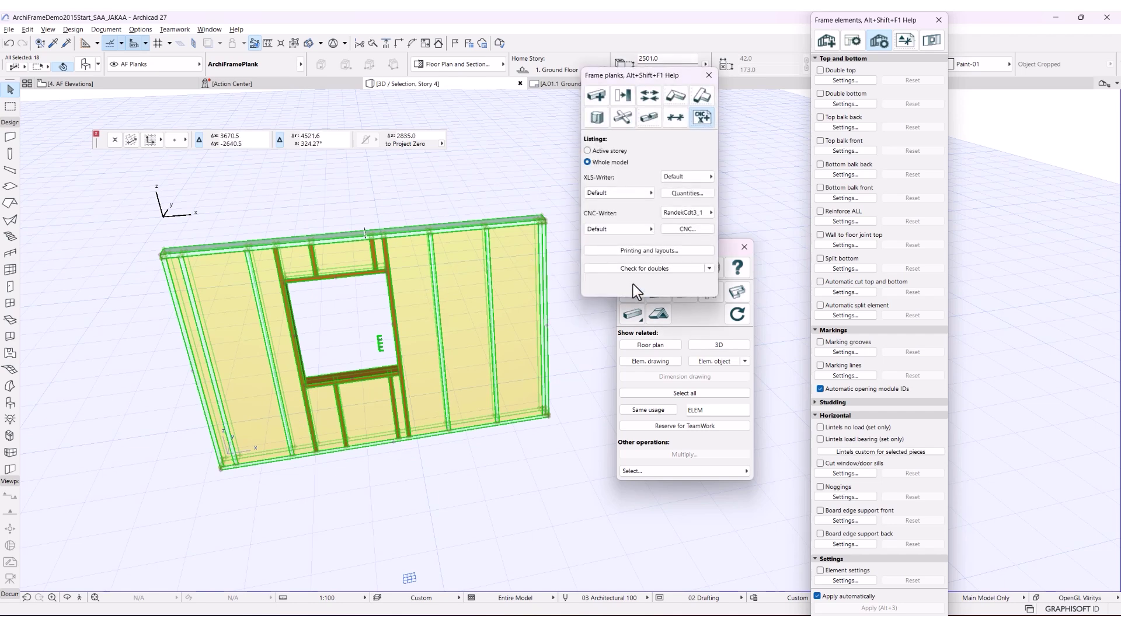
click(688, 229)
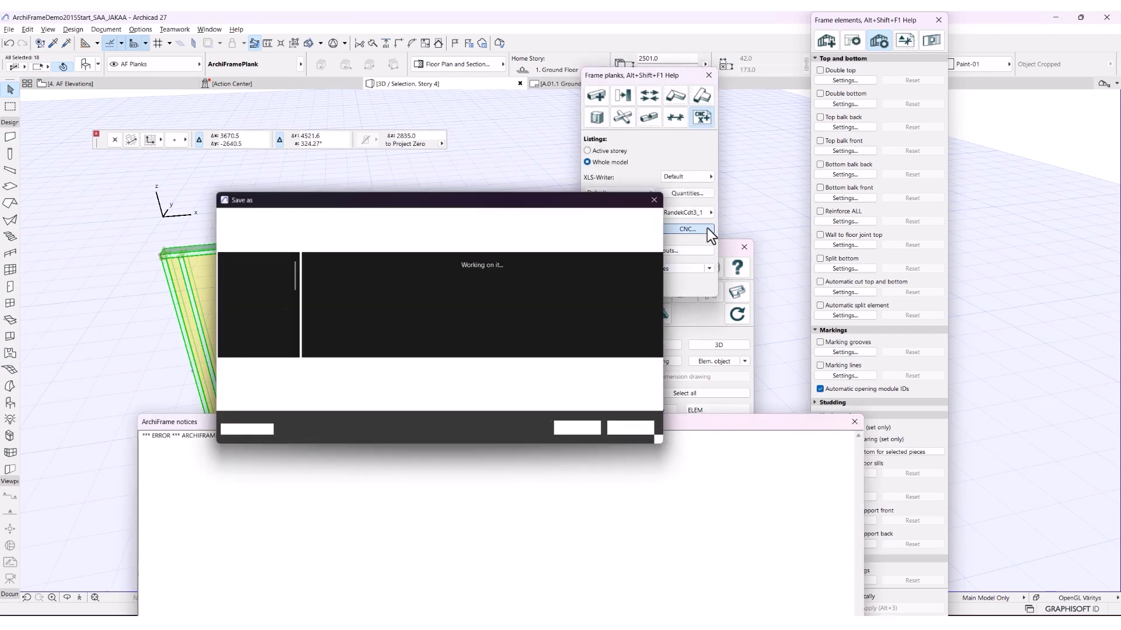
click(578, 430)
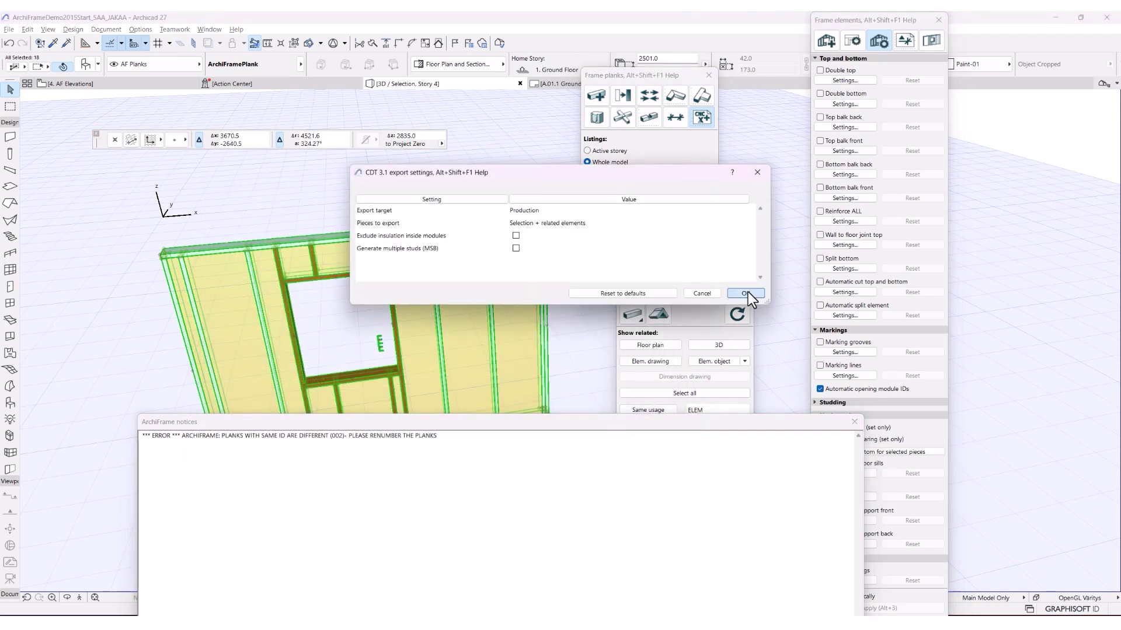
click(746, 293)
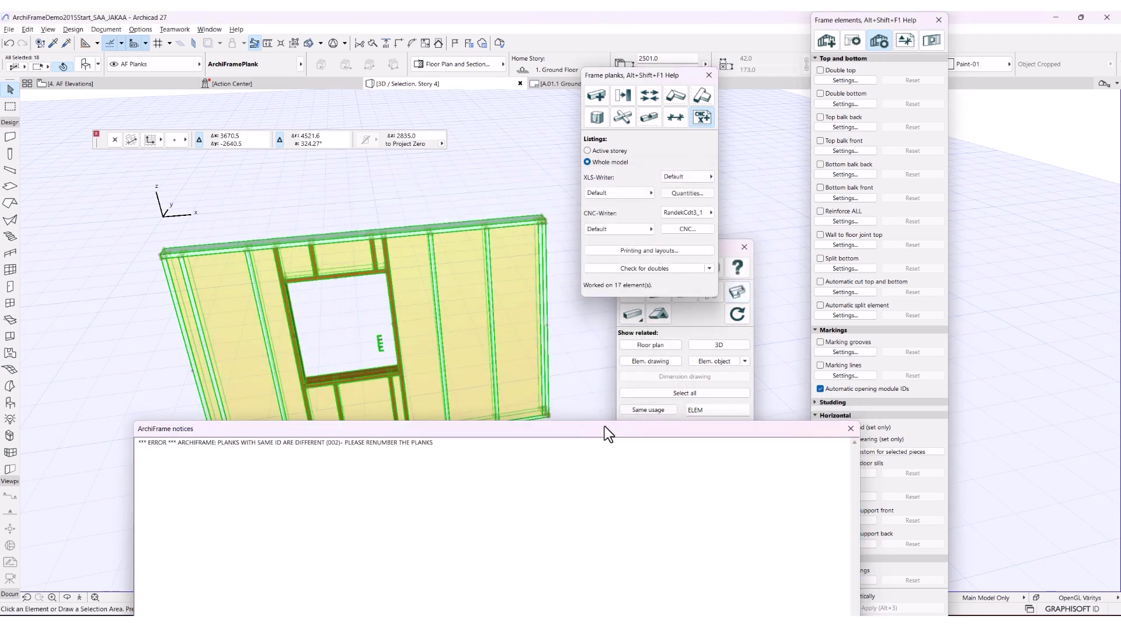
click(850, 426)
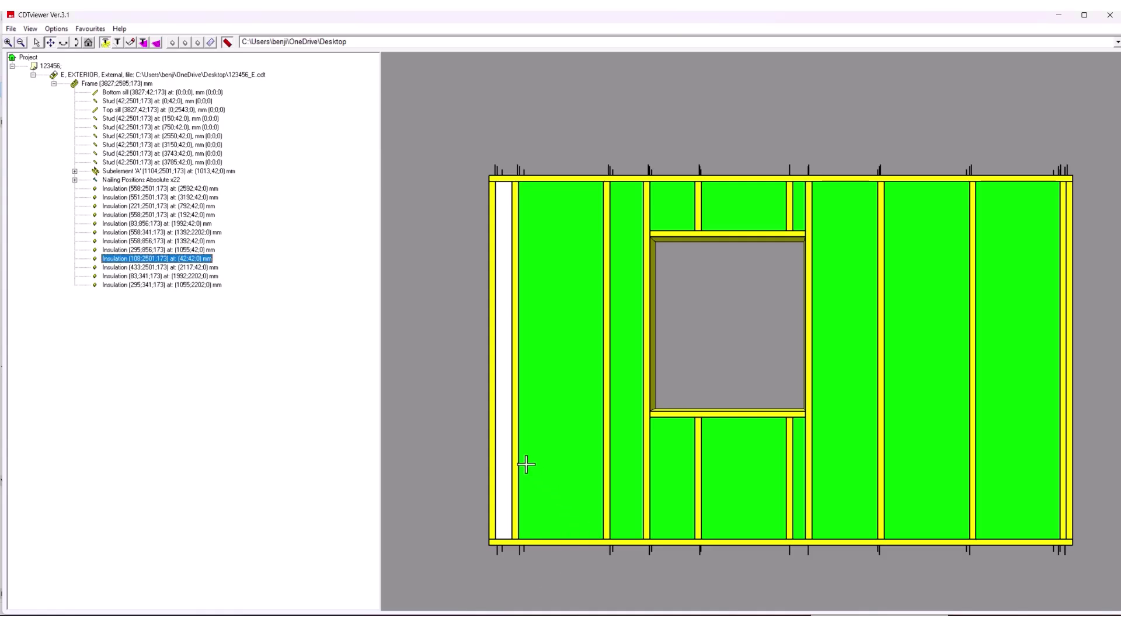
click(175, 171)
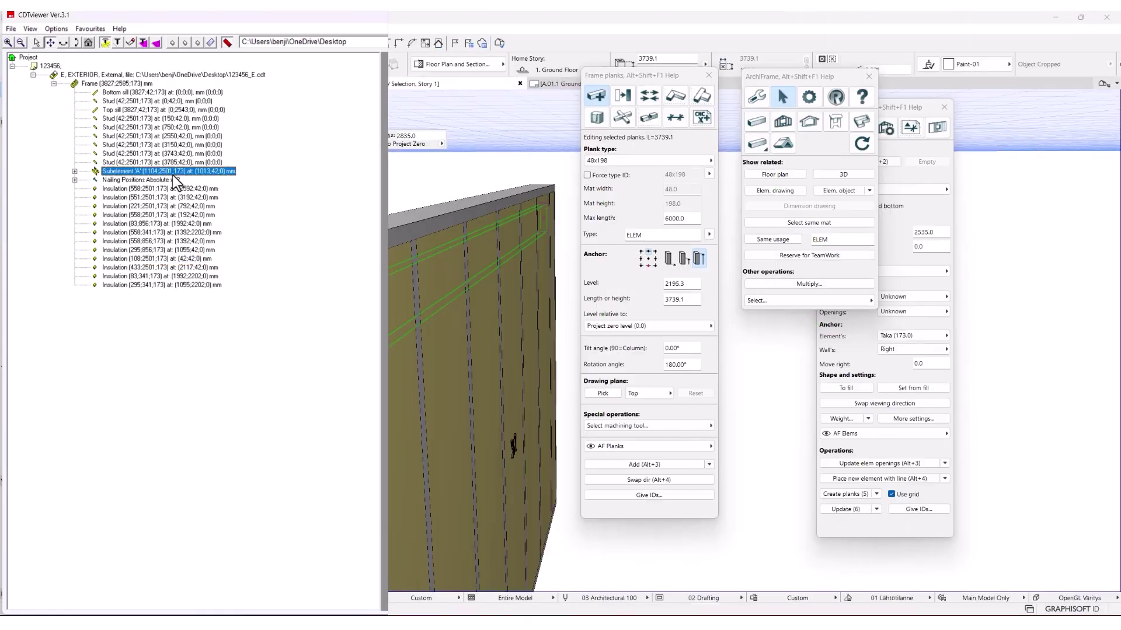
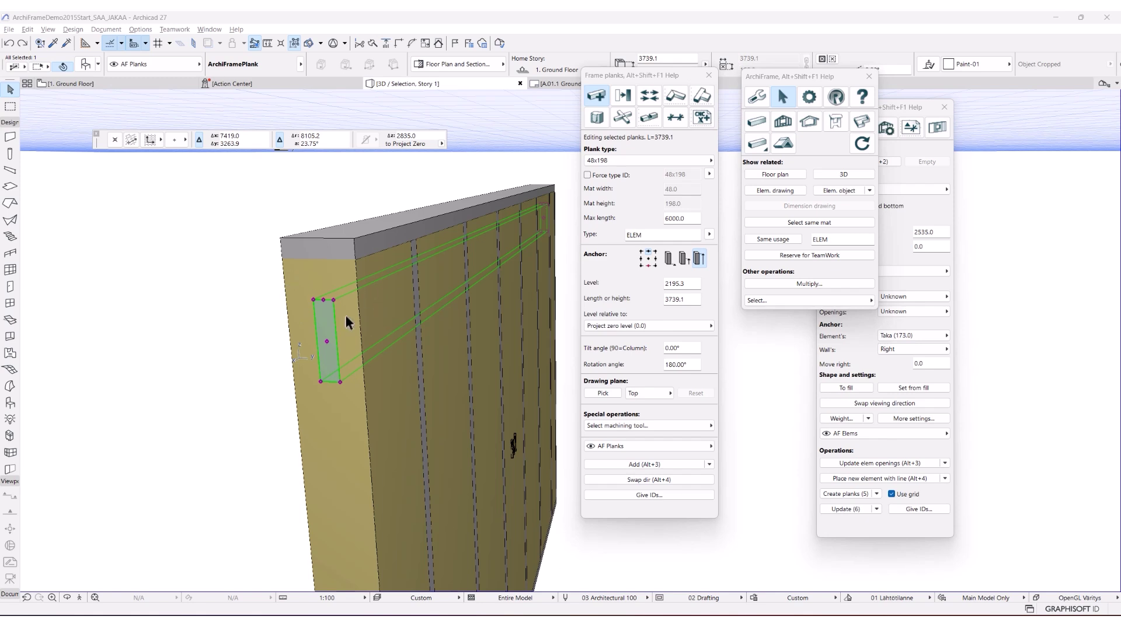
Drop a moved plank back in place, then select only the small grey plank
click(320, 319)
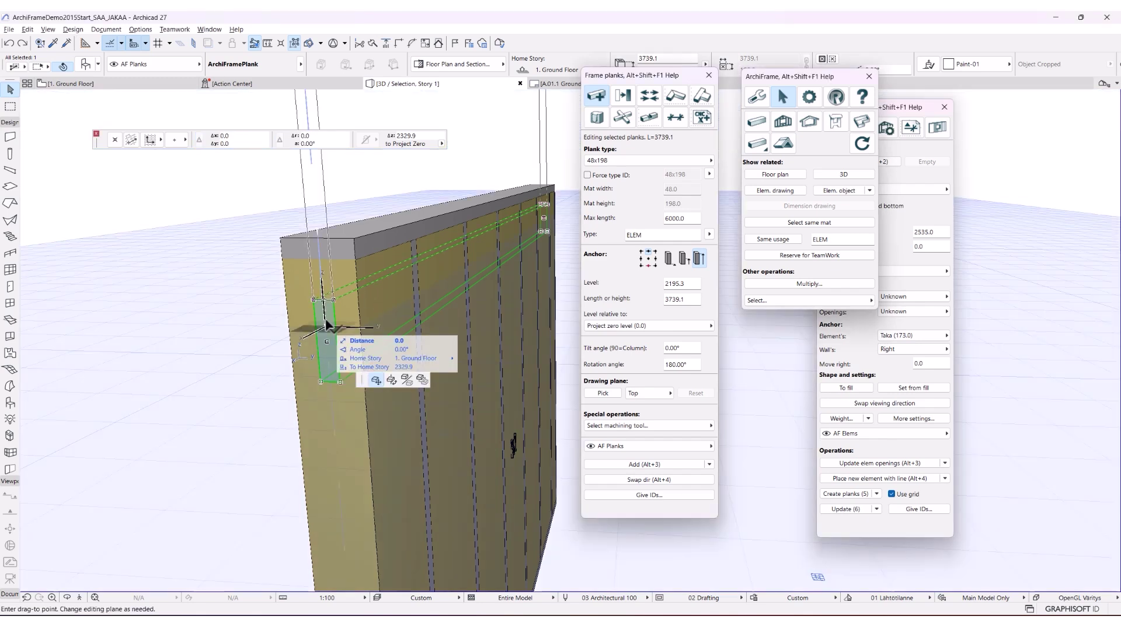
click(340, 306)
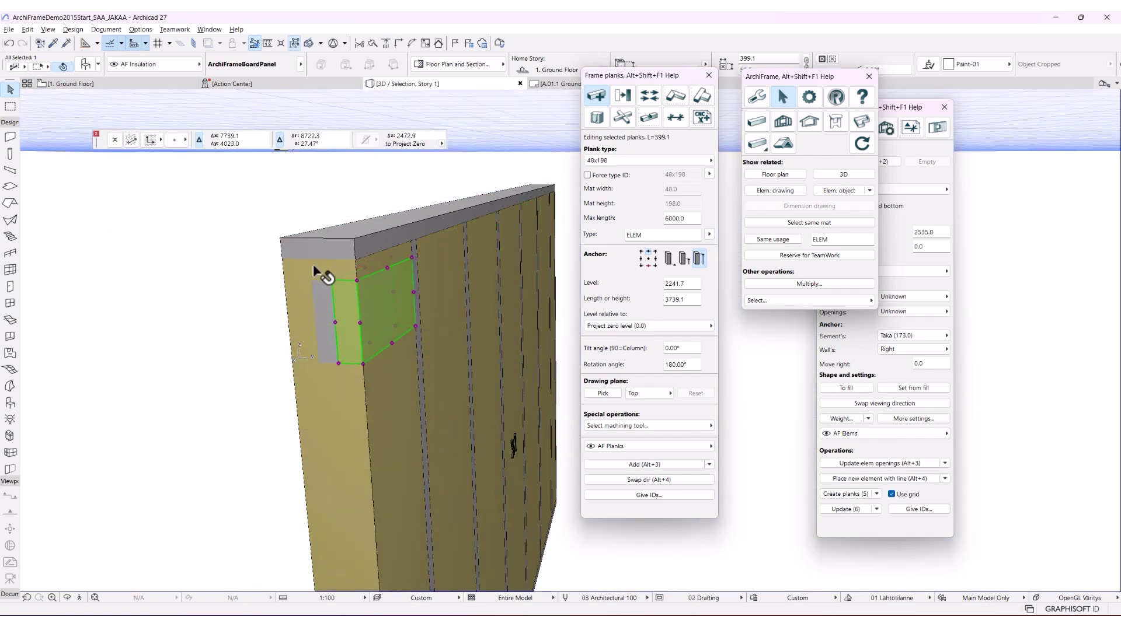
shift+click(309, 273)
shift+click(302, 320)
shift+click(333, 401)
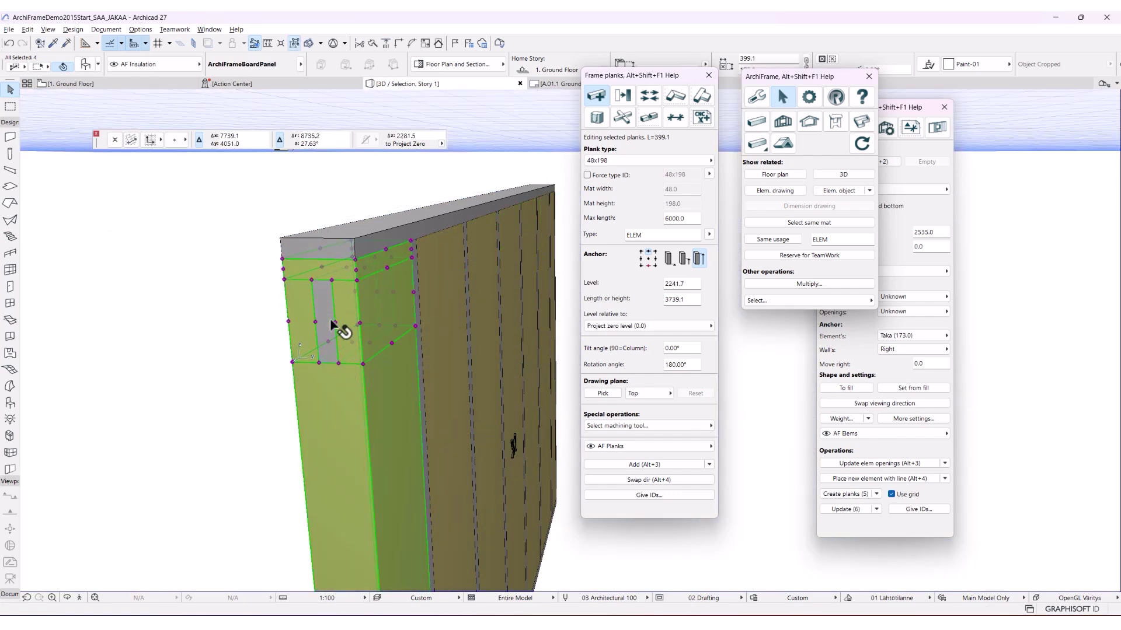
click(333, 326)
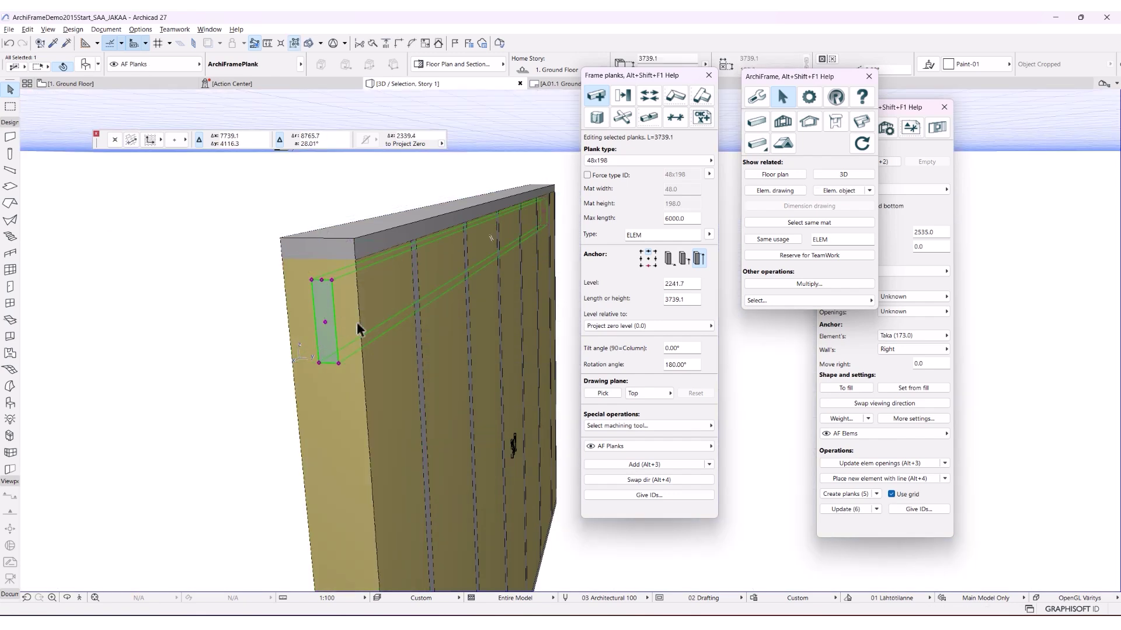
Turn Force type ID on and off again for the plank, then select the insulation panel
click(601, 177)
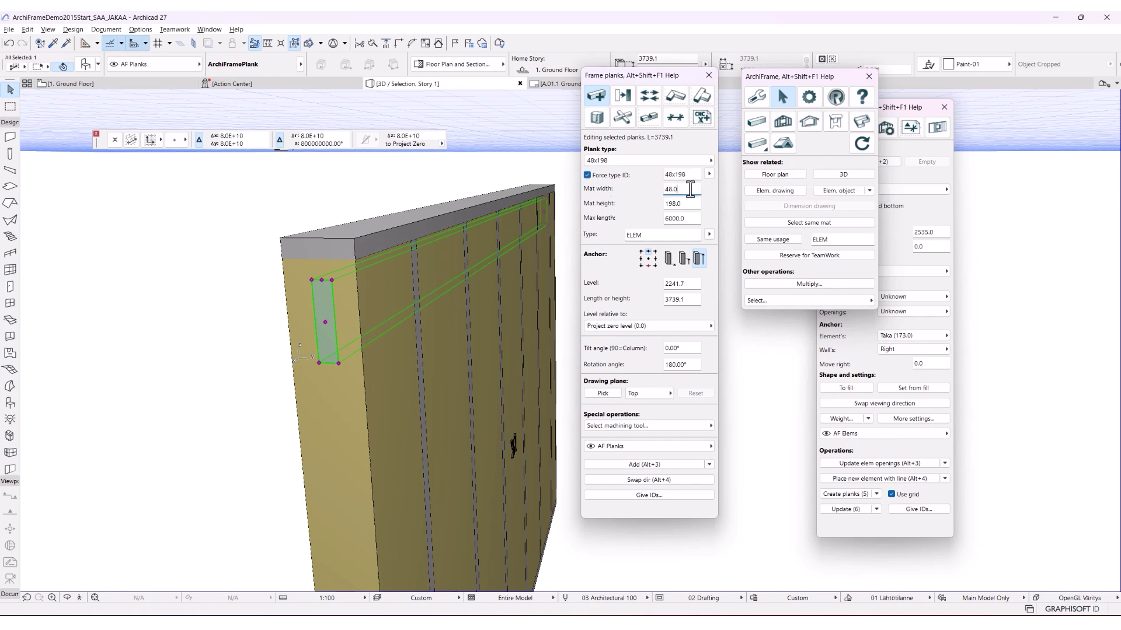
text(32)
click(675, 202)
click(389, 293)
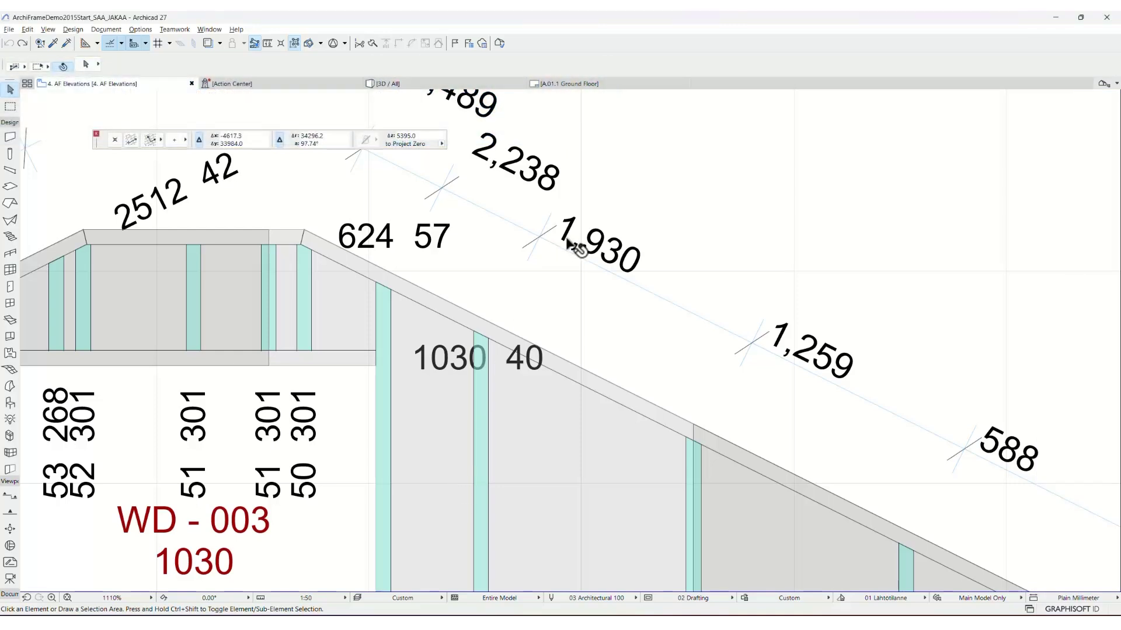
Check the 1,930 dimension, then select the top gable planks and sloped roof edge
click(575, 244)
right_click(571, 243)
click(675, 210)
click(489, 355)
shift+click(429, 311)
shift+click(198, 260)
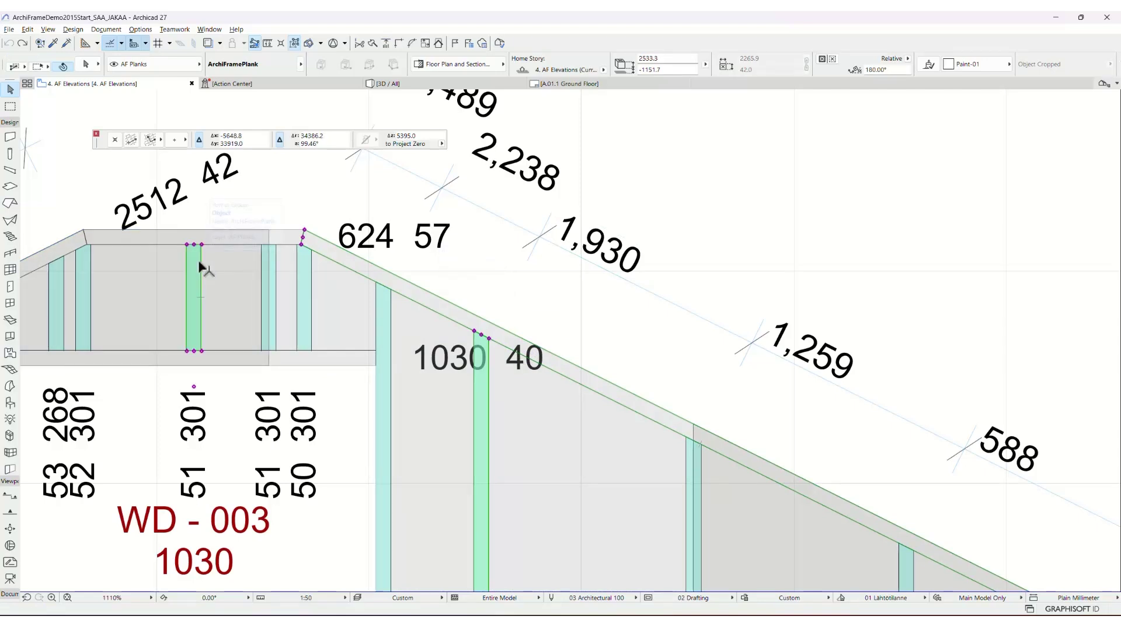
shift+click(175, 241)
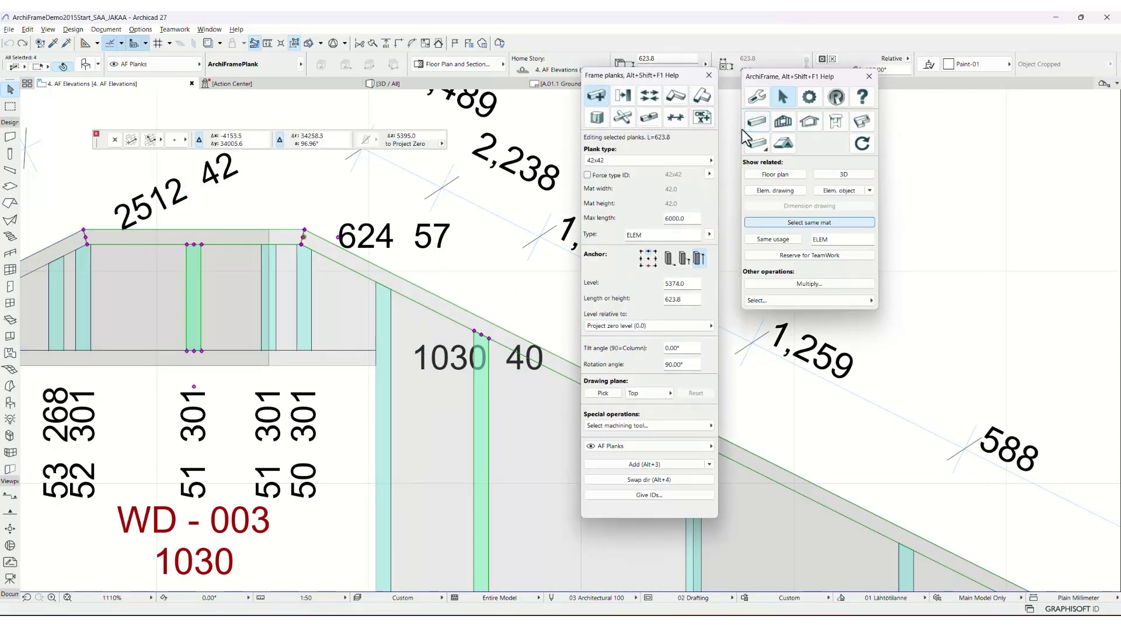
Apply Support blocks with surrounding drillings to the selected planks and confirm
click(600, 99)
click(677, 425)
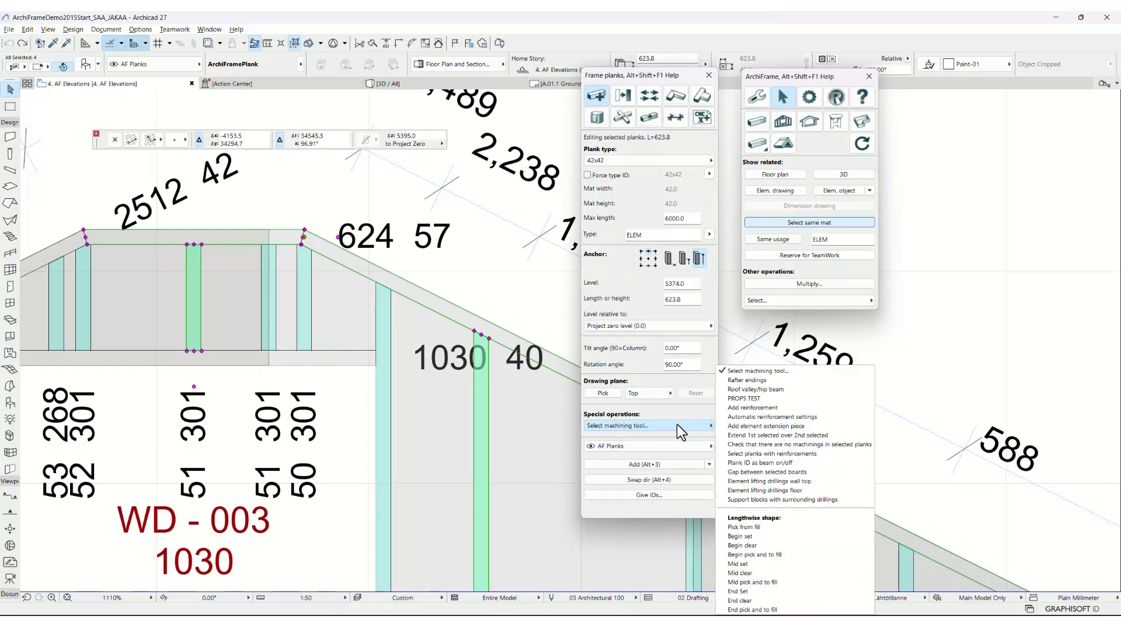
click(773, 500)
click(852, 265)
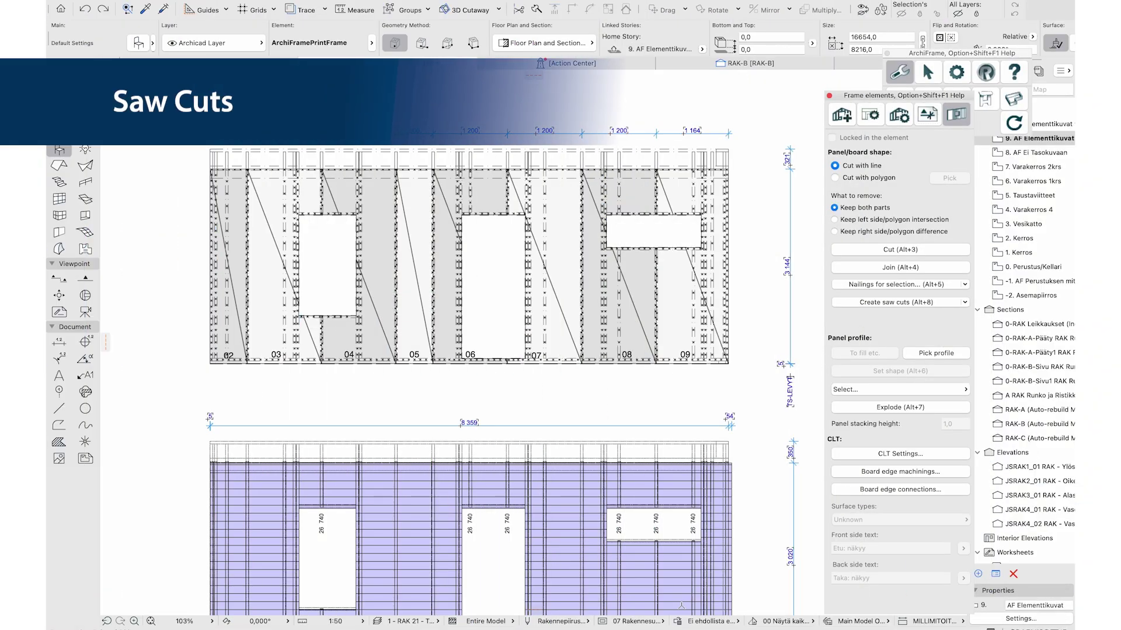
Create saw cuts with default settings on all eight selected upper wall panels
click(679, 320)
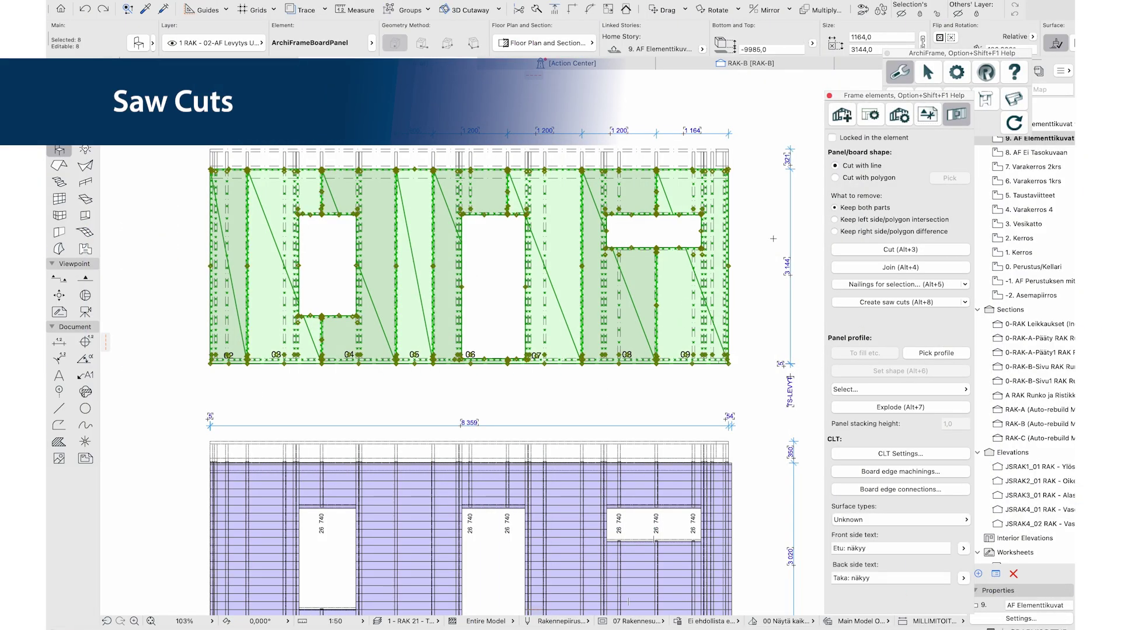
click(892, 301)
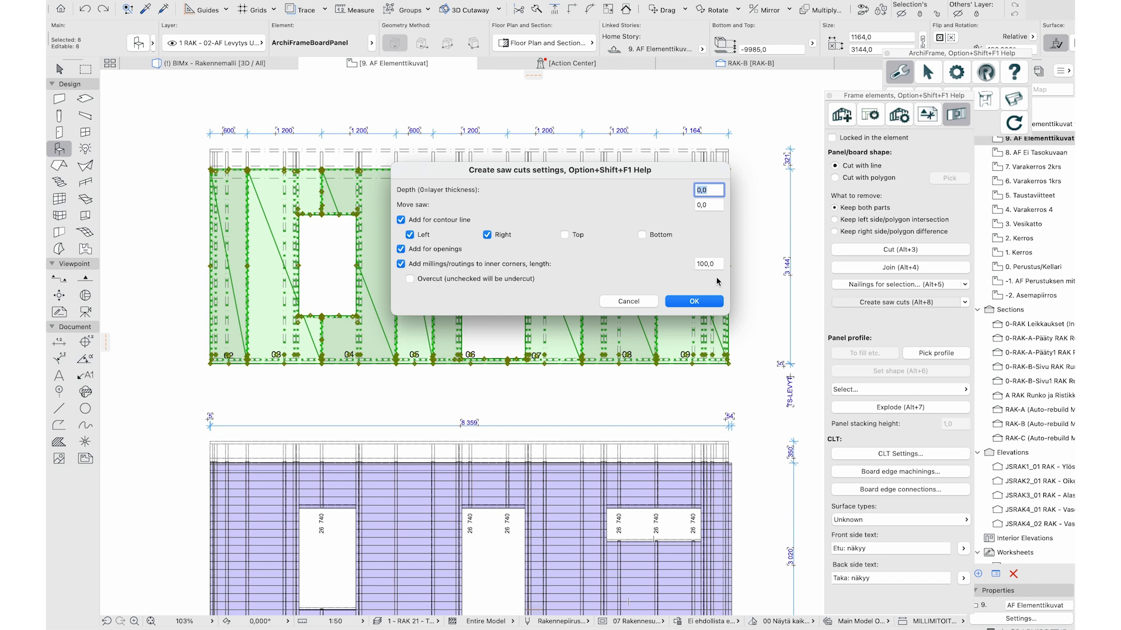
click(706, 303)
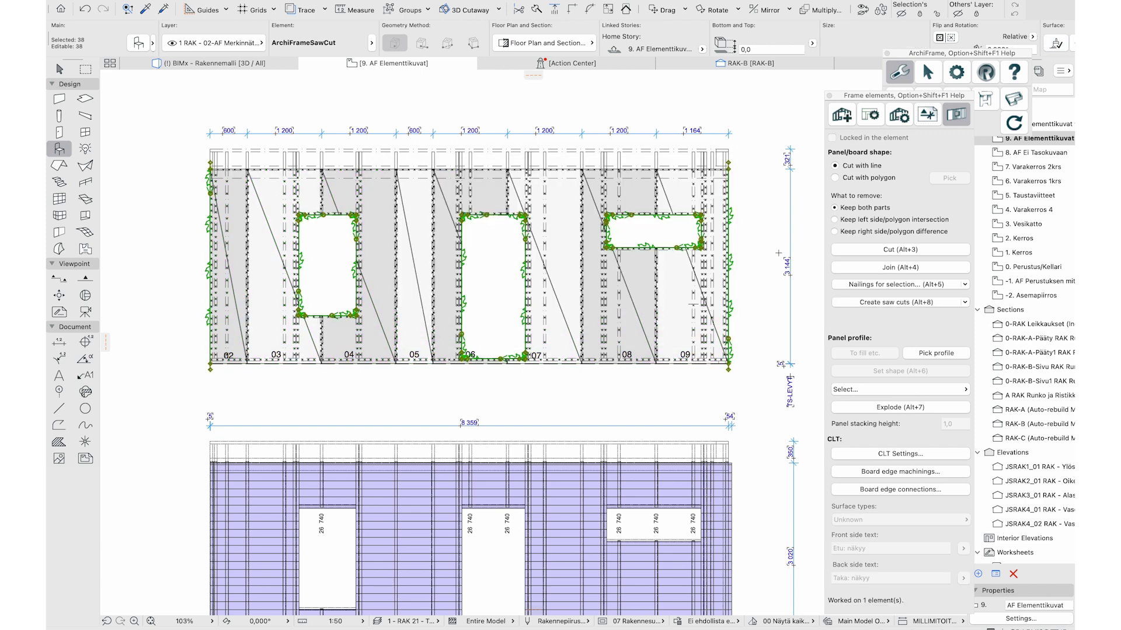
click(86, 68)
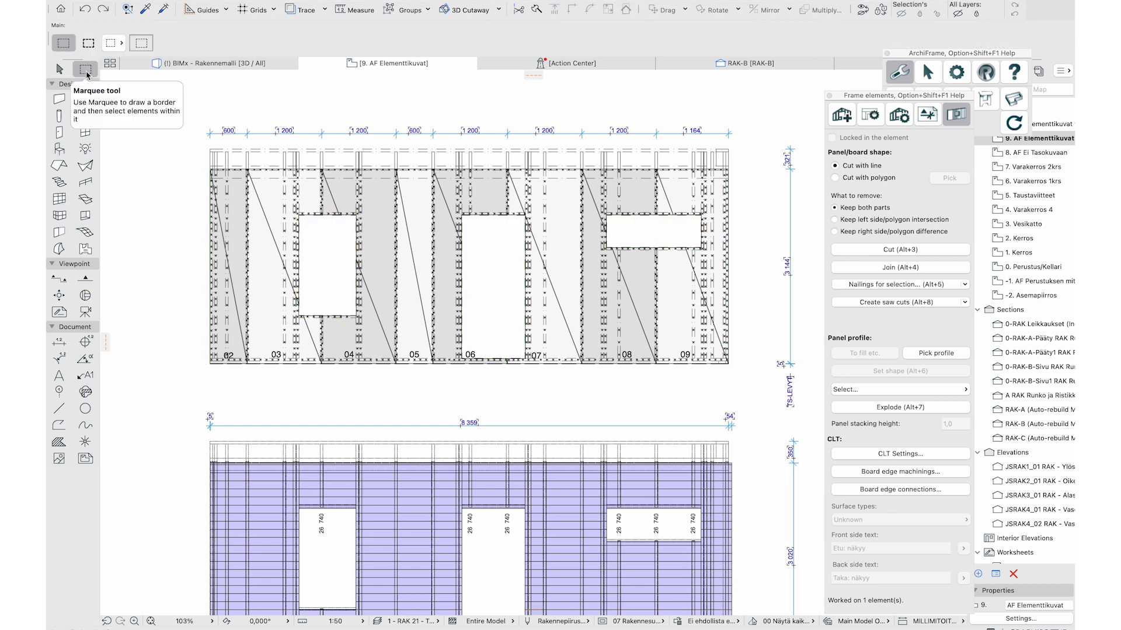
click(267, 190)
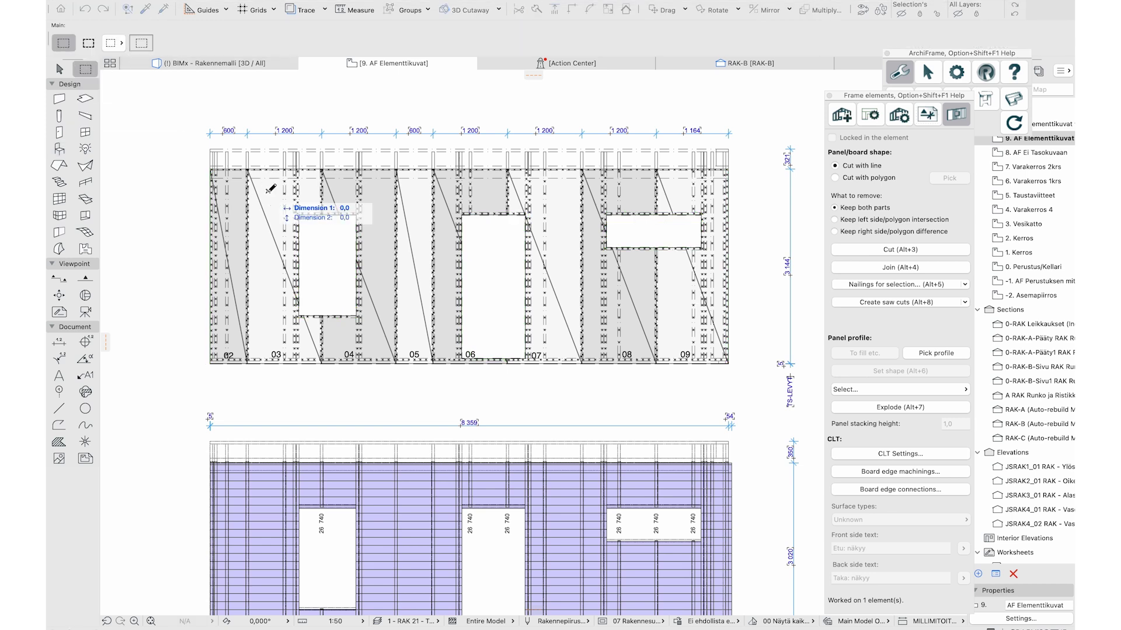
click(554, 357)
click(966, 302)
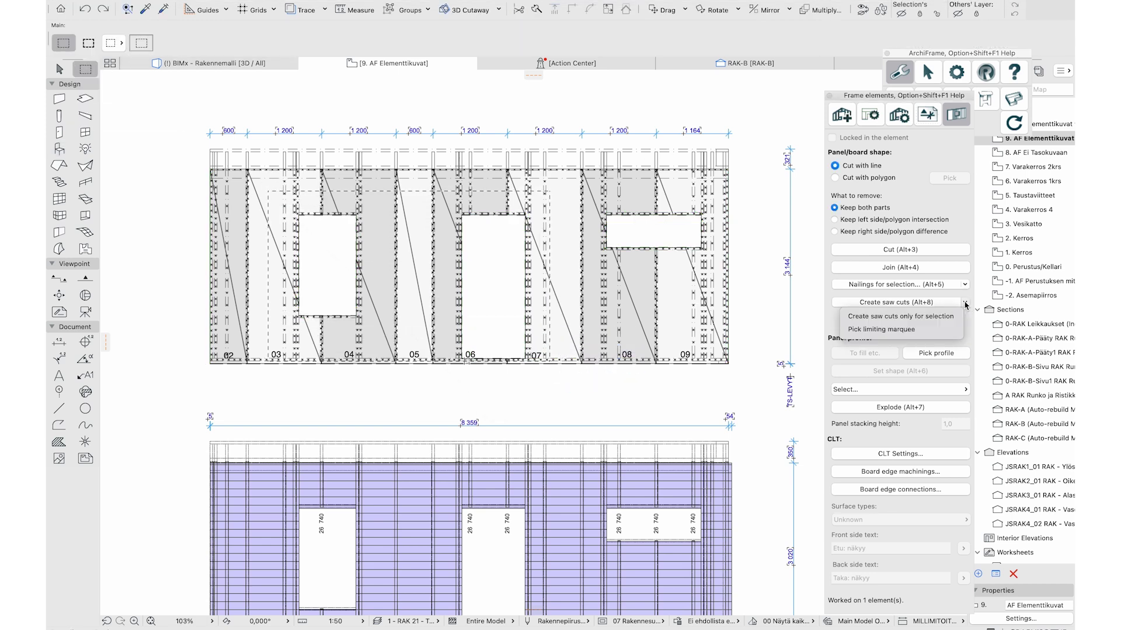
click(914, 330)
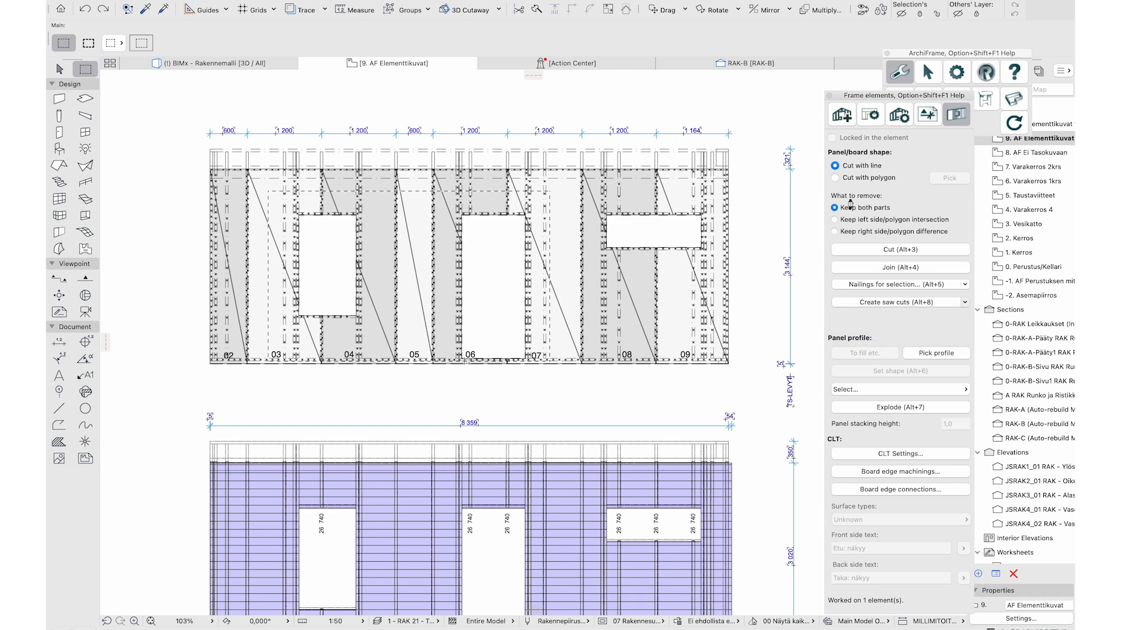
click(884, 302)
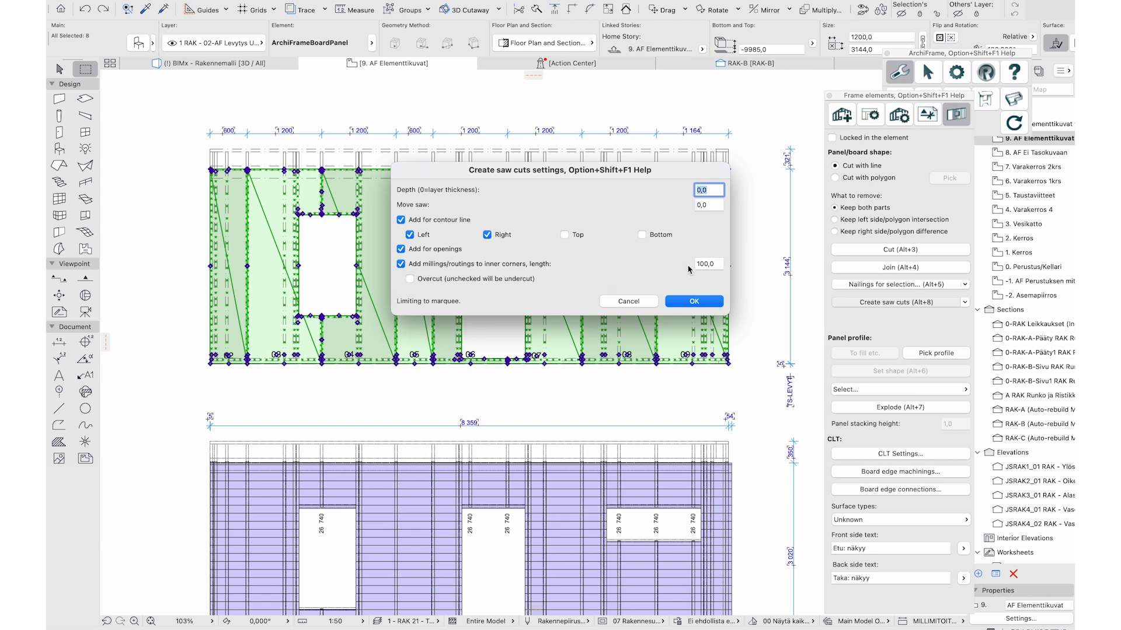
click(701, 303)
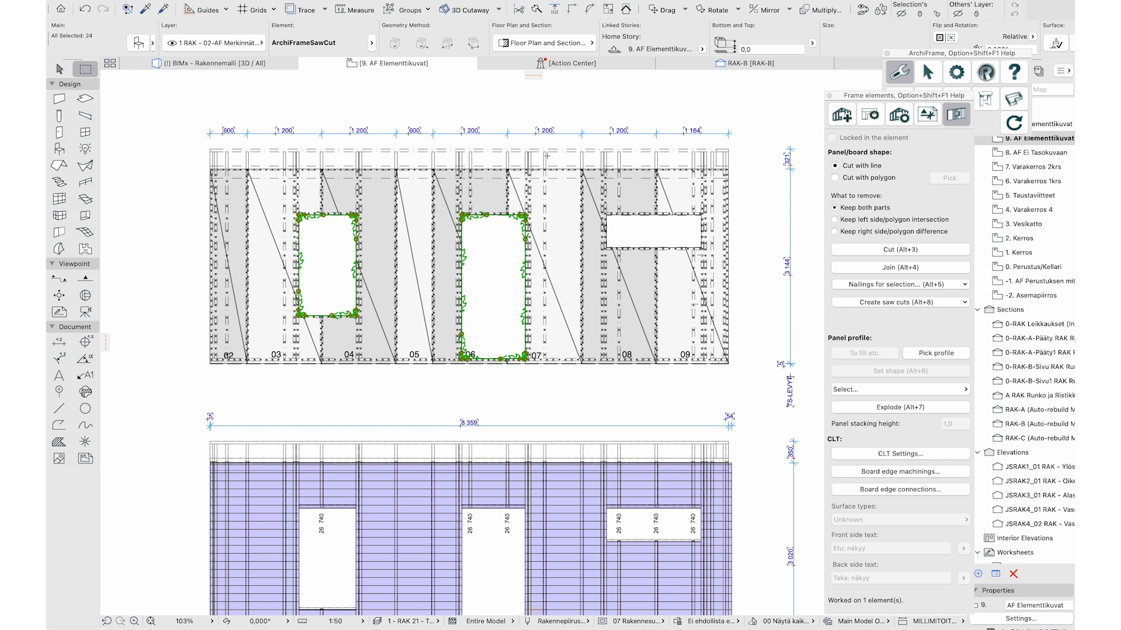
click(772, 333)
click(965, 302)
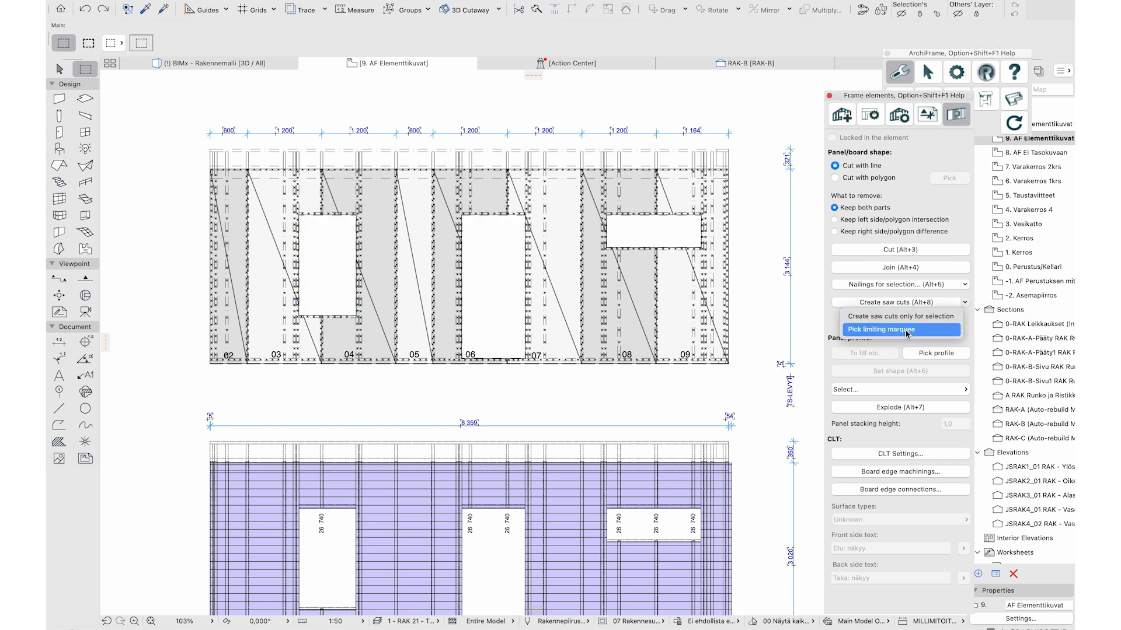
click(906, 330)
click(637, 288)
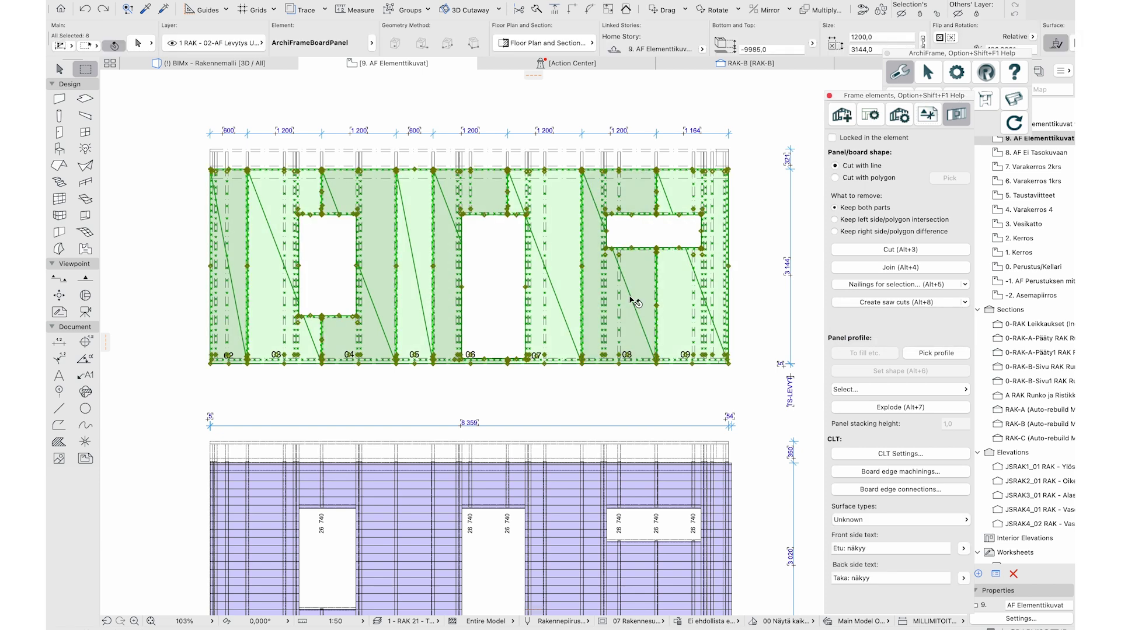
click(900, 303)
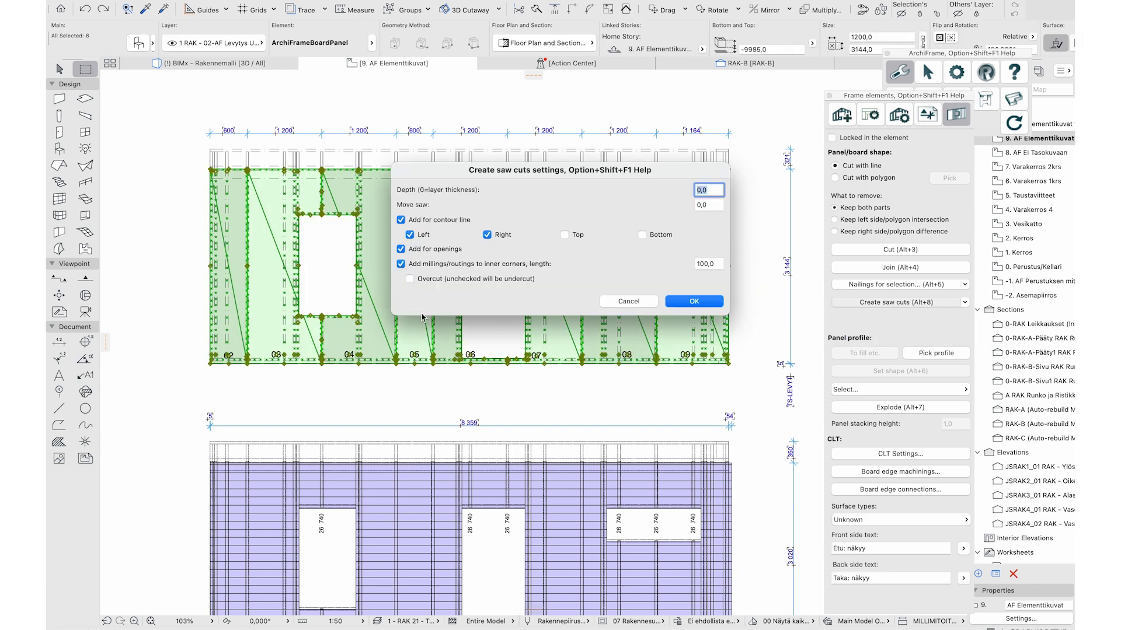
click(644, 303)
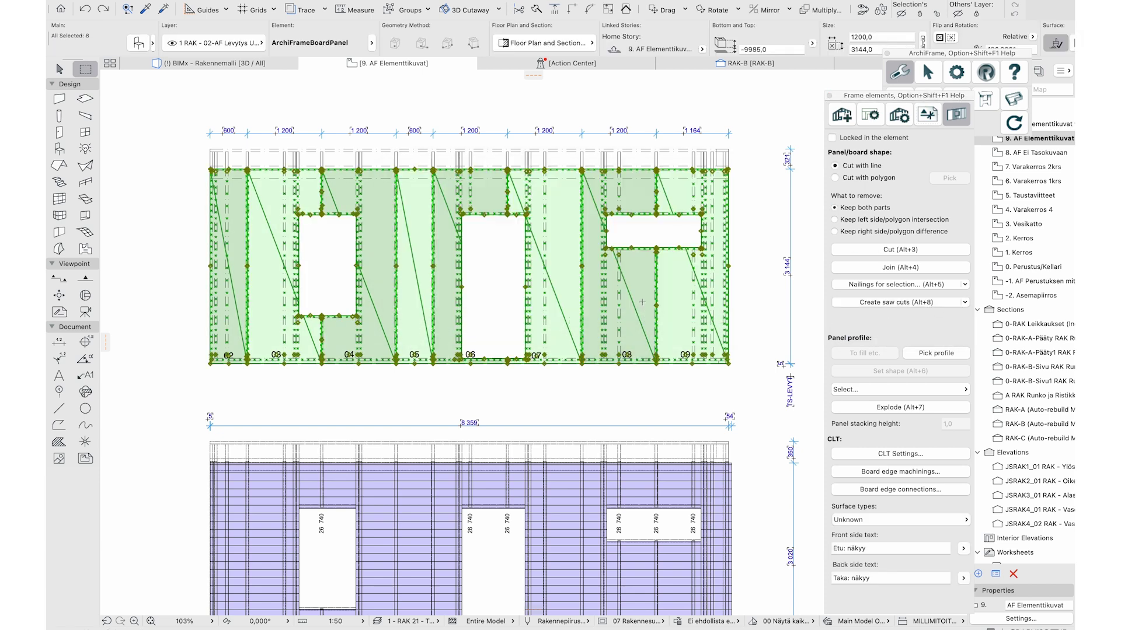
Create saw cuts only for the selected board panels 09 and 07
click(685, 273)
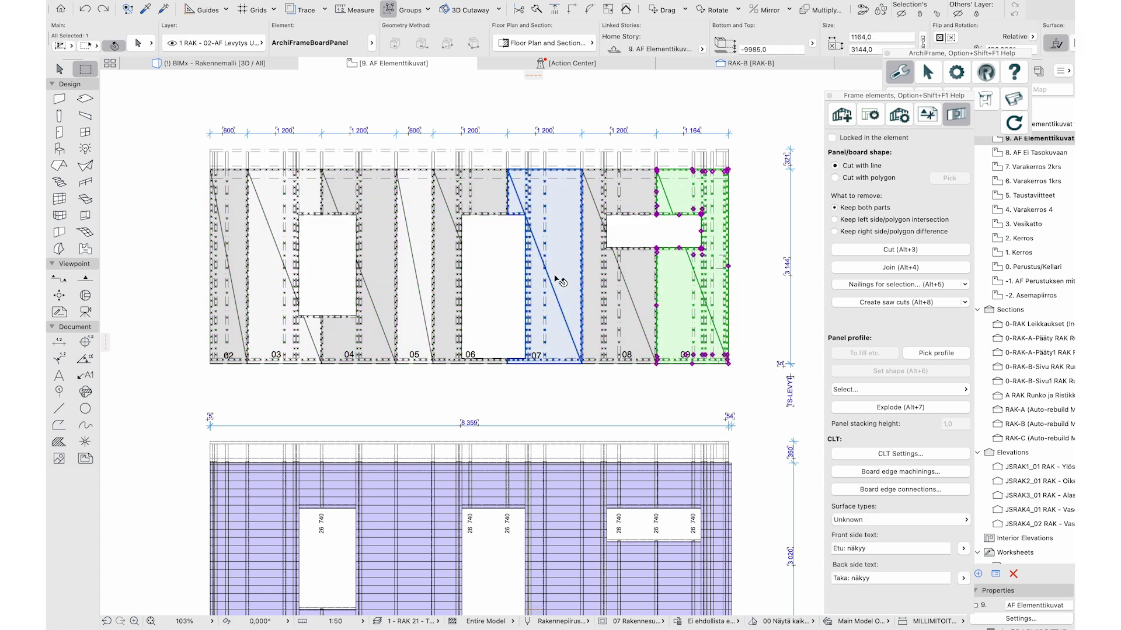
shift+click(542, 257)
click(930, 302)
click(931, 318)
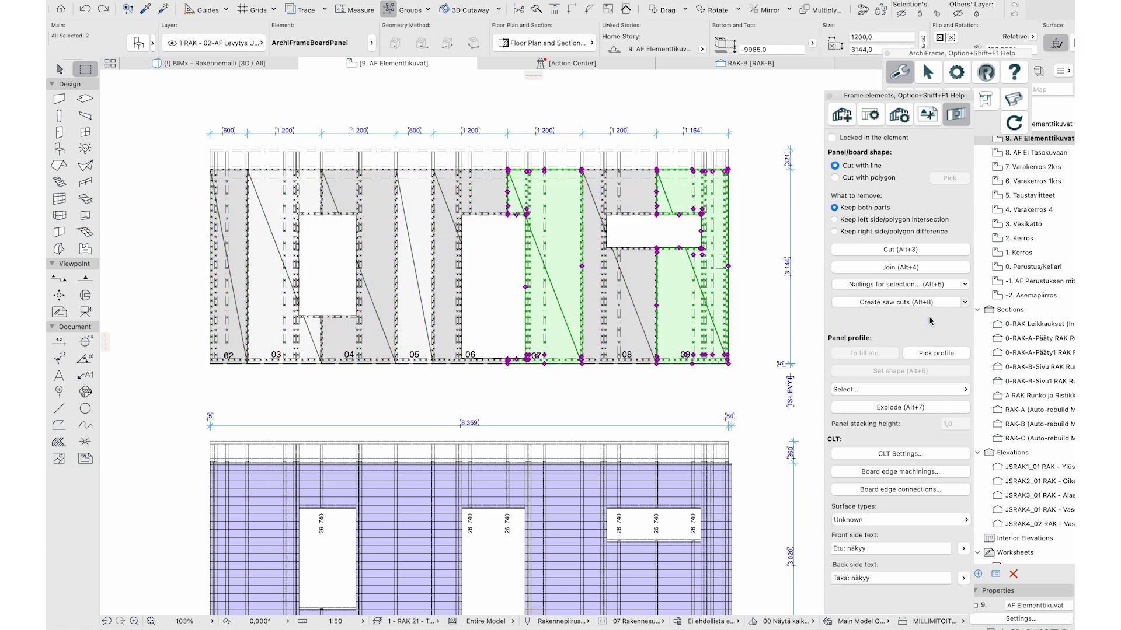
click(715, 307)
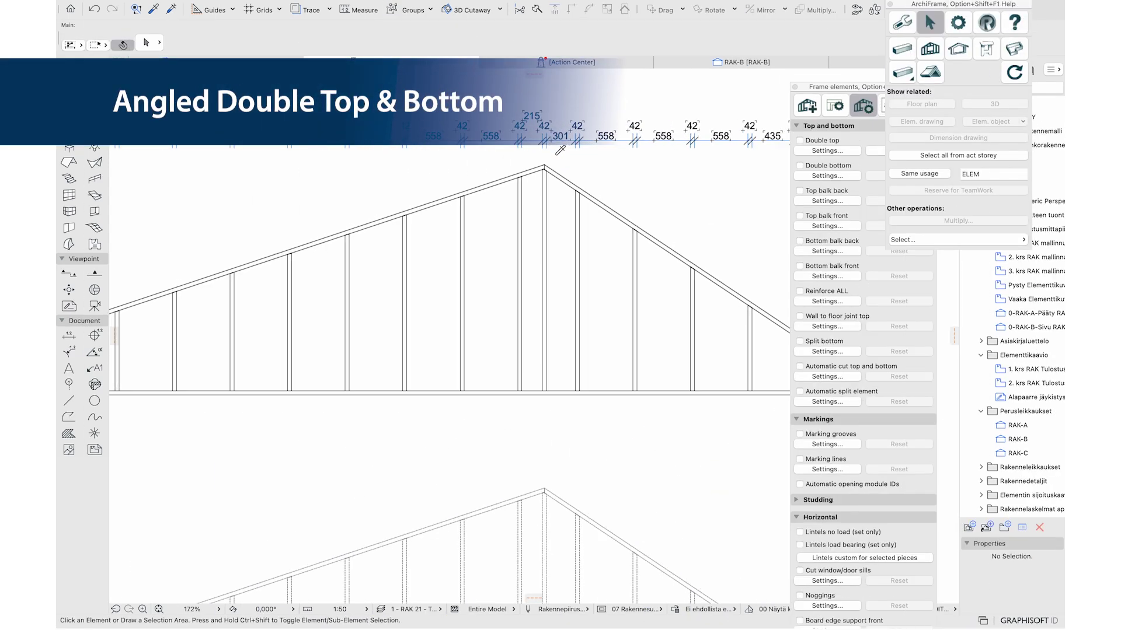
scroll(560, 149, up, 5)
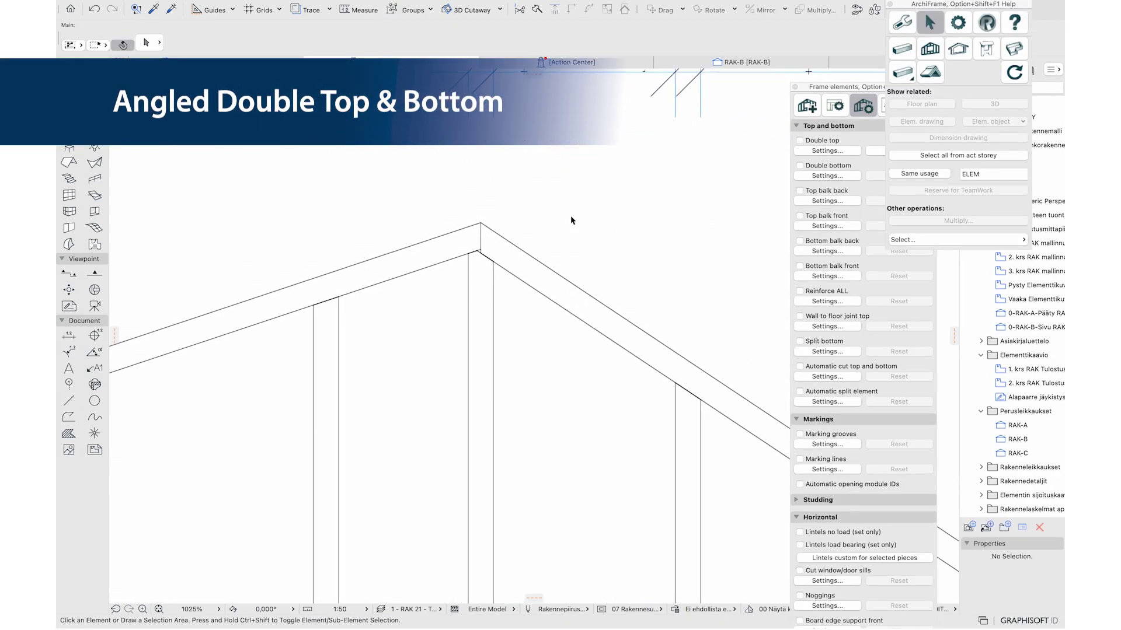
Select all roof frame elements, enable Double top, and continue past the unseen-stories notice
key(ctrl+a)
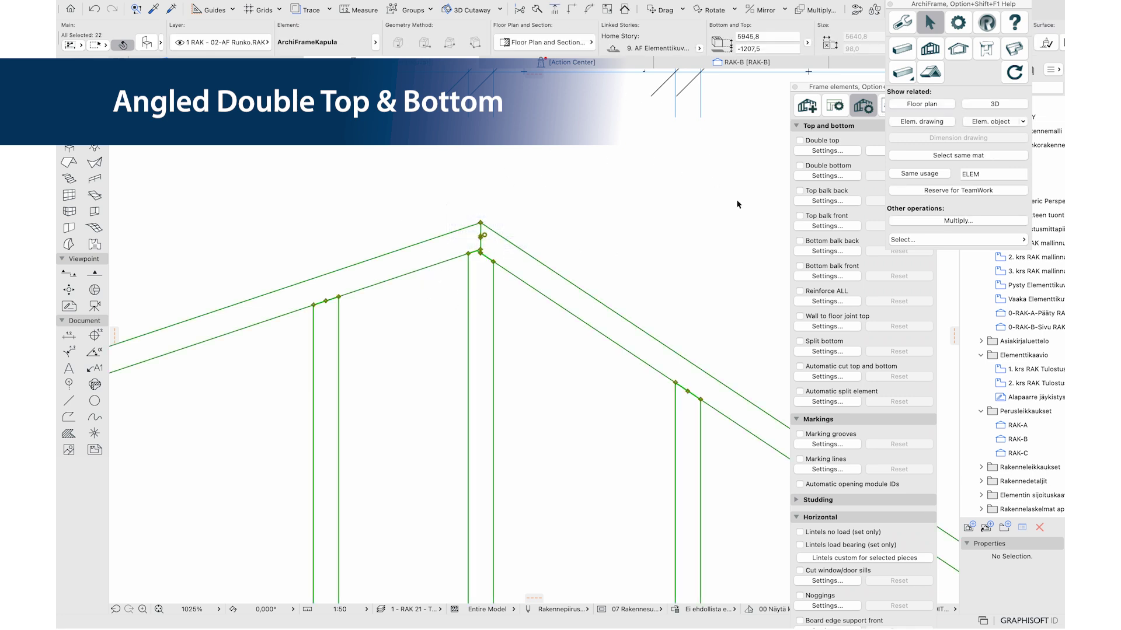
click(799, 143)
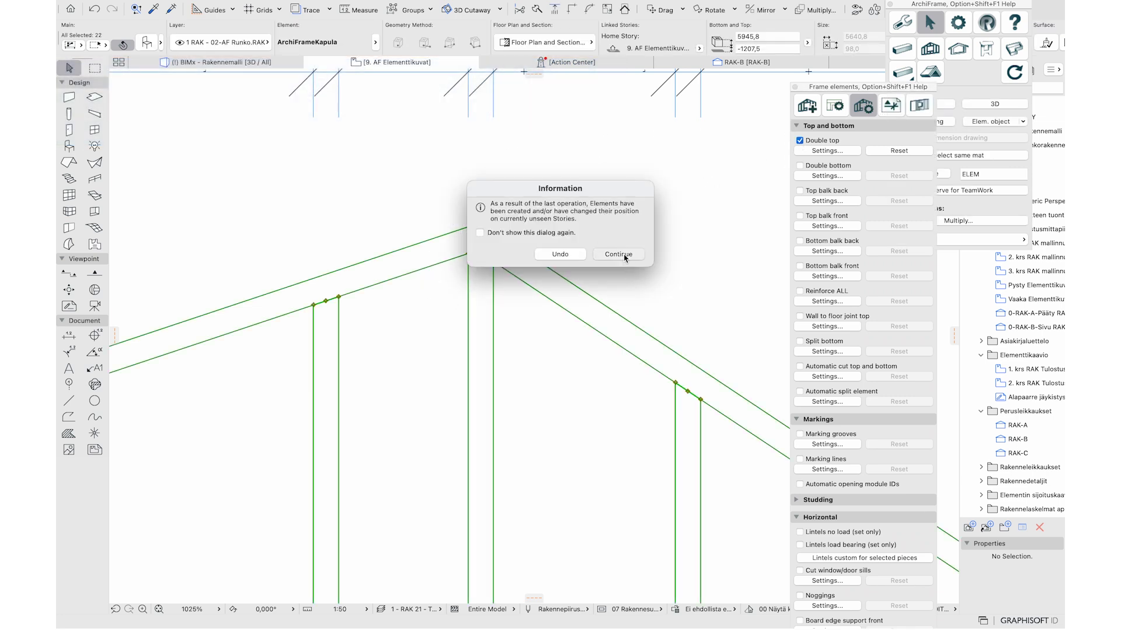
click(618, 254)
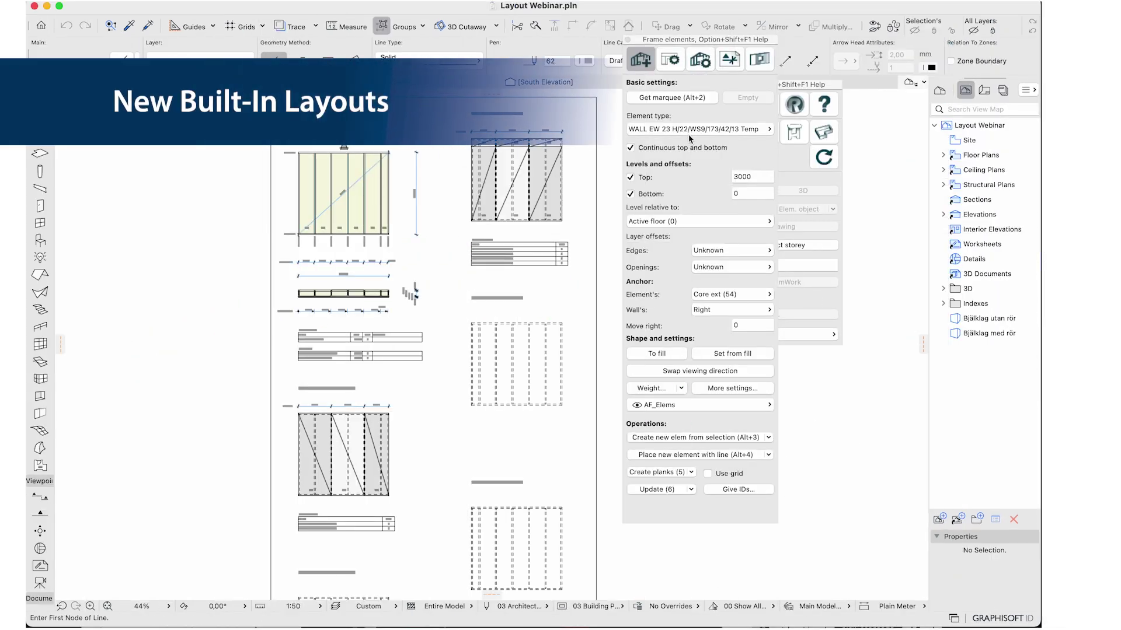
Open Own element types with editing enabled, keeping the current base template
click(690, 129)
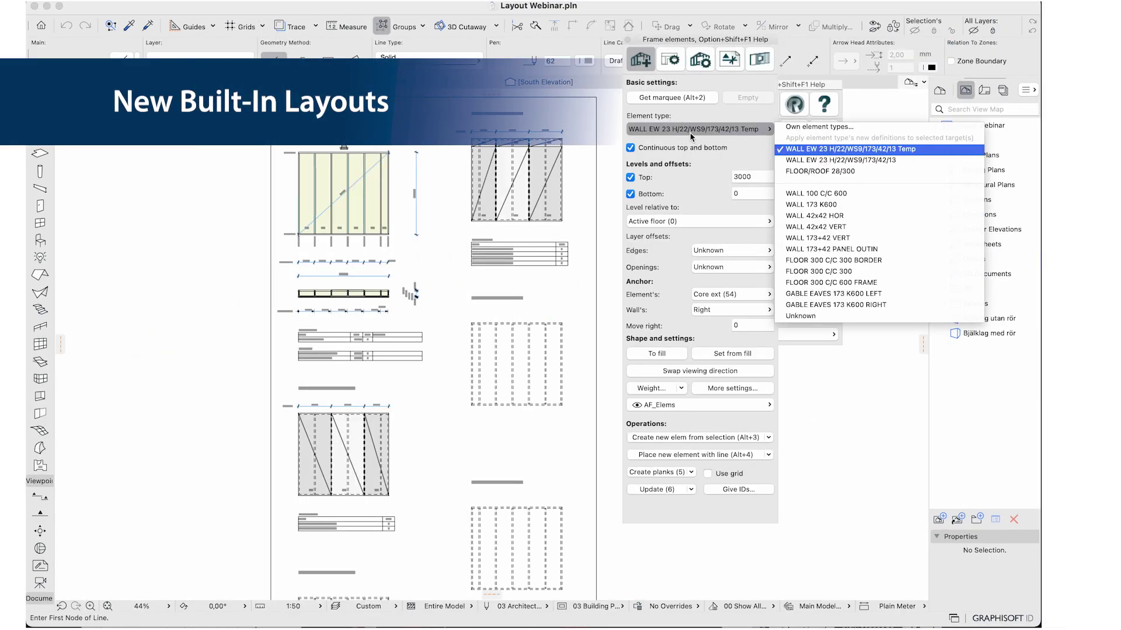
click(815, 129)
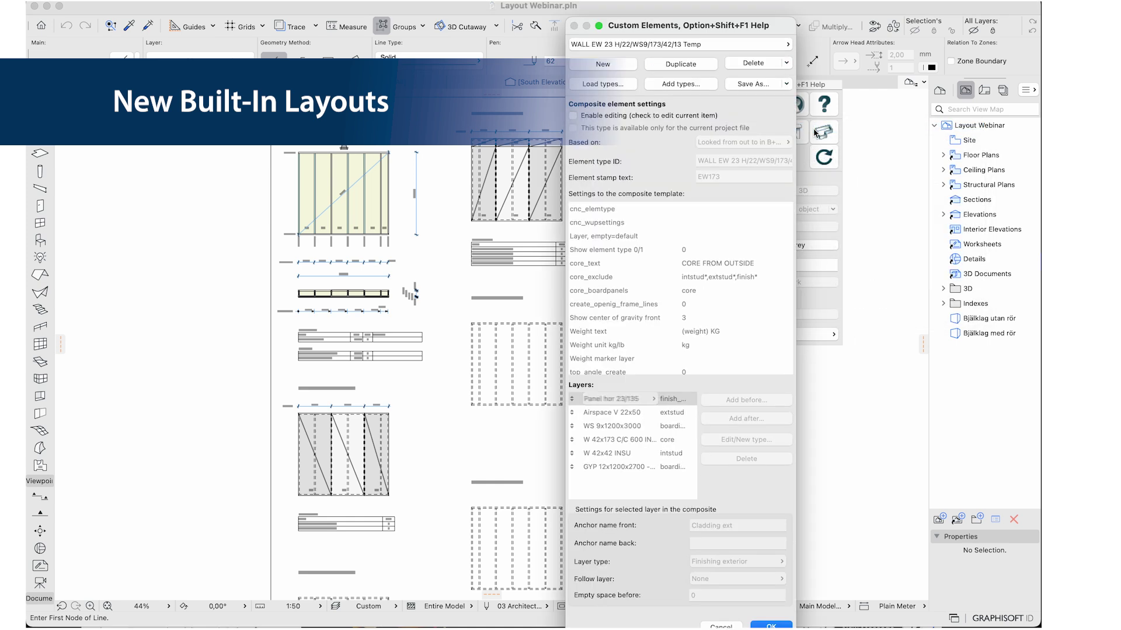
click(635, 116)
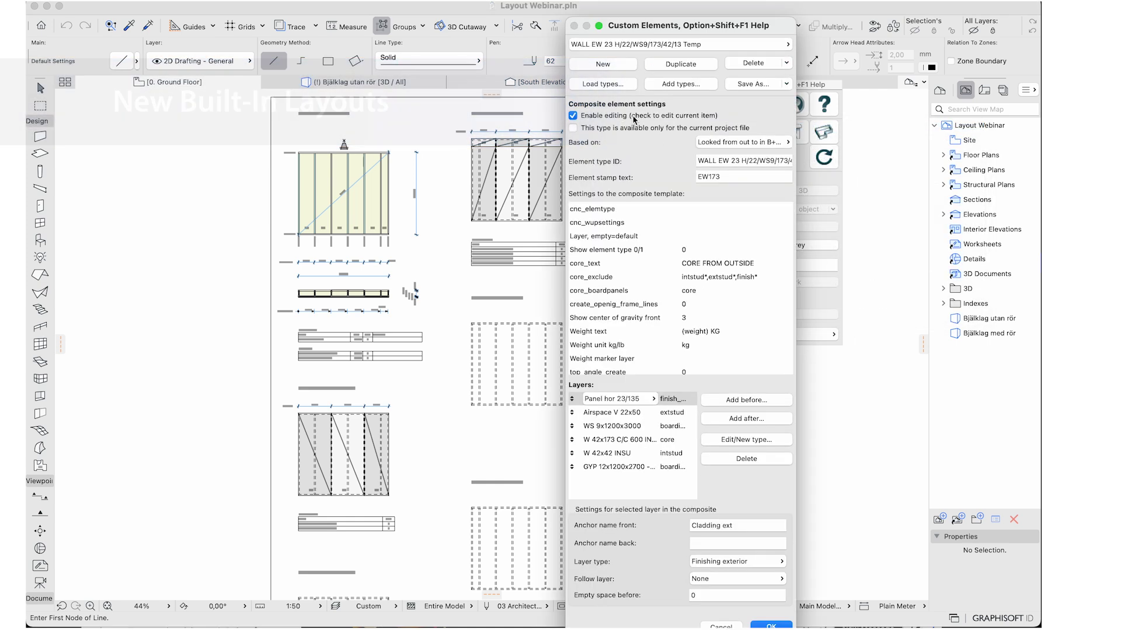
click(727, 145)
click(812, 263)
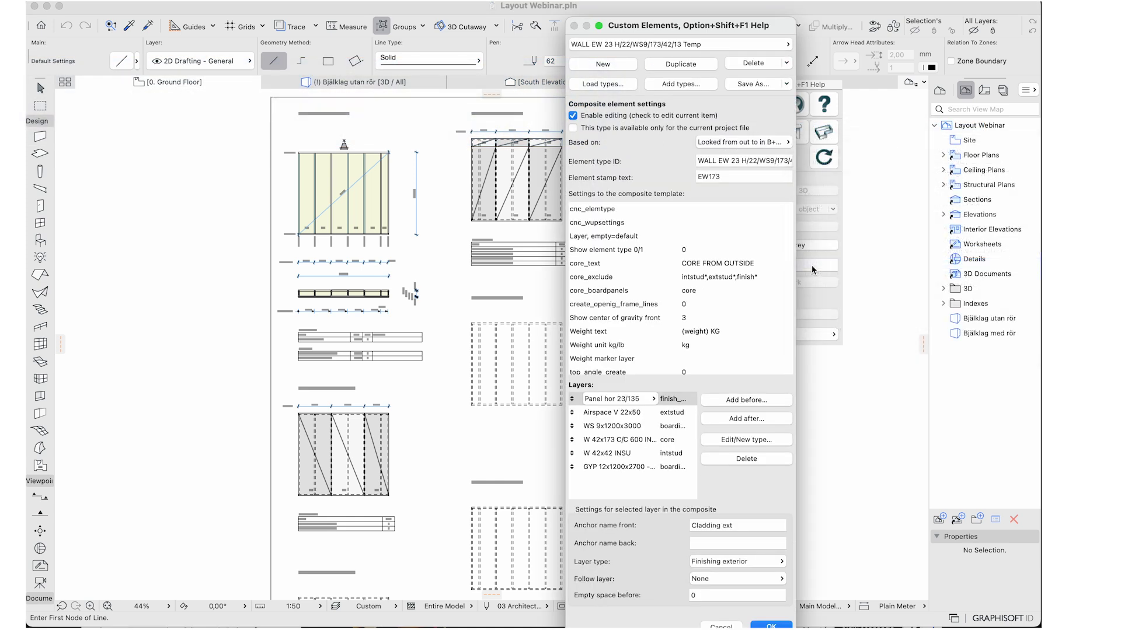
scroll(719, 330, down, 2)
scroll(719, 329, down, 3)
scroll(719, 331, down, 3)
scroll(720, 330, down, 3)
scroll(719, 332, down, 3)
scroll(720, 332, down, 2)
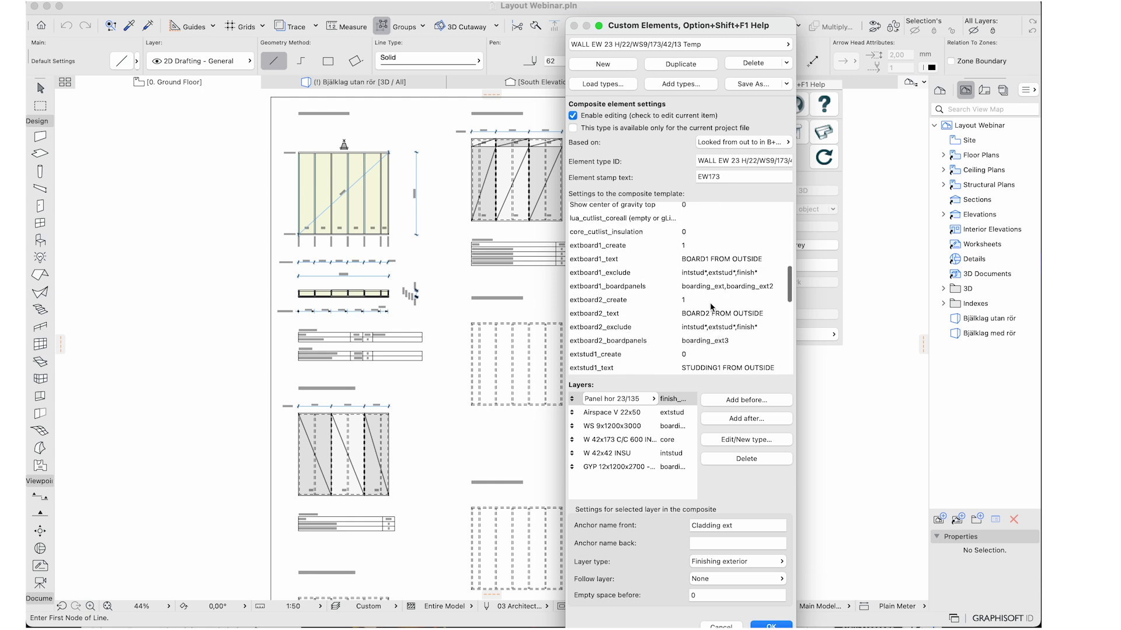
Set extboard2_create, extboard3_create, intboard2_create and intboard3_create to 0
click(701, 298)
text(0)
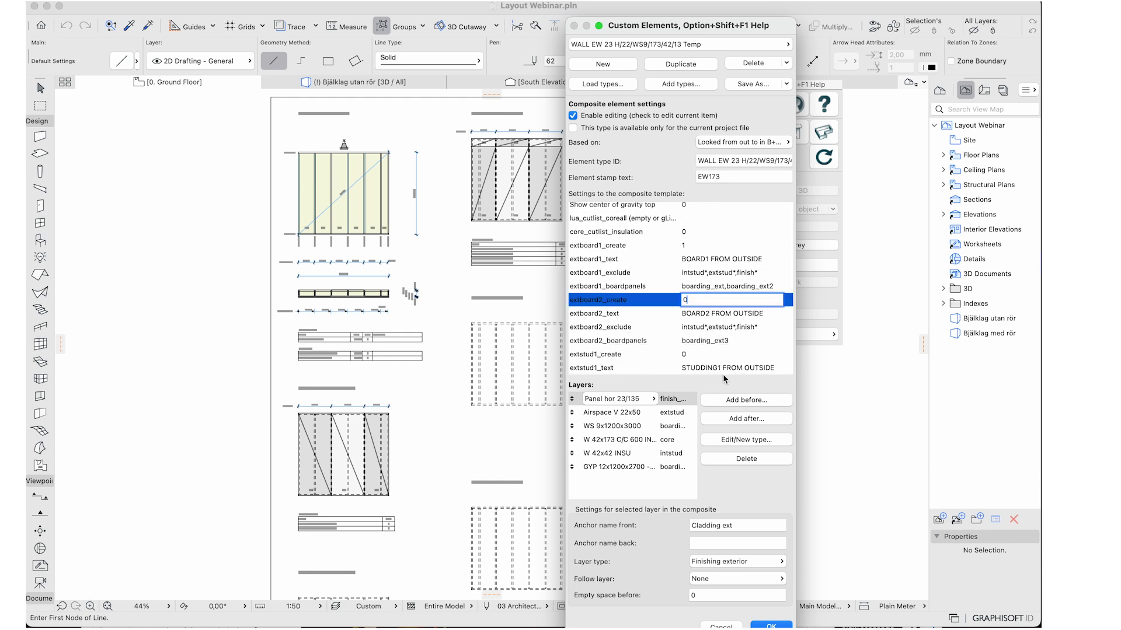
scroll(718, 368, down, 3)
scroll(711, 350, down, 3)
scroll(705, 331, down, 2)
click(701, 292)
text(0)
scroll(701, 292, down, 2)
scroll(717, 327, down, 3)
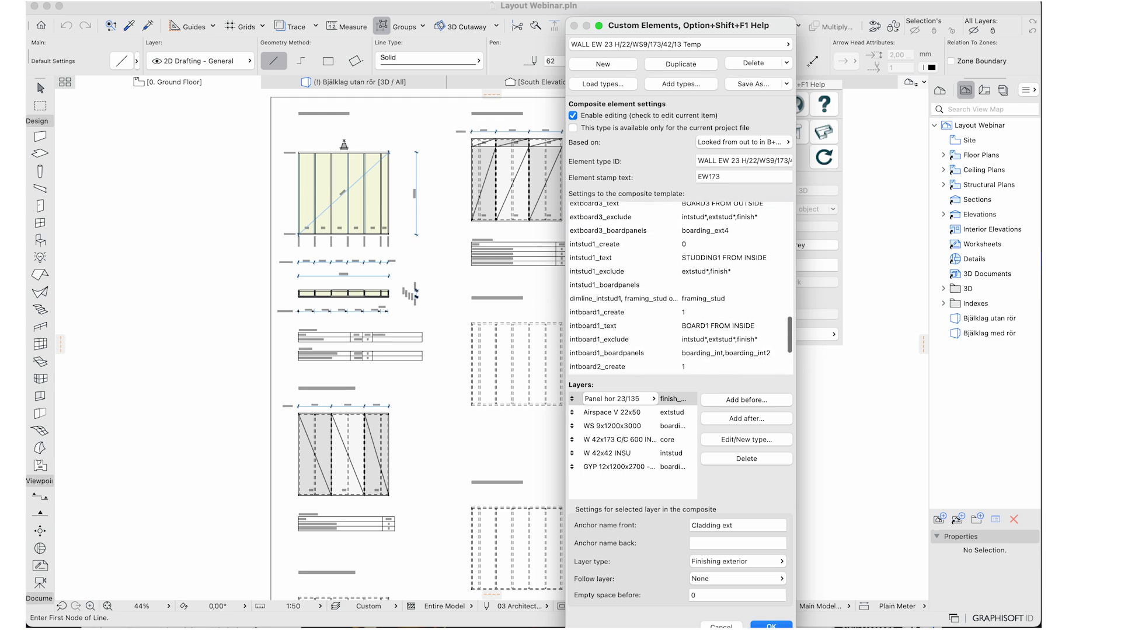
scroll(706, 326, down, 3)
click(701, 318)
text(0)
scroll(692, 320, down, 3)
click(692, 327)
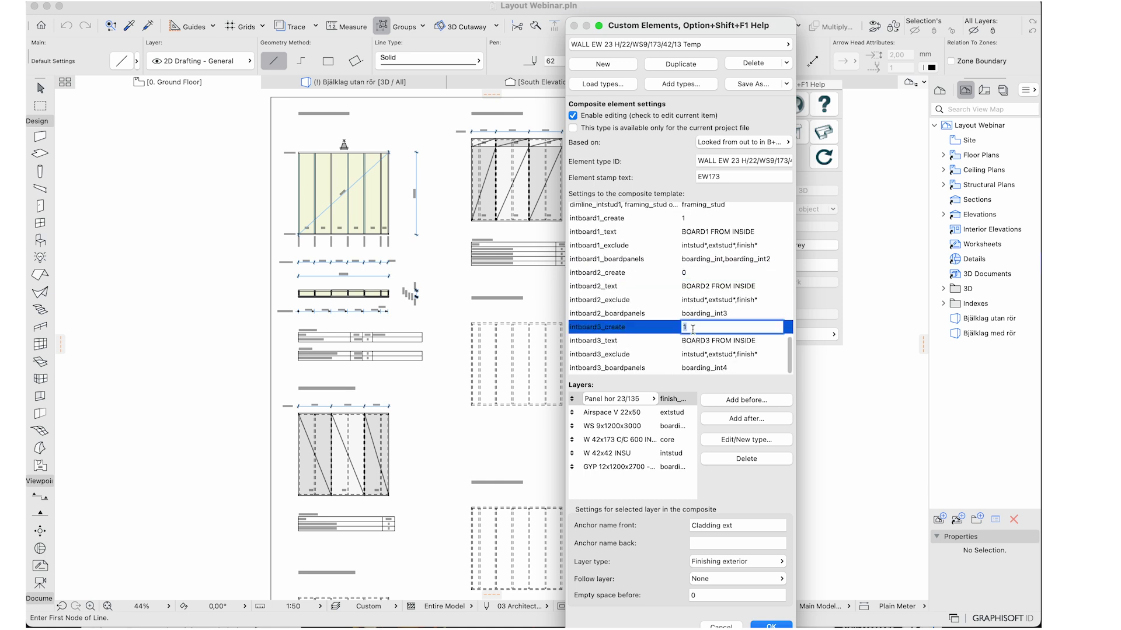
text(0)
Save the type changes, regenerate the wall allowing reposition, and dismiss the notices
click(775, 622)
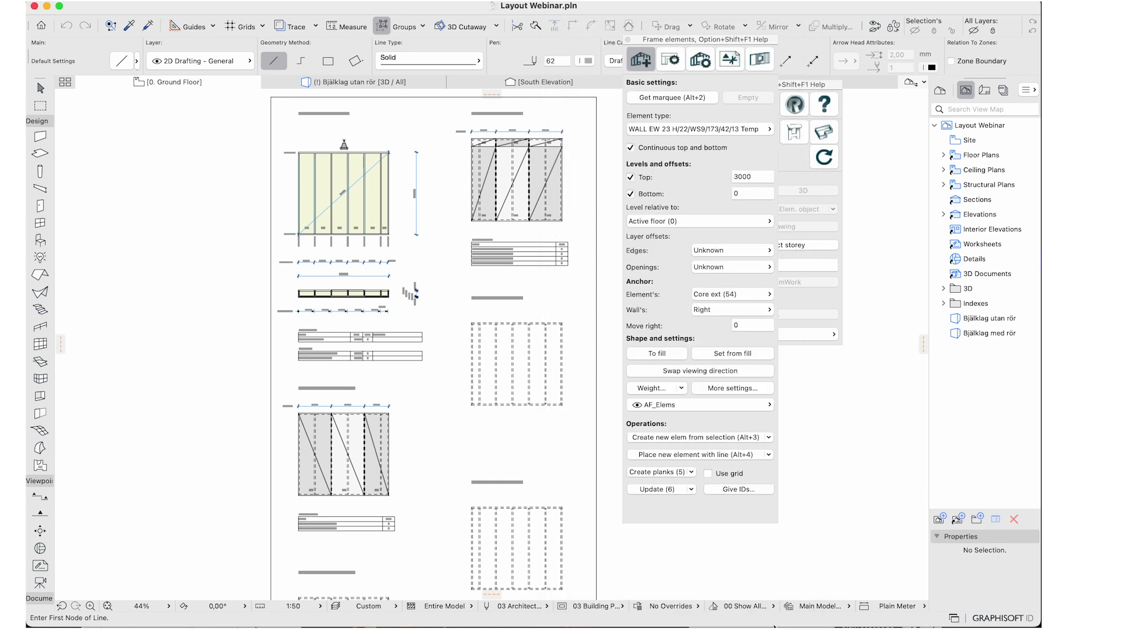
click(529, 324)
click(529, 405)
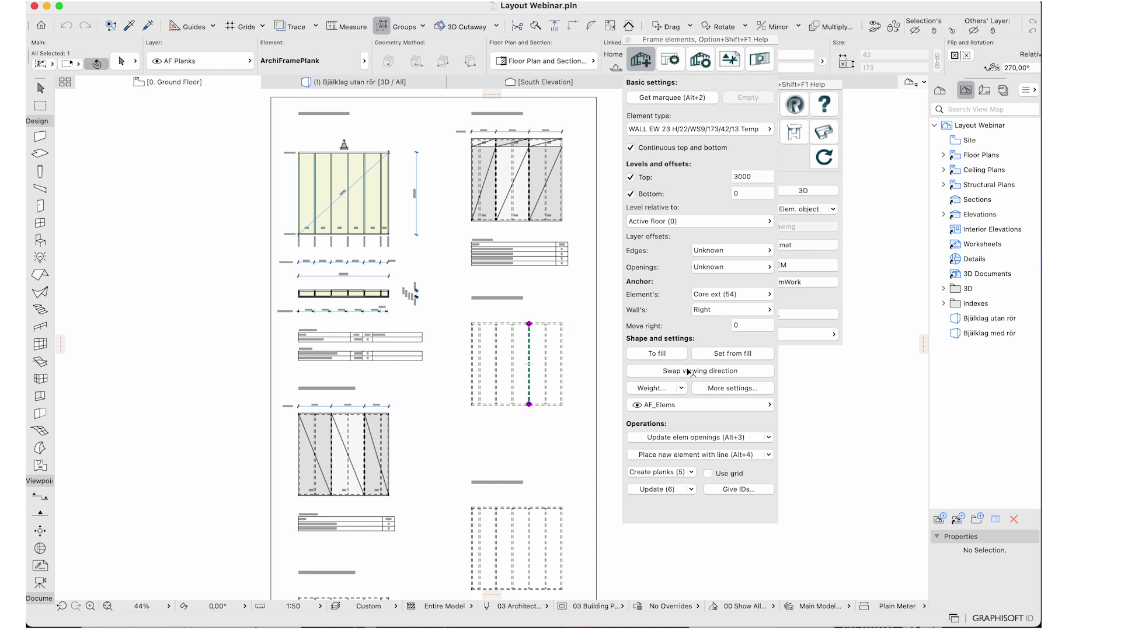
click(693, 488)
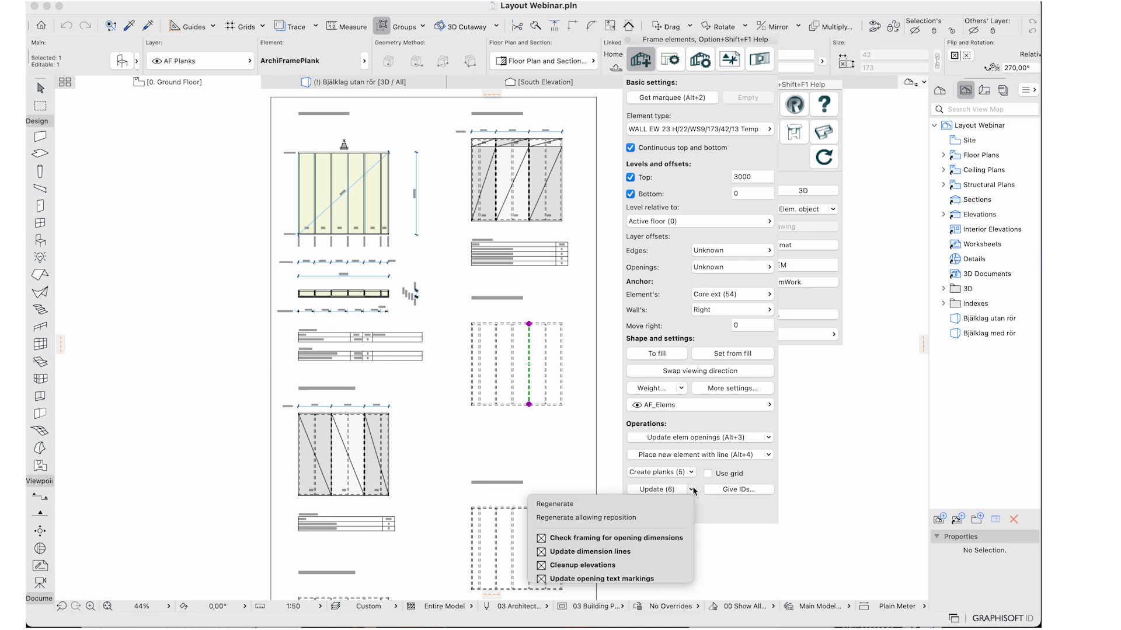
click(653, 517)
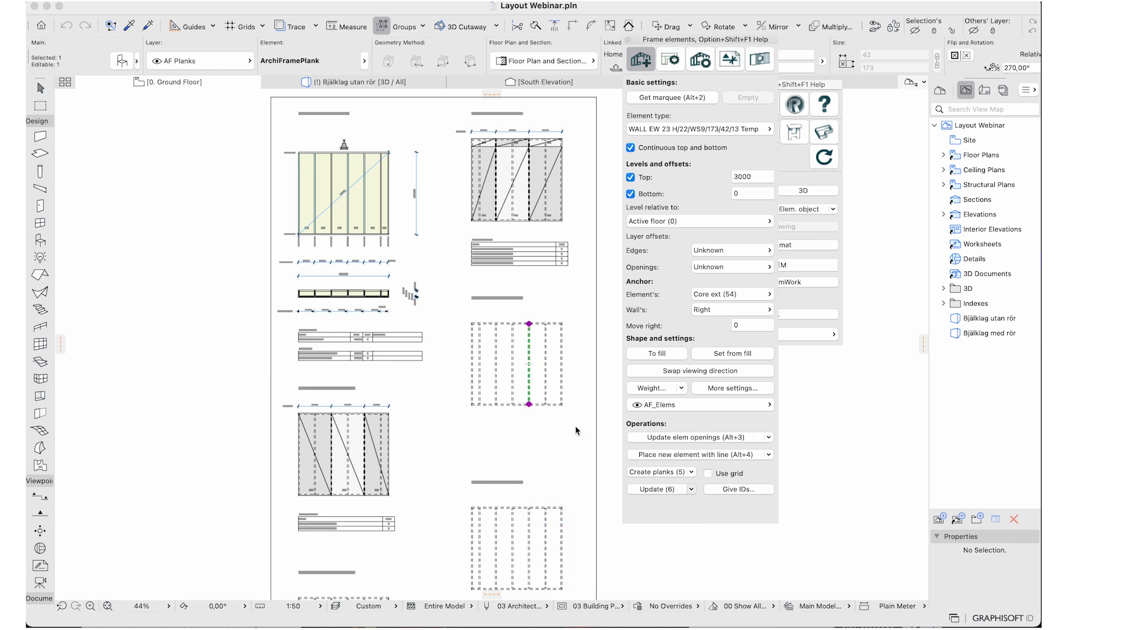
click(589, 170)
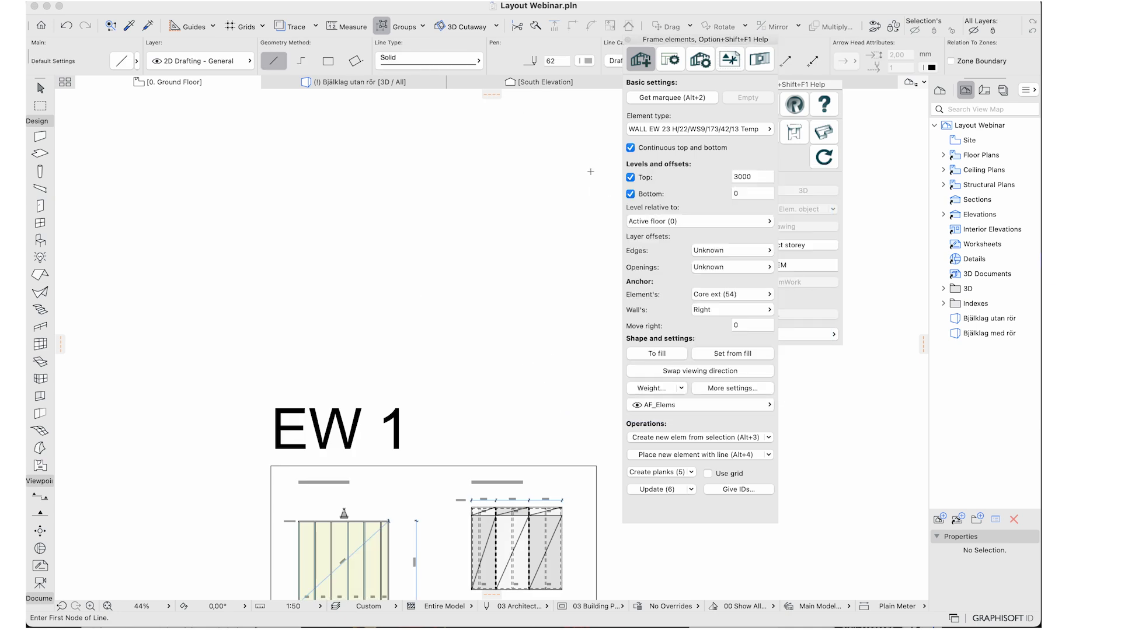
scroll(552, 263, down, 5)
scroll(552, 306, down, 2)
scroll(552, 305, down, 1)
scroll(551, 305, down, 1)
scroll(551, 306, down, 1)
scroll(551, 306, down, 2)
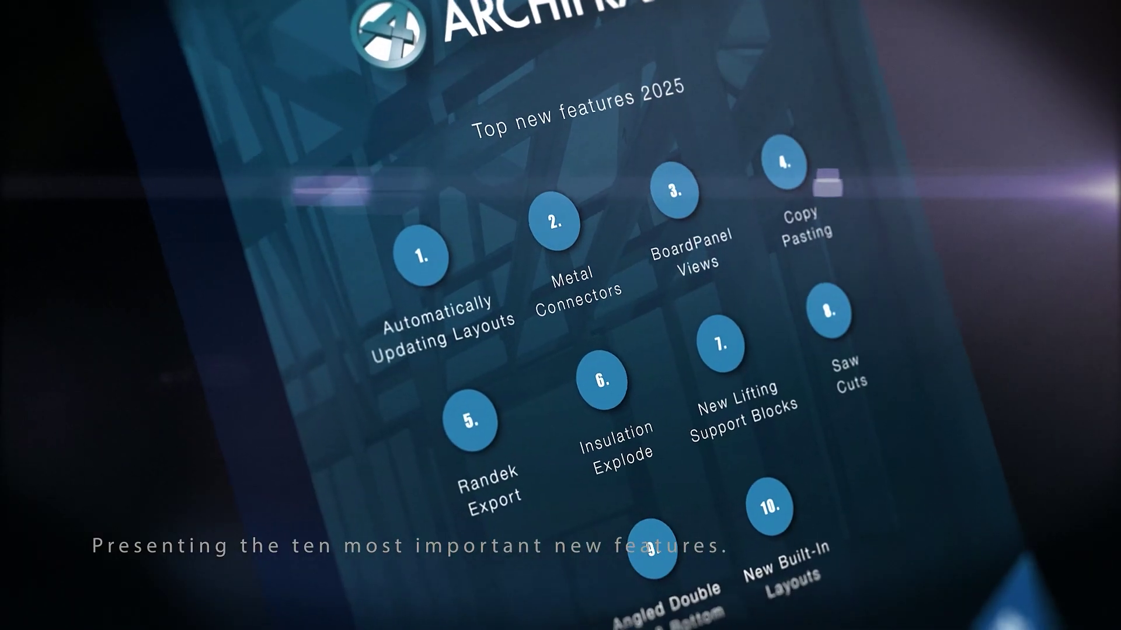